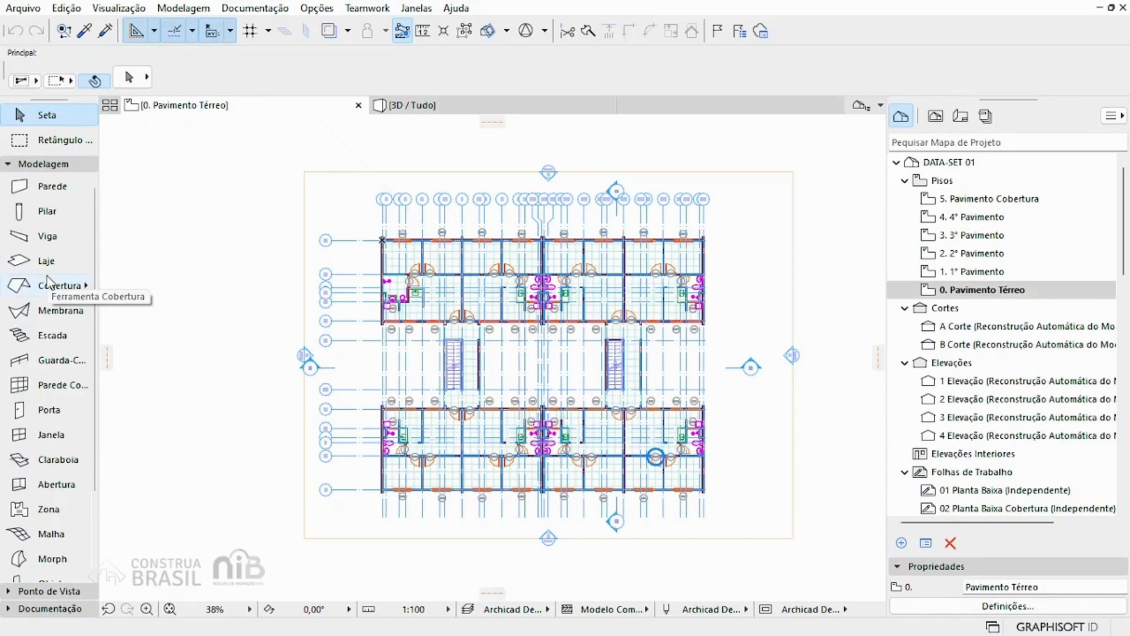
Step: Browse the toolbox's Modelagem and Ponto de Vista groups, leaving only the Documentação tools expanded
scroll(50, 282, down, 3)
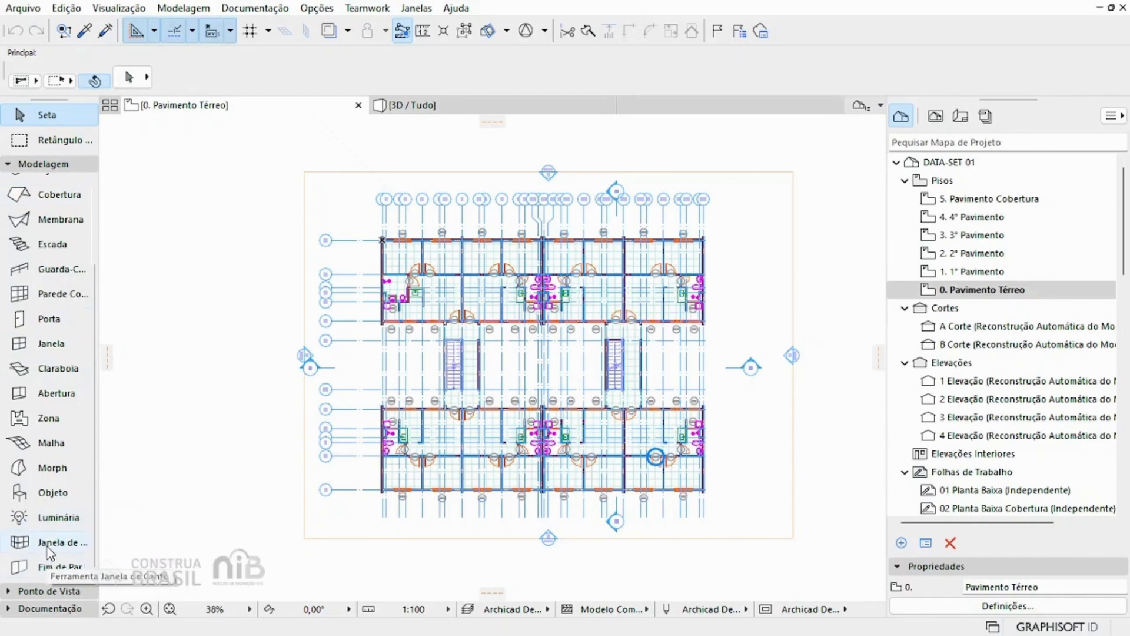
click(42, 164)
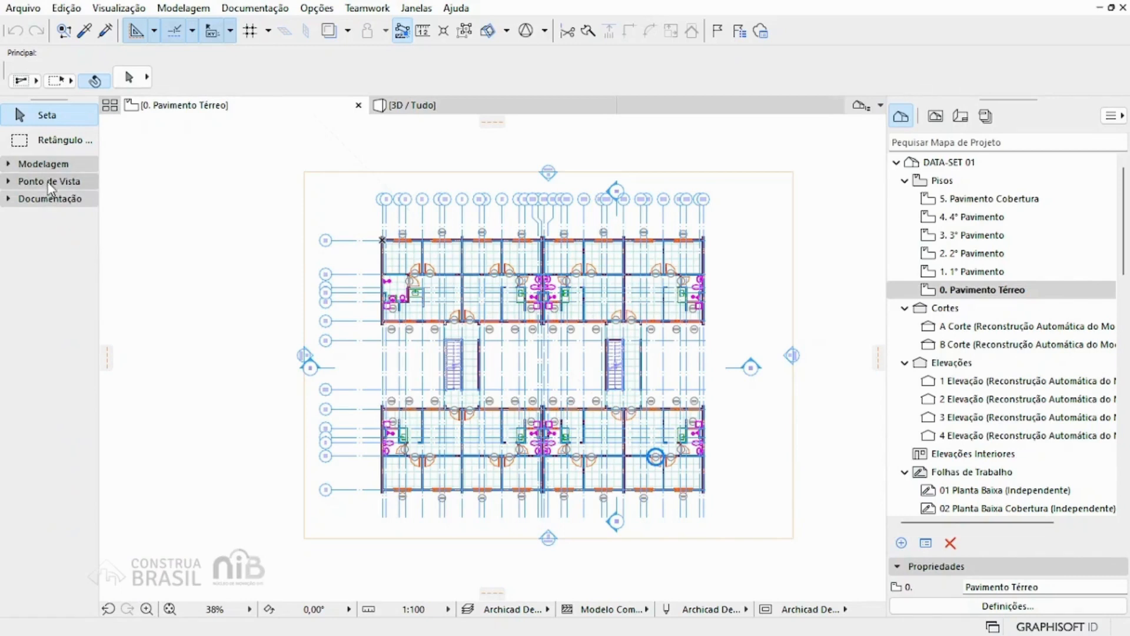
click(48, 181)
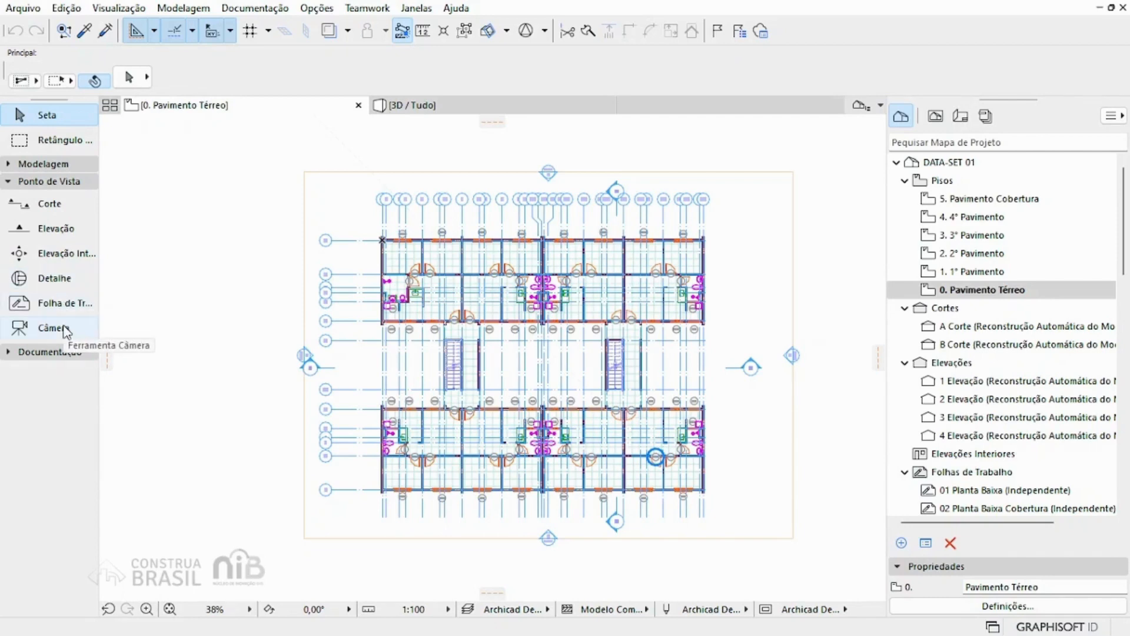
click(57, 184)
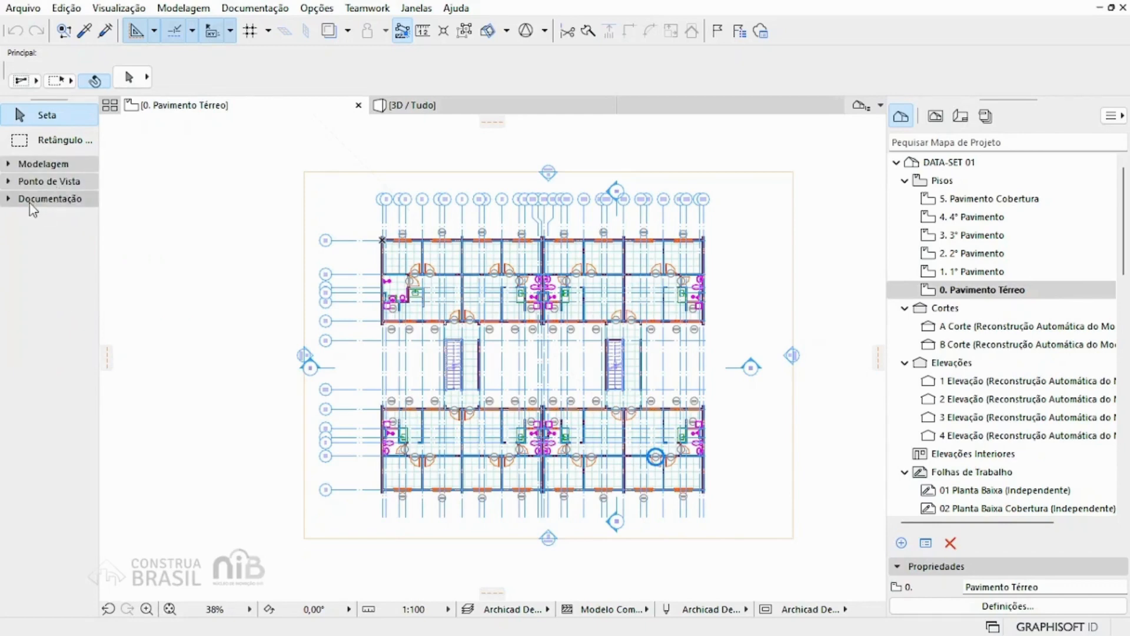
click(31, 200)
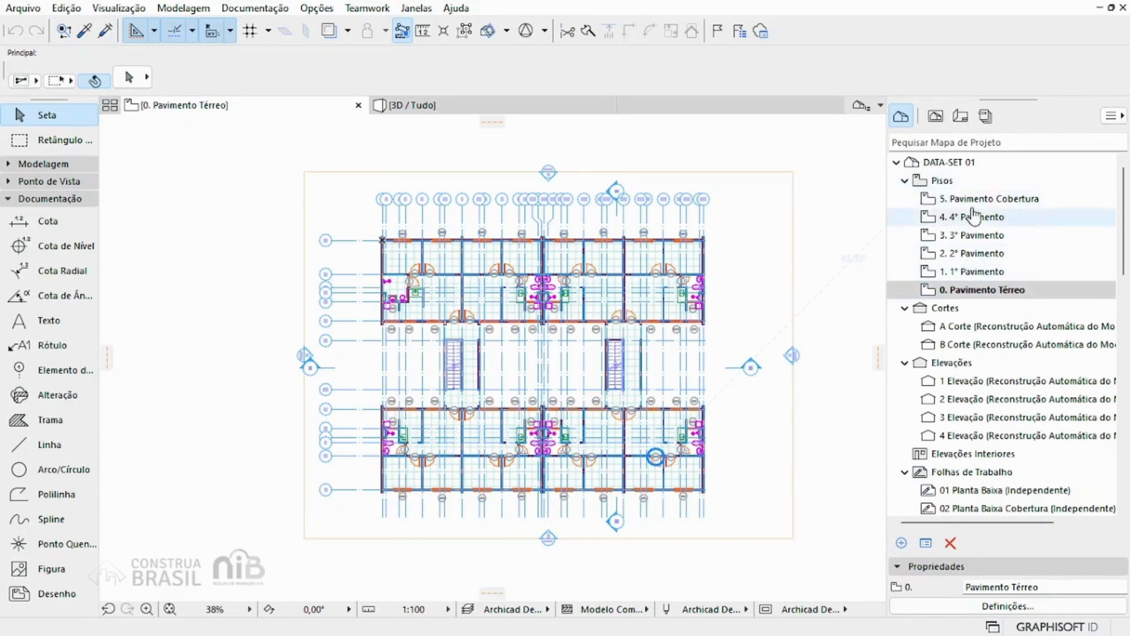
Step: View the 2. 2° Pavimento and 5. Pavimento Cobertura floor plans from the project map
double_click(982, 254)
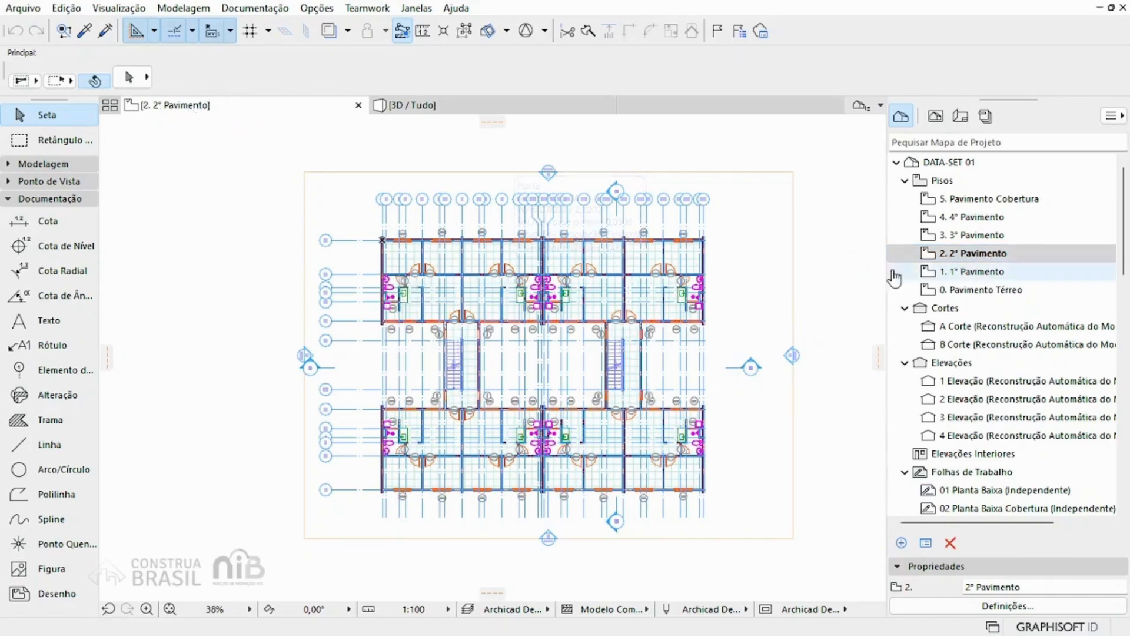
click(991, 201)
double_click(992, 202)
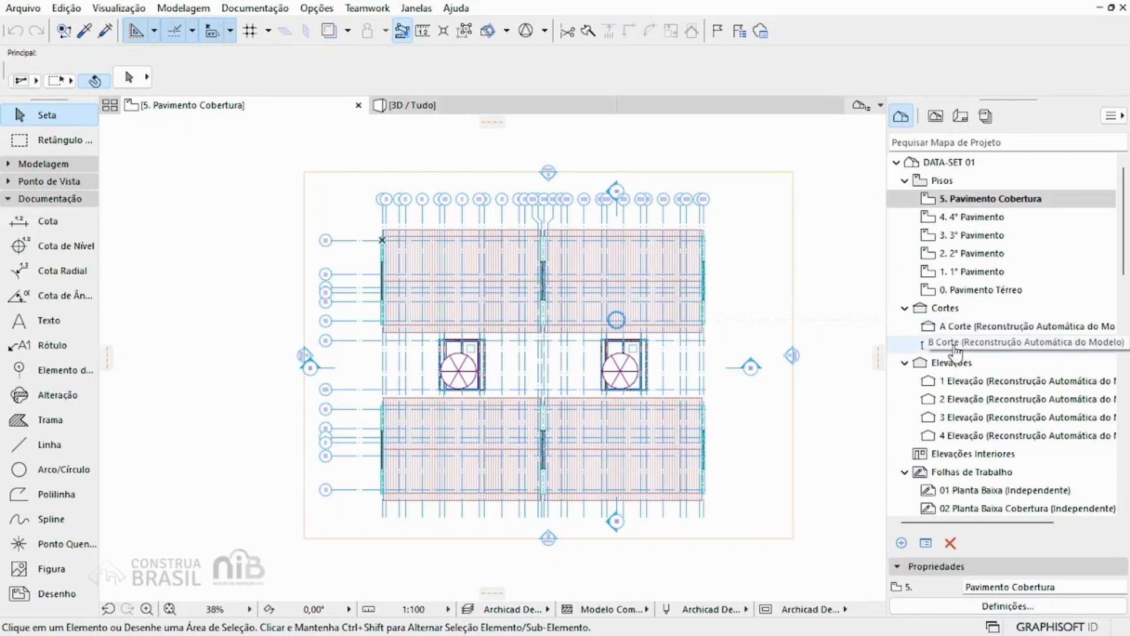
Step: Open the A Corte section and the maximized 2 Elevação, showing the elevation's whole facade
double_click(964, 329)
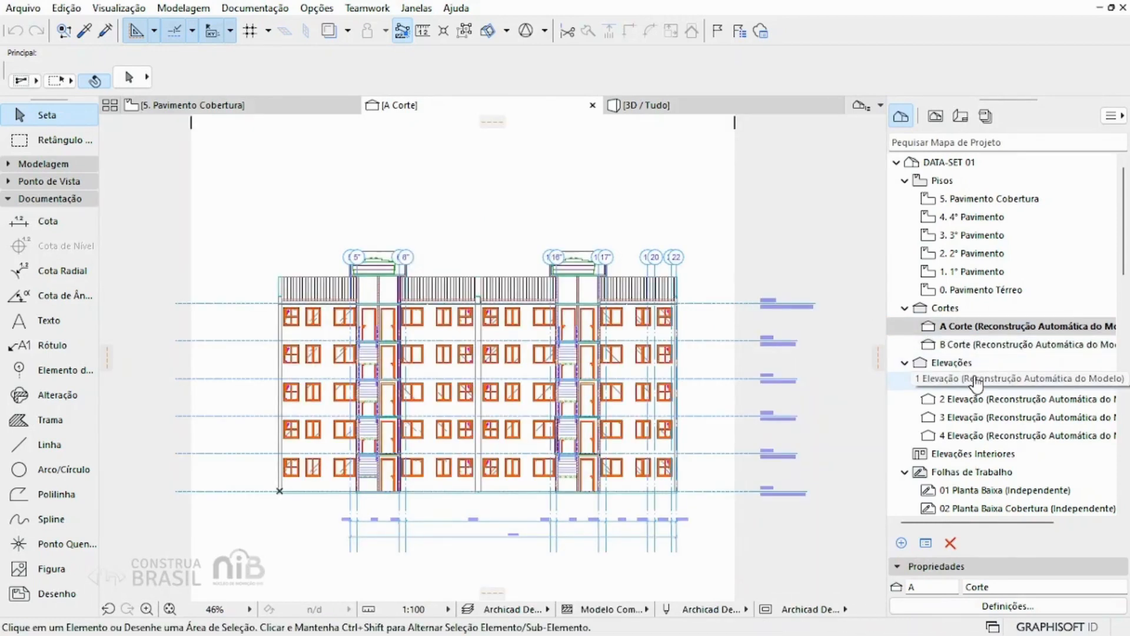
click(970, 402)
double_click(970, 403)
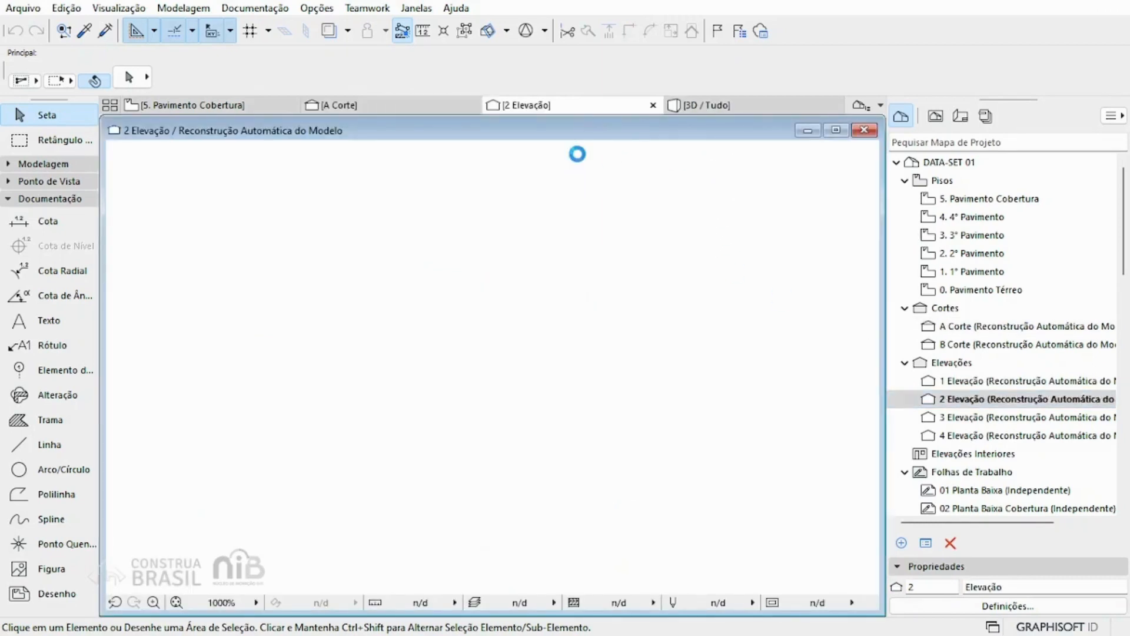
click(834, 131)
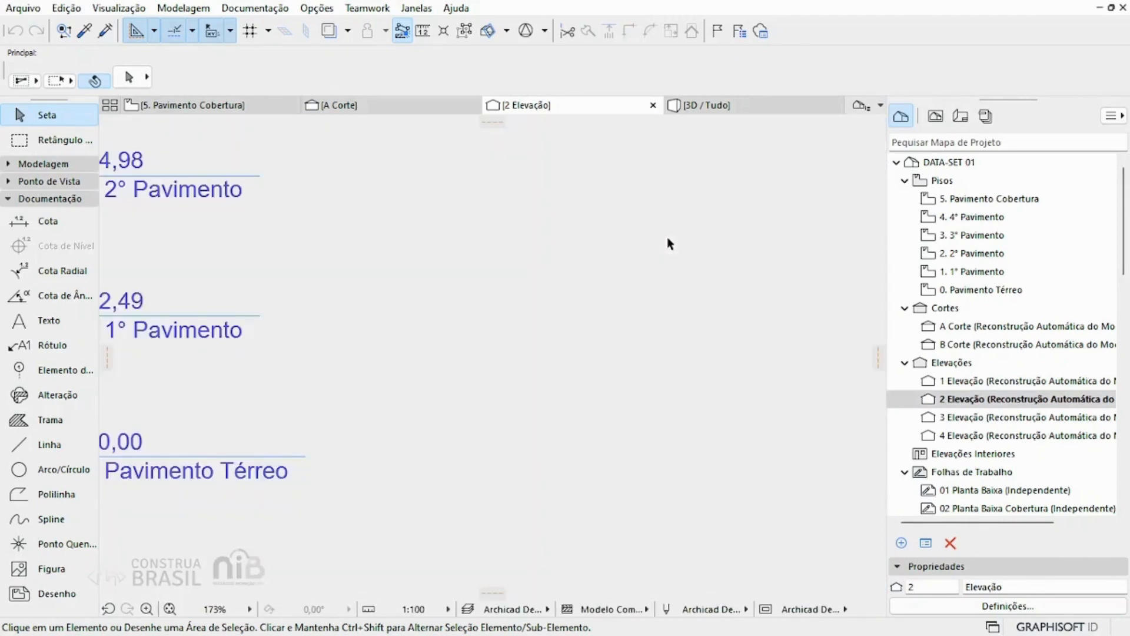
scroll(667, 238, down, 5)
middle_drag(572, 240, 818, 402)
scroll(615, 420, up, 1)
Step: Open the Perspectiva Cônica Genérica 3D view and orbit slightly around the building
scroll(1014, 346, down, 1)
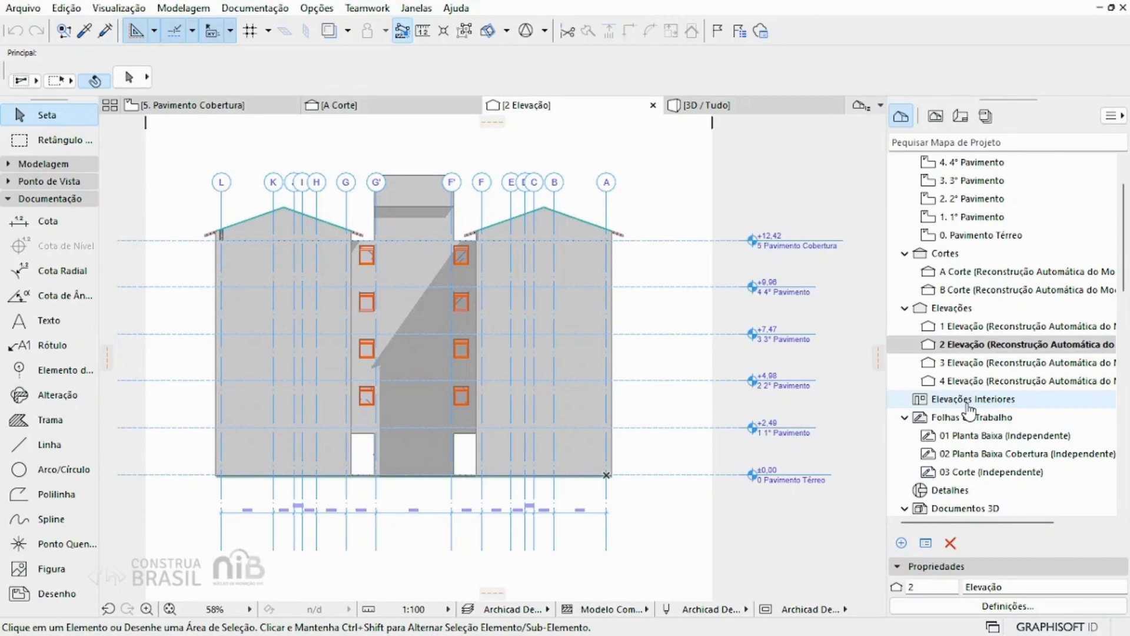
scroll(970, 406, down, 1)
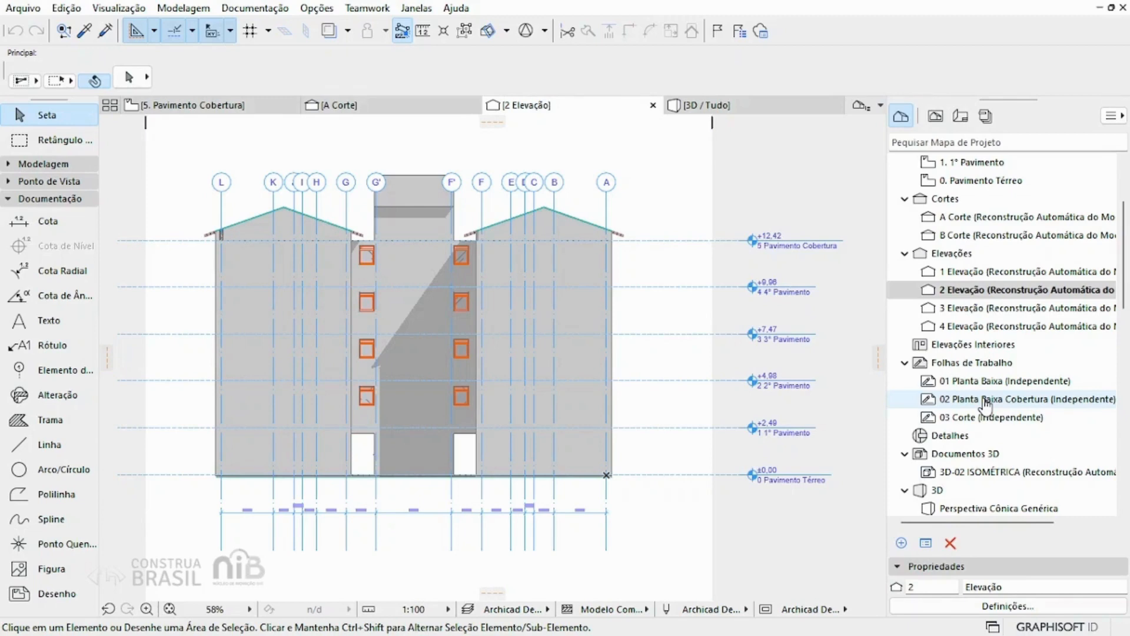
scroll(984, 405, down, 2)
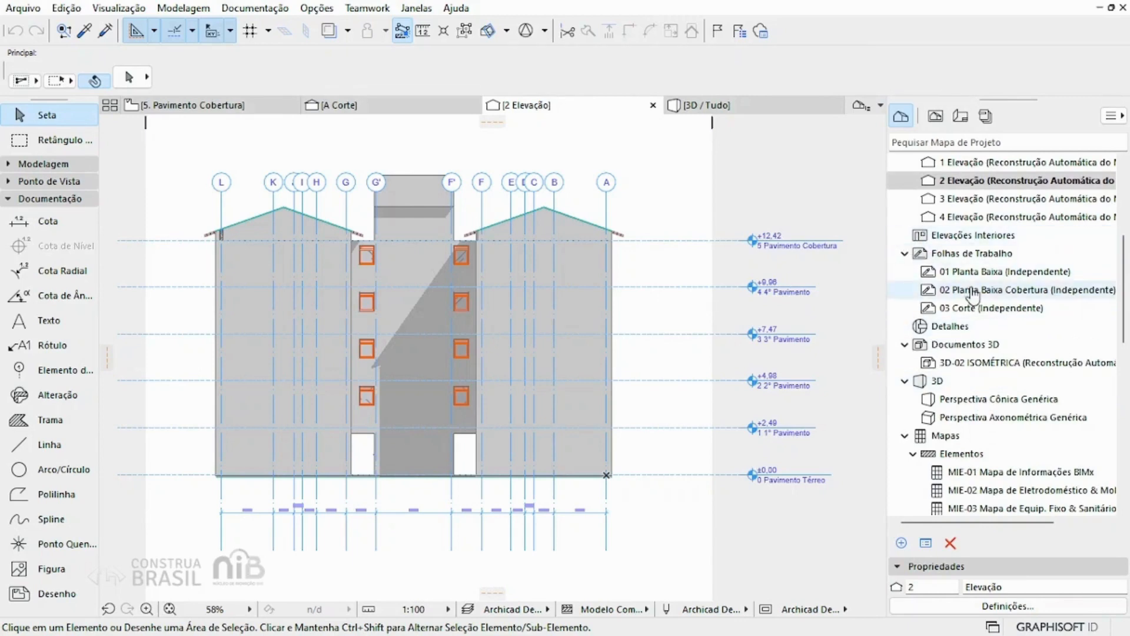
scroll(938, 283, down, 1)
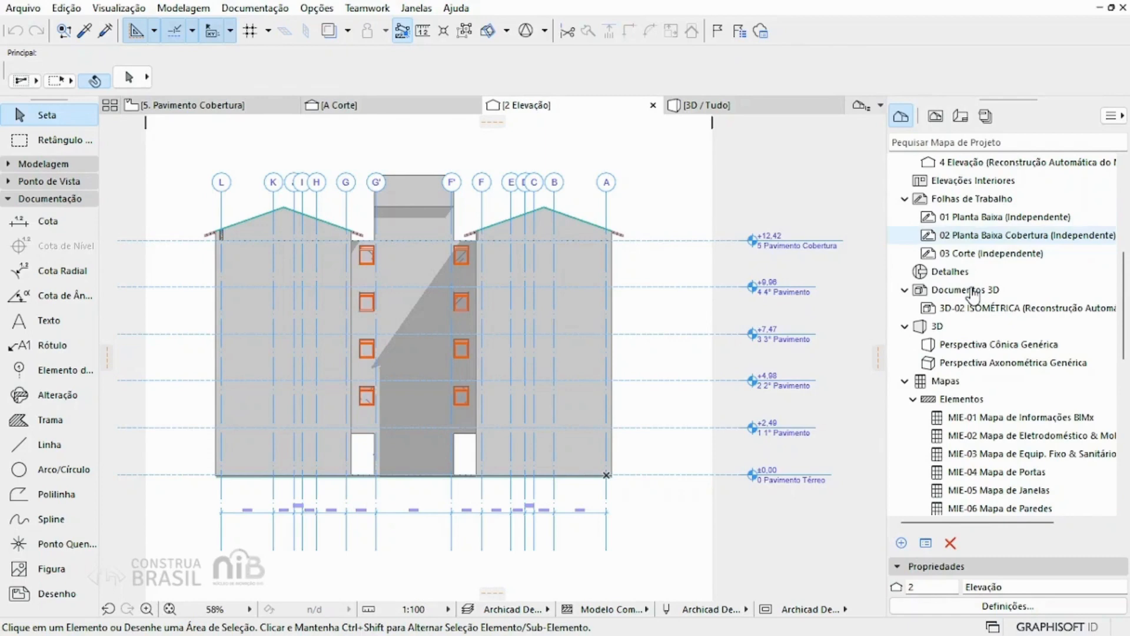
double_click(987, 348)
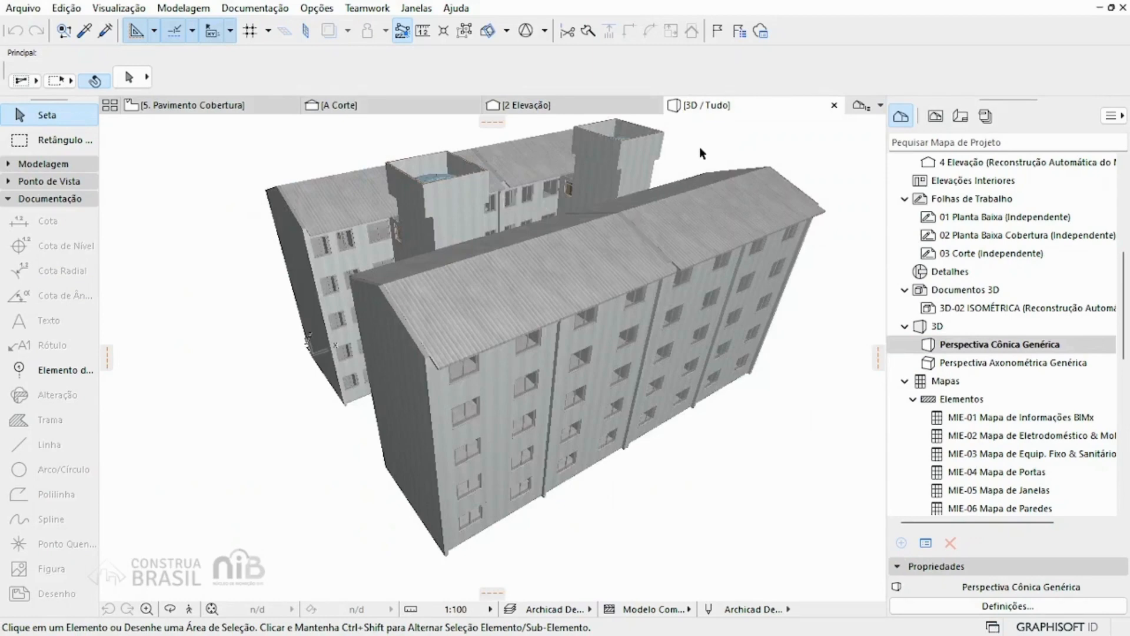
shift+middle_drag(699, 148, 743, 139)
Step: Open the MIE-04 Mapa de Portas schedule from the element schedules in the project map
scroll(984, 256, down, 1)
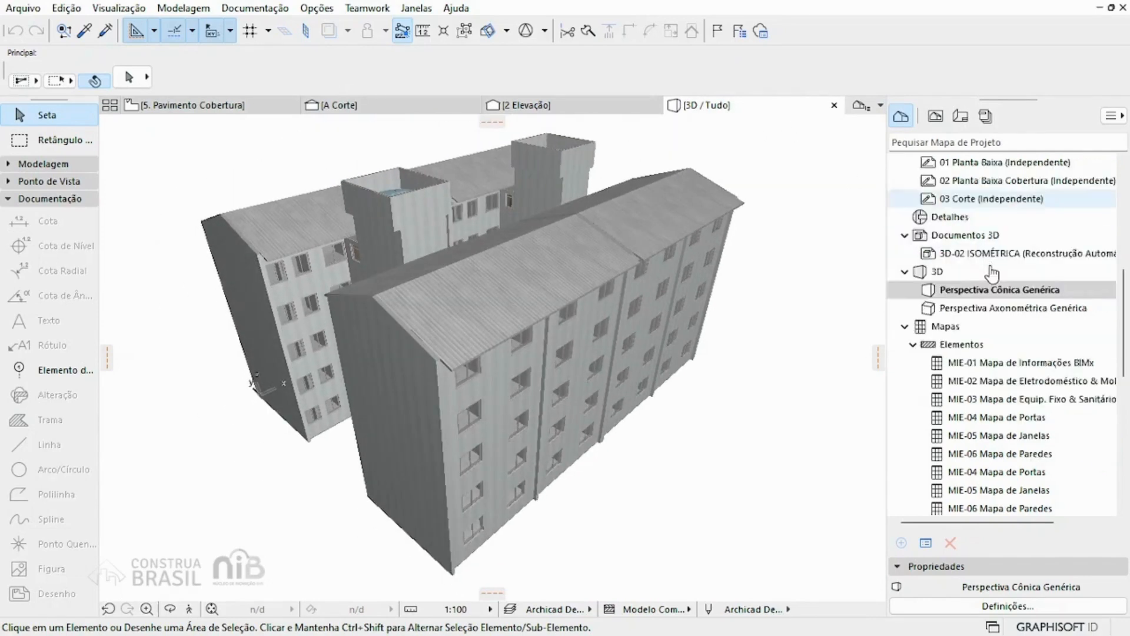
scroll(992, 273, down, 1)
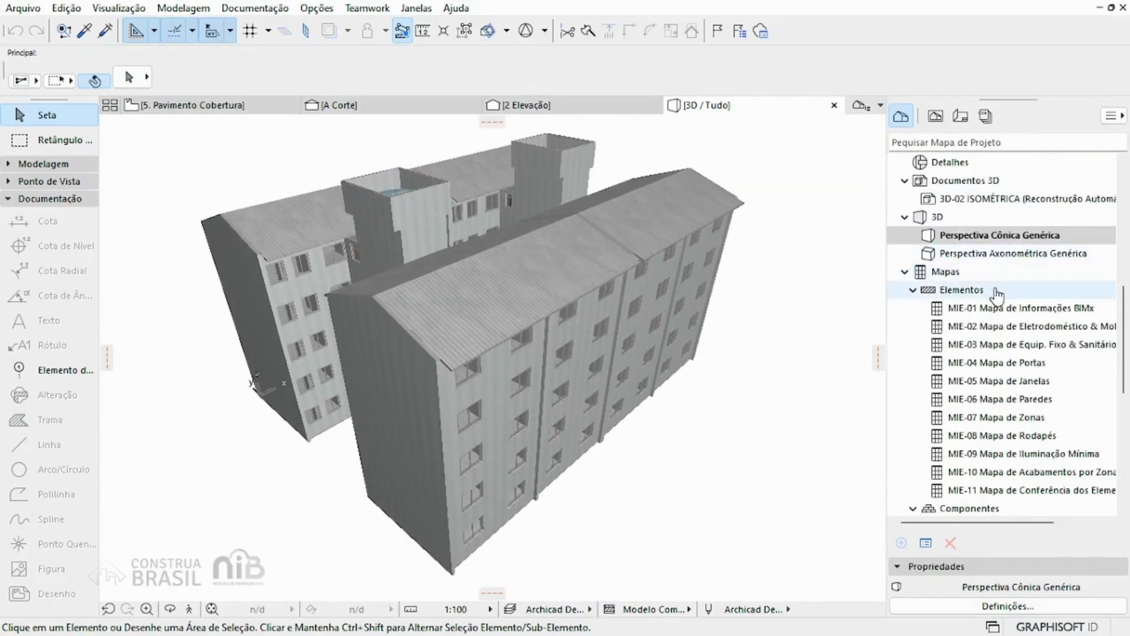
scroll(993, 275, down, 1)
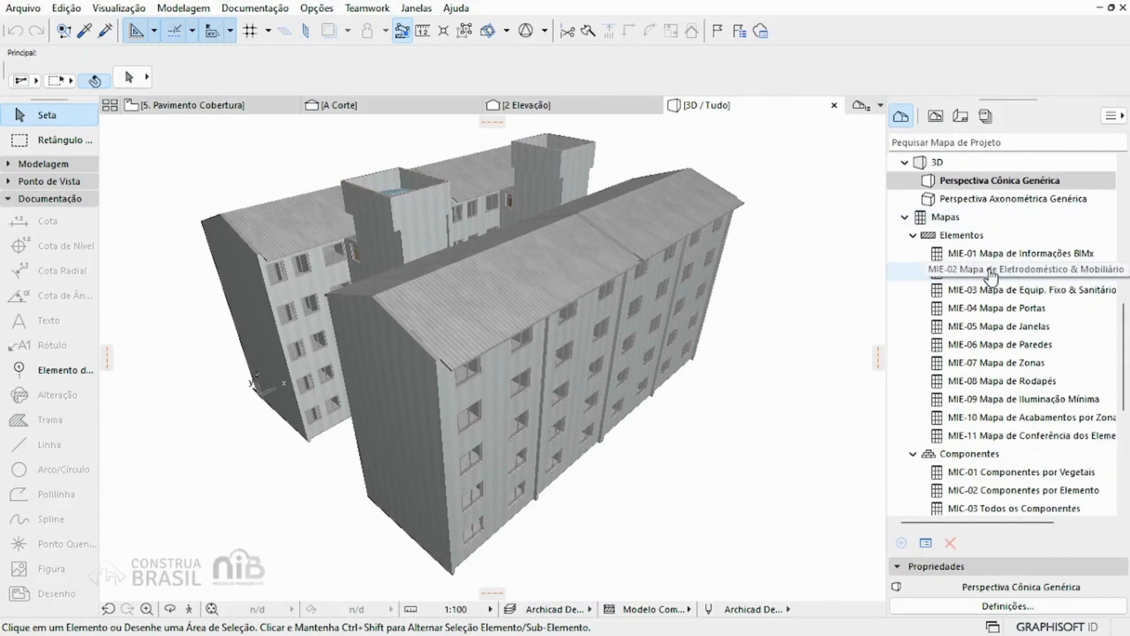
scroll(978, 246, down, 1)
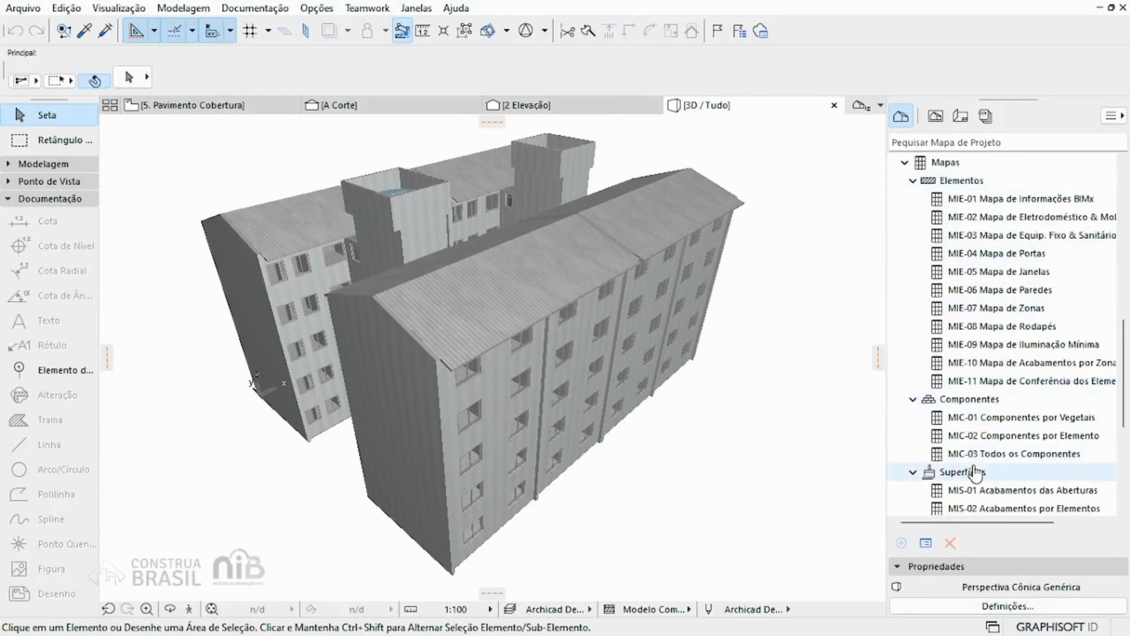
click(1010, 259)
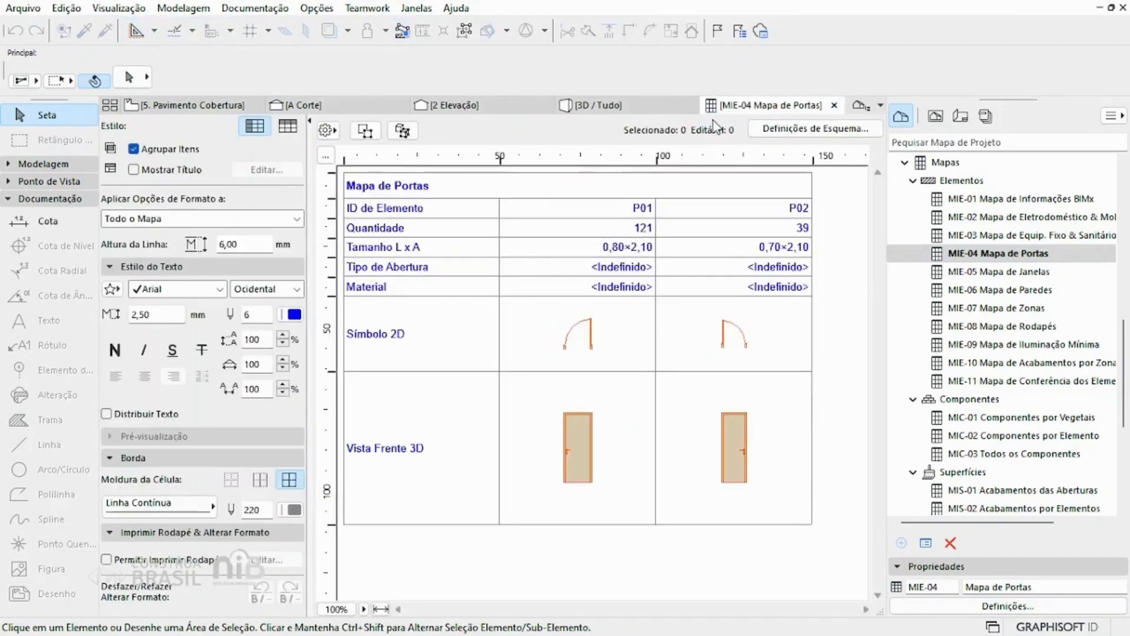
Step: Revisit the open 2 Elevação and A Corte views and close A Corte
click(478, 107)
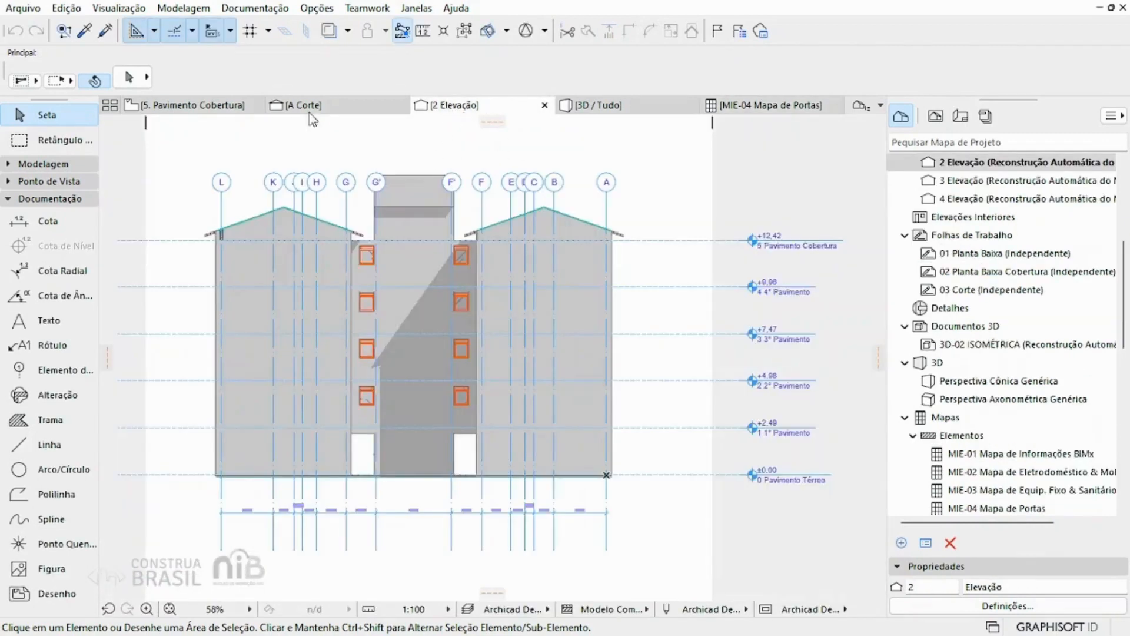
click(303, 105)
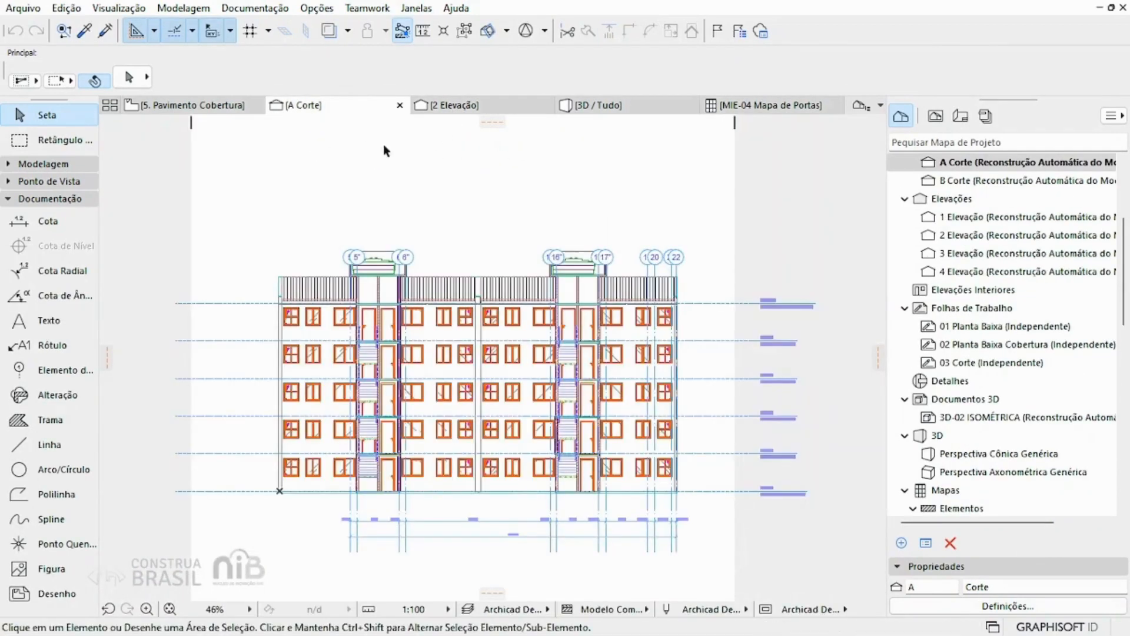
click(400, 106)
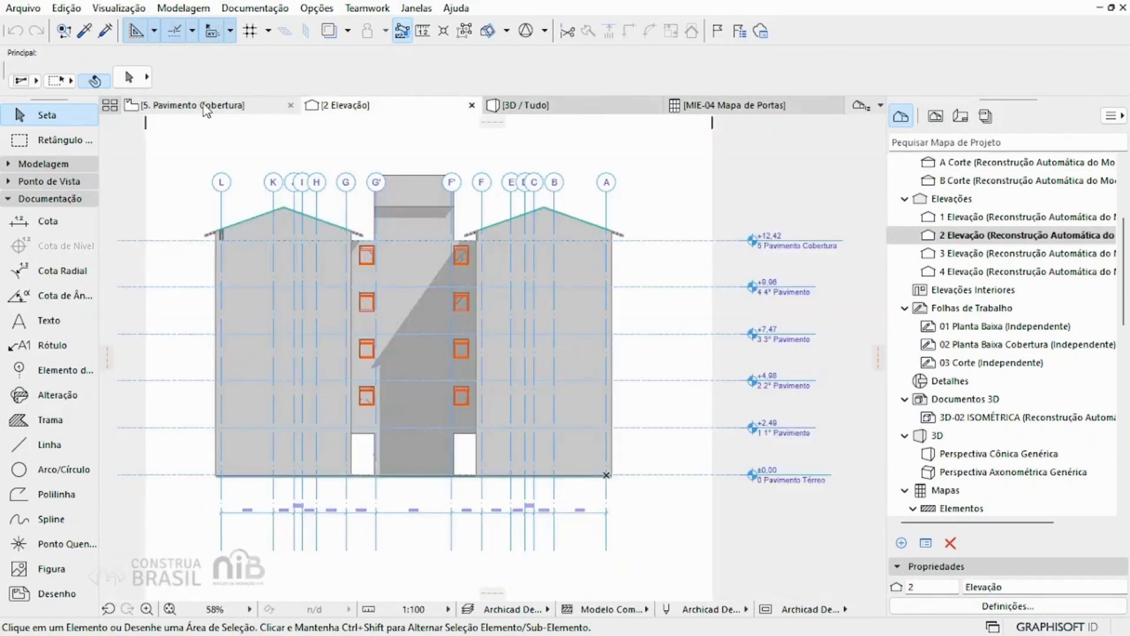
mouse_move(206, 111)
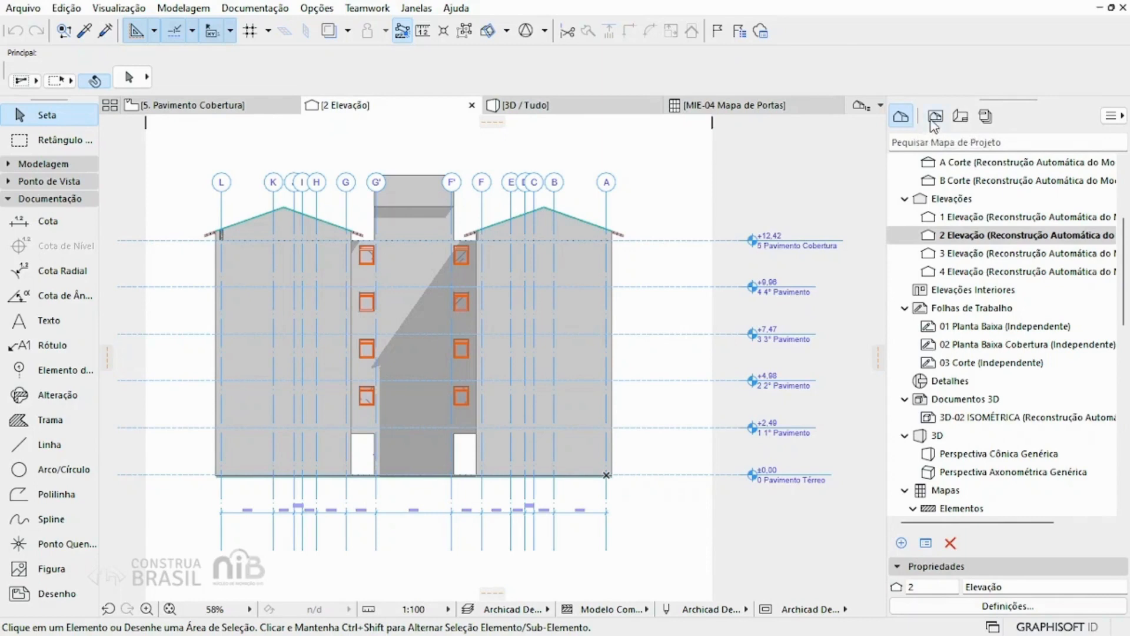
Step: Open the saved 0. Pavimento Térreo view of Projeto Executivo from the view map and inspect the plan's details around the central bathrooms
scroll(979, 194, up, 2)
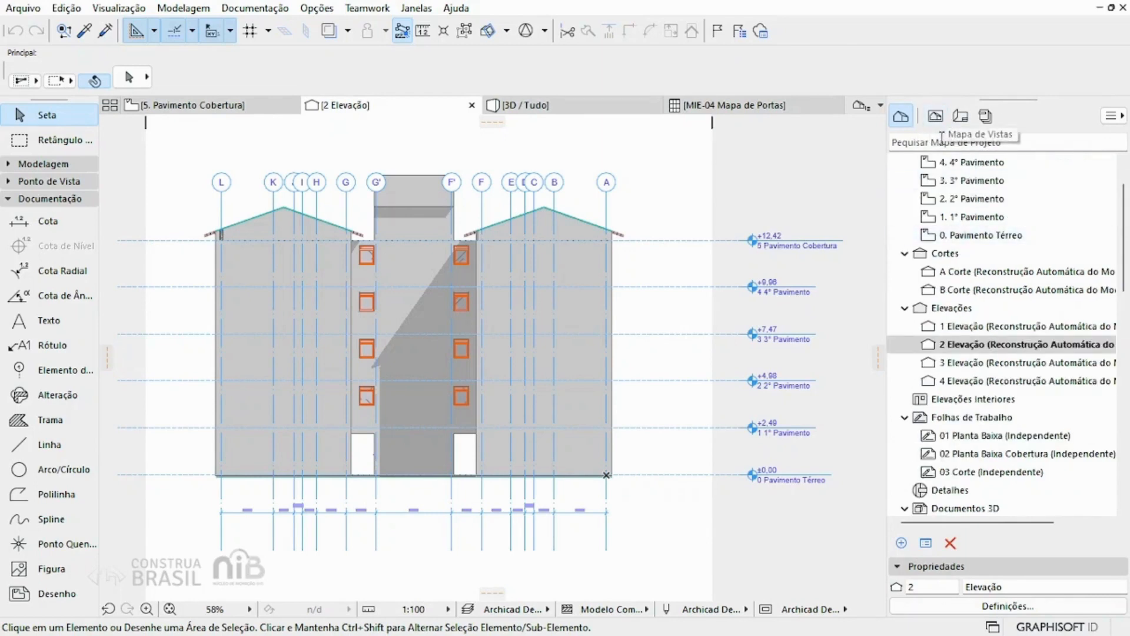
scroll(949, 183, up, 1)
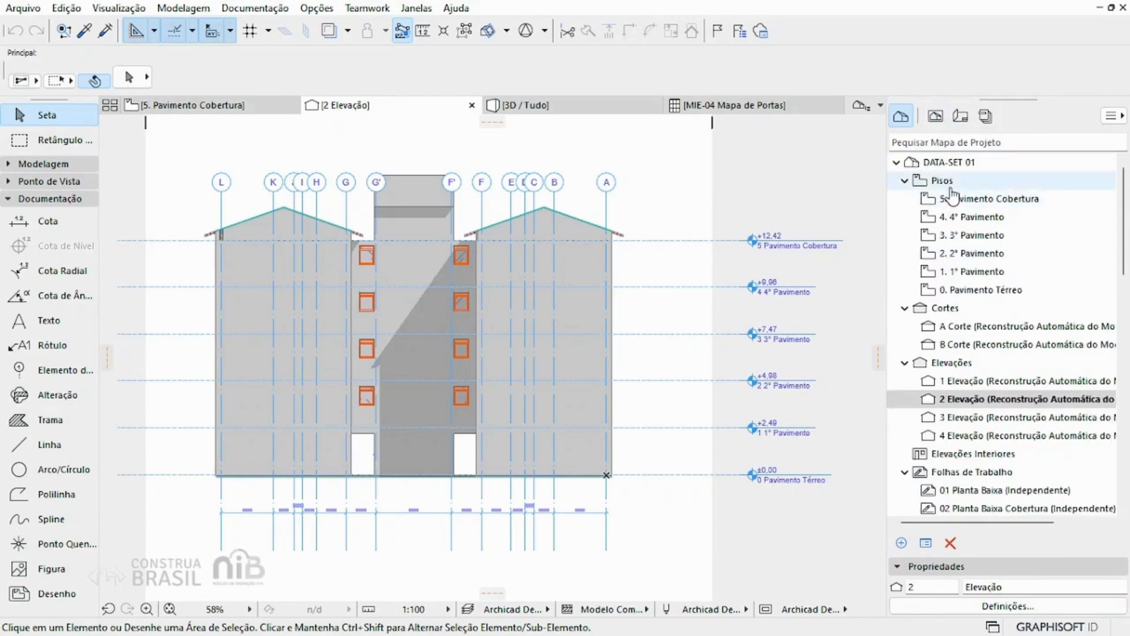
click(941, 117)
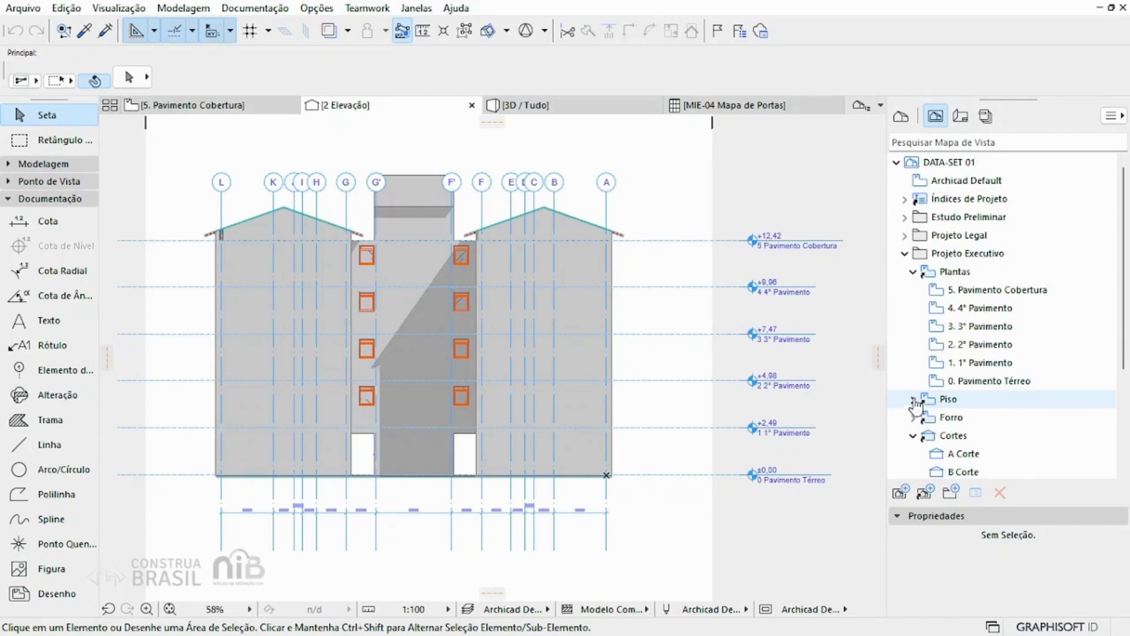
double_click(979, 382)
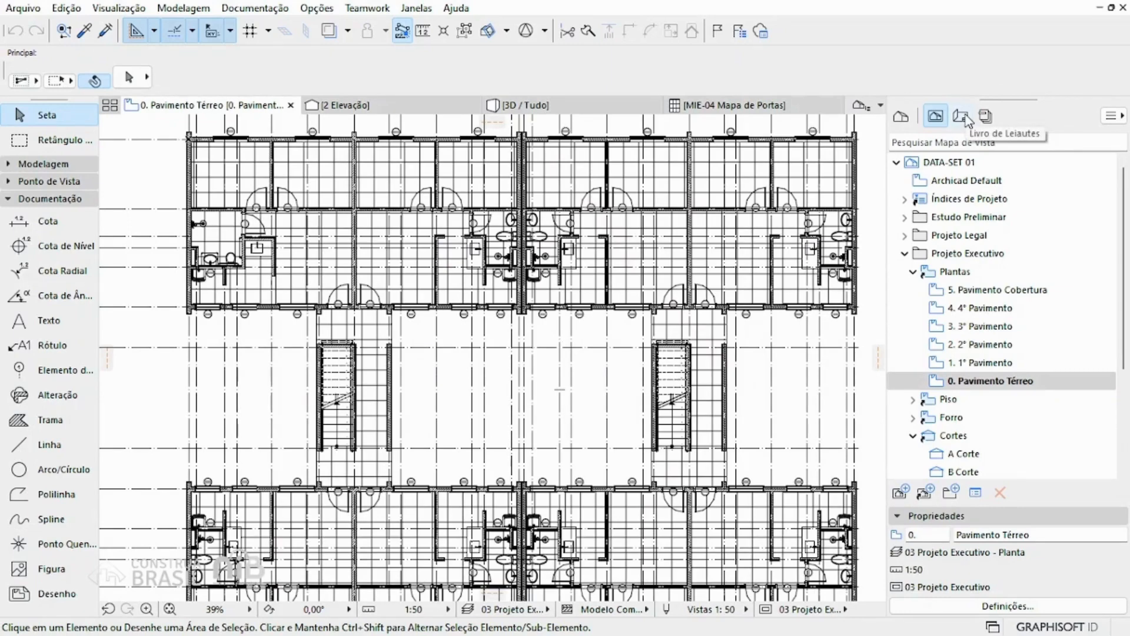
scroll(521, 212, up, 4)
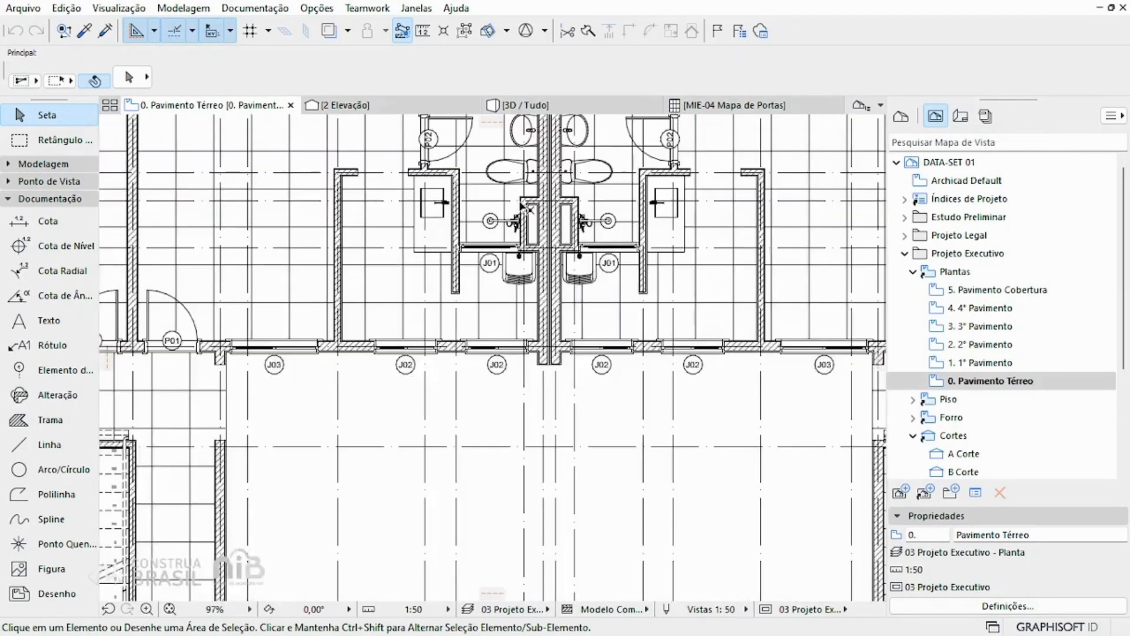
scroll(524, 213, down, 3)
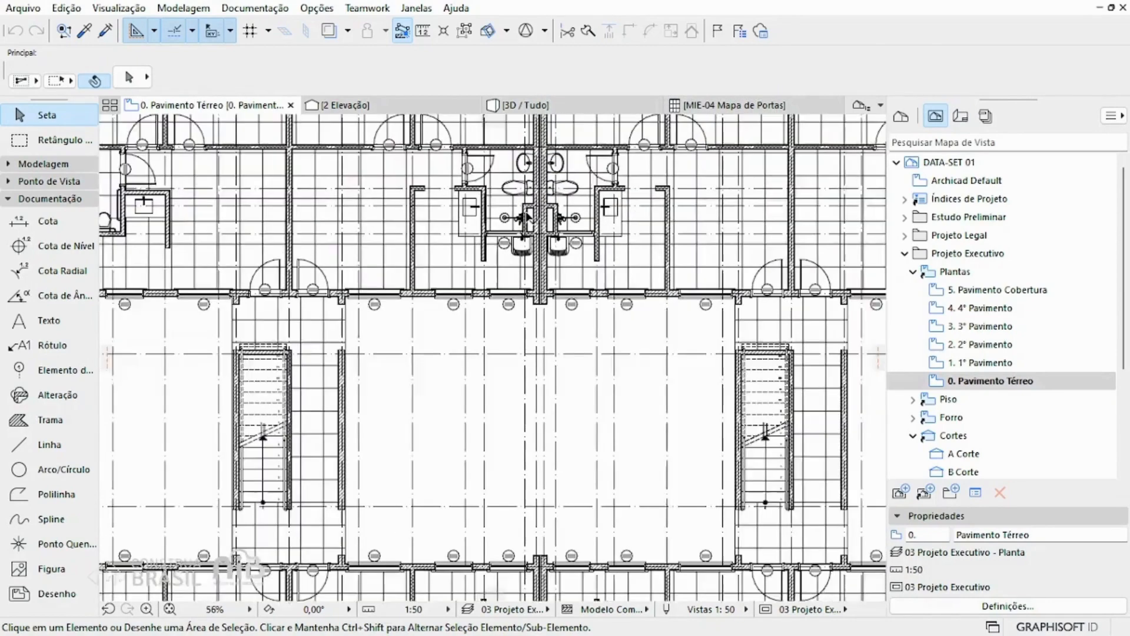
scroll(525, 216, down, 2)
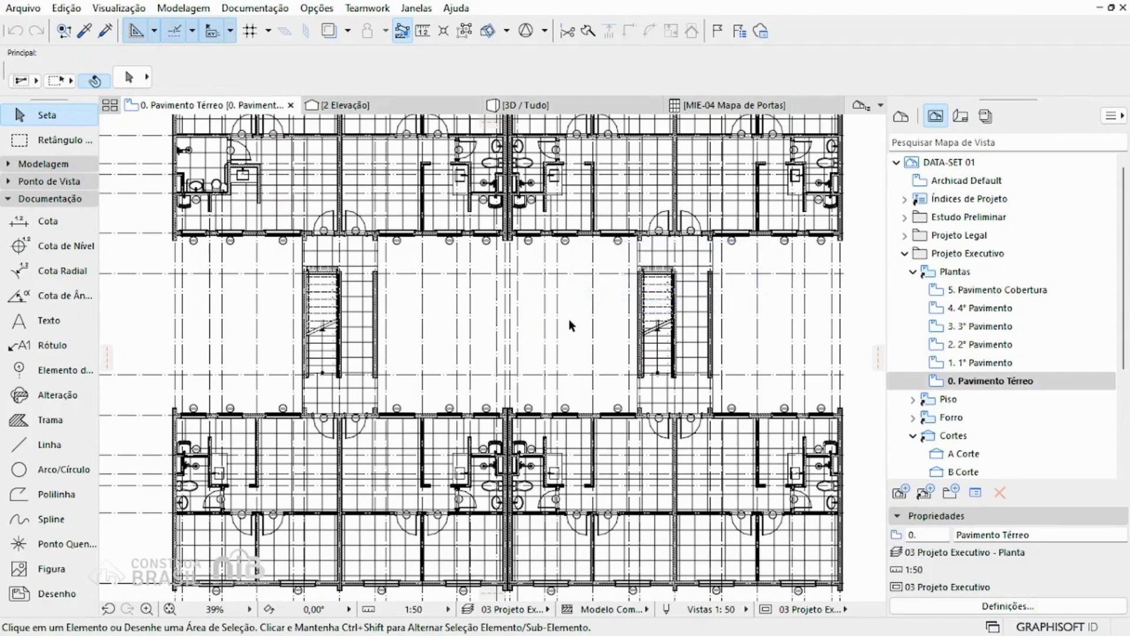
Step: Open the 01 Planta Baixa layout under PE | Plantas in the layout book and browse down to the master layouts
click(960, 116)
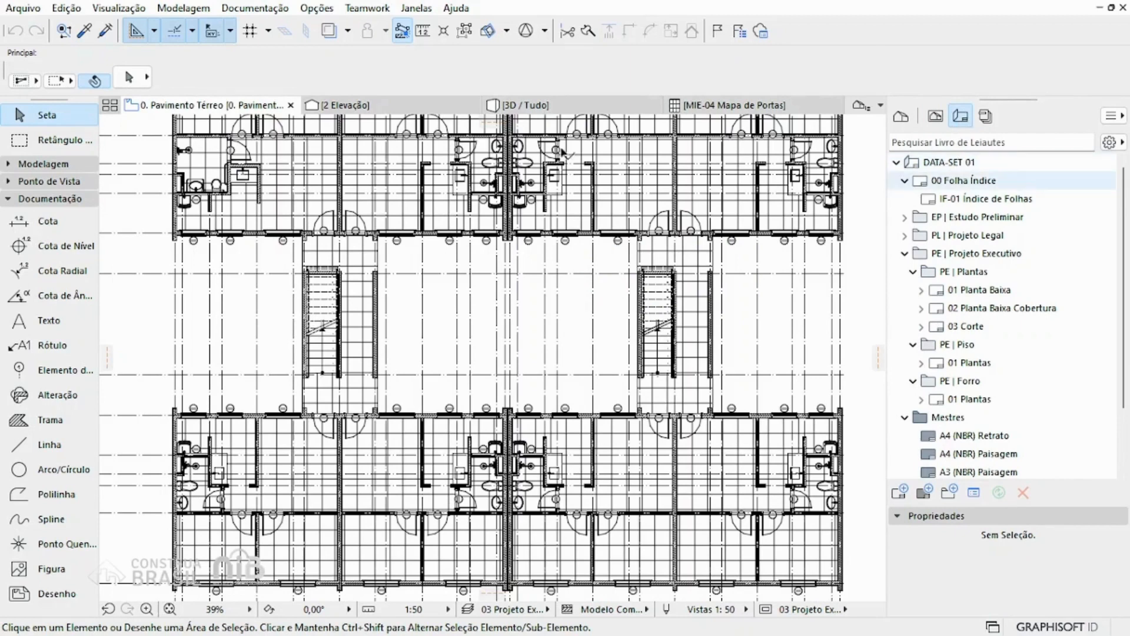
double_click(993, 291)
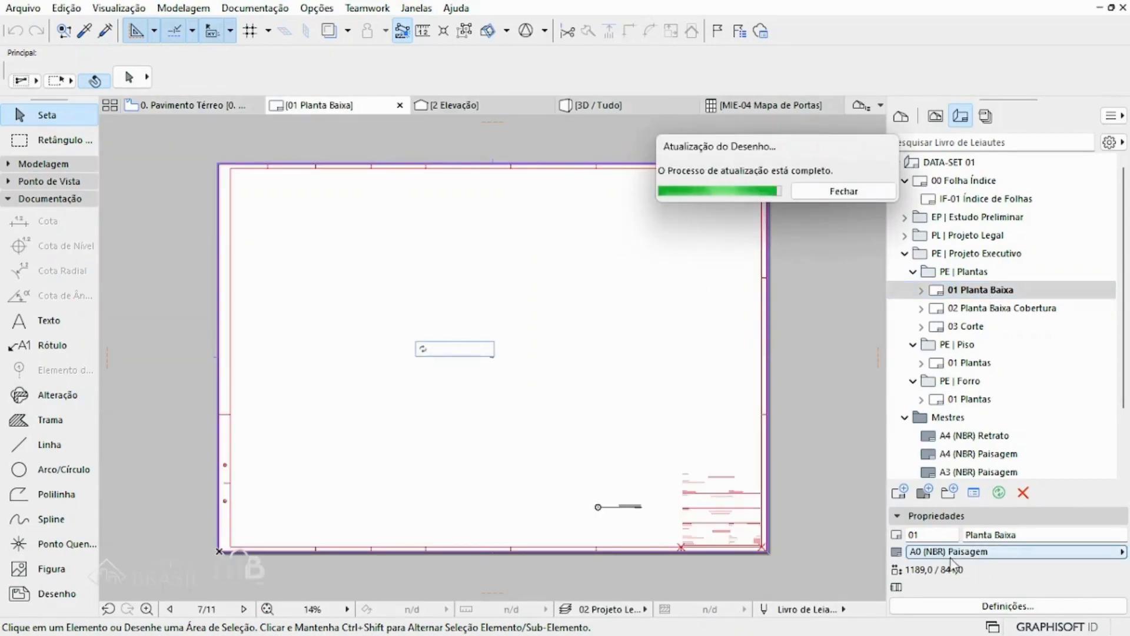
scroll(1010, 436, down, 2)
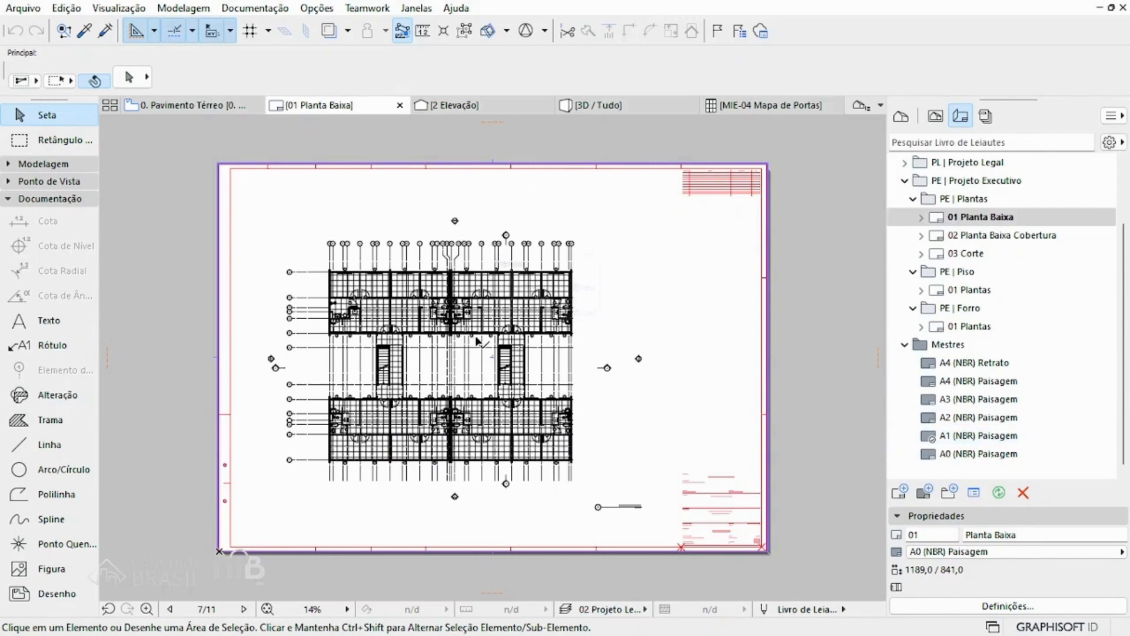
Step: Show the publisher sets and browse the PDF and DWG layouts in 1 - Leiautes em PDF e DWG
click(985, 116)
scroll(974, 262, up, 2)
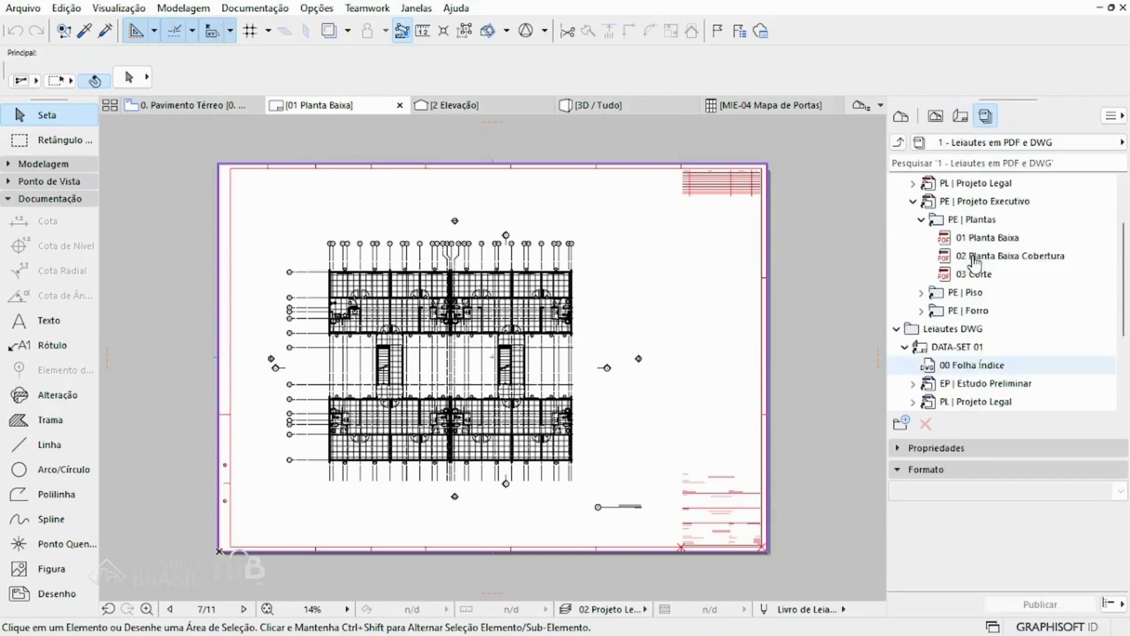
Step: Look through the PDF layouts of DATA-SET 01 in the publisher set
scroll(965, 253, up, 2)
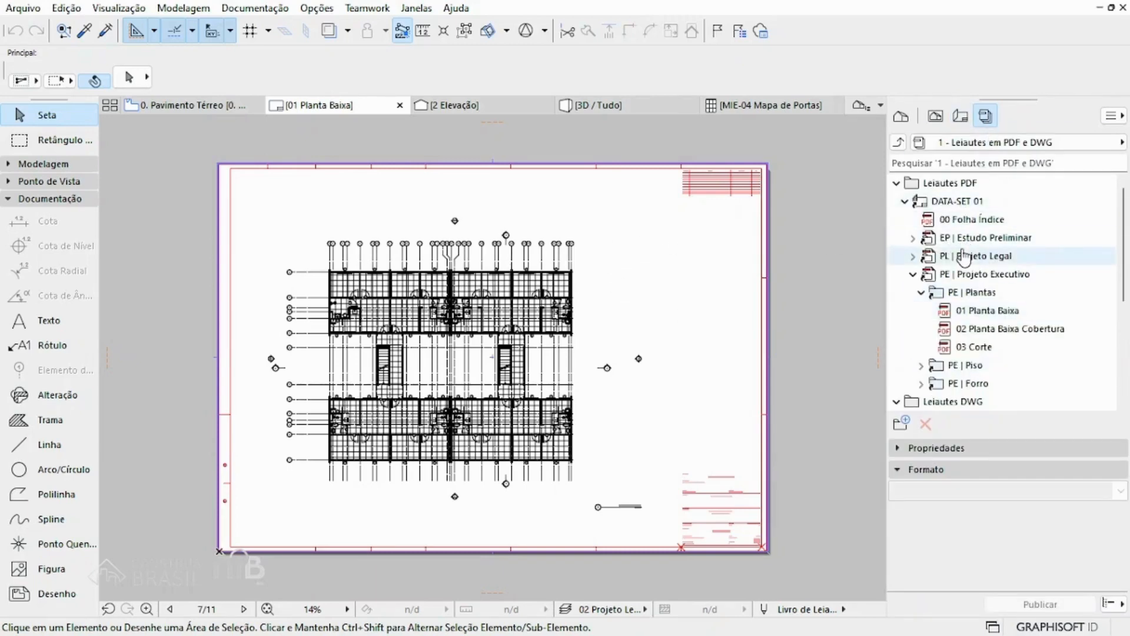
scroll(963, 259, down, 2)
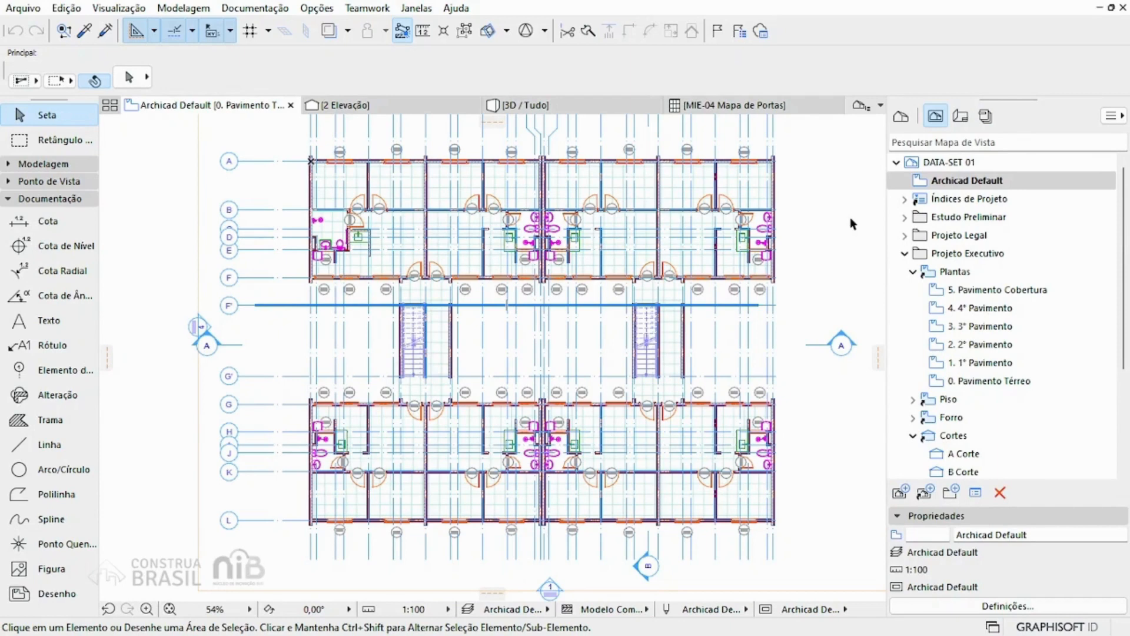
Step: View the whole building in the 3D / Tudo view and return to the Pavimento Térreo floor plan
click(566, 106)
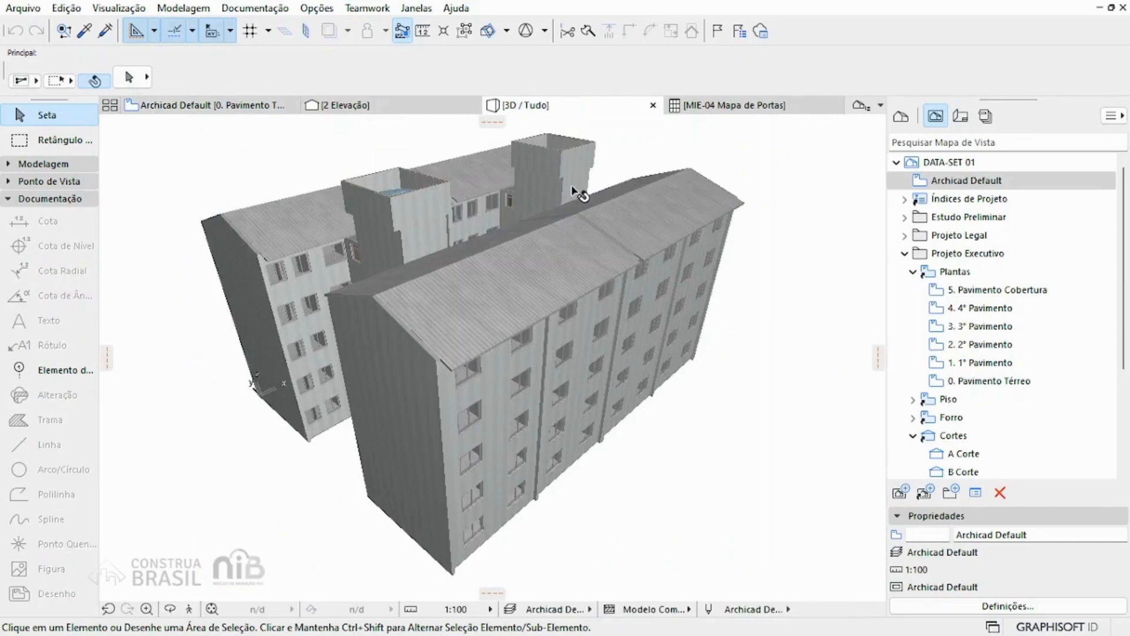
mouse_move(571, 188)
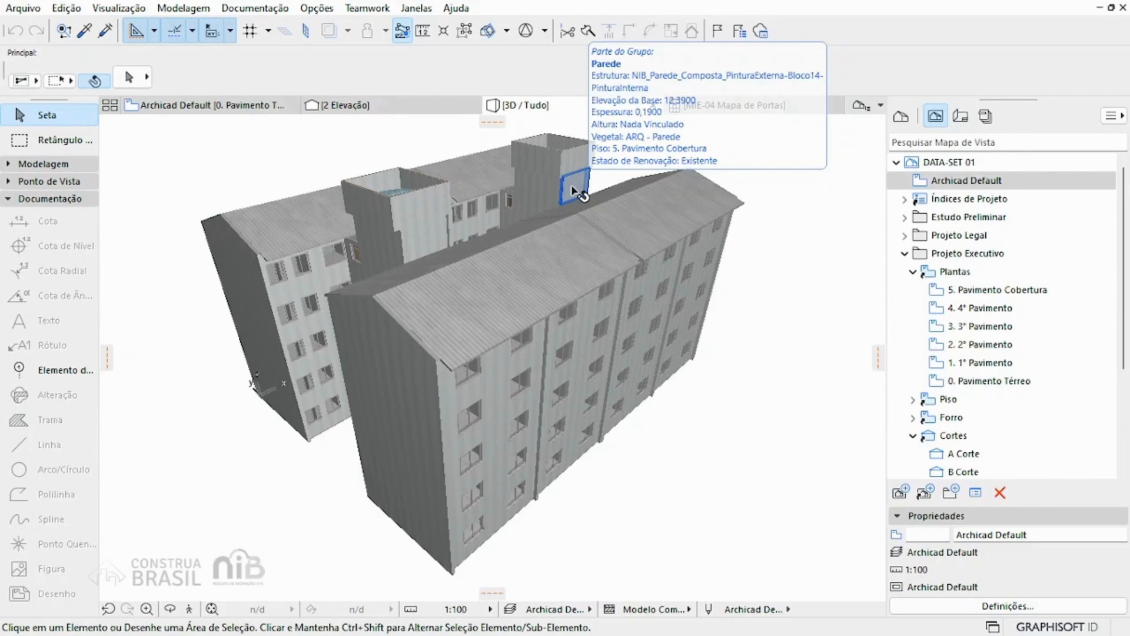
click(215, 106)
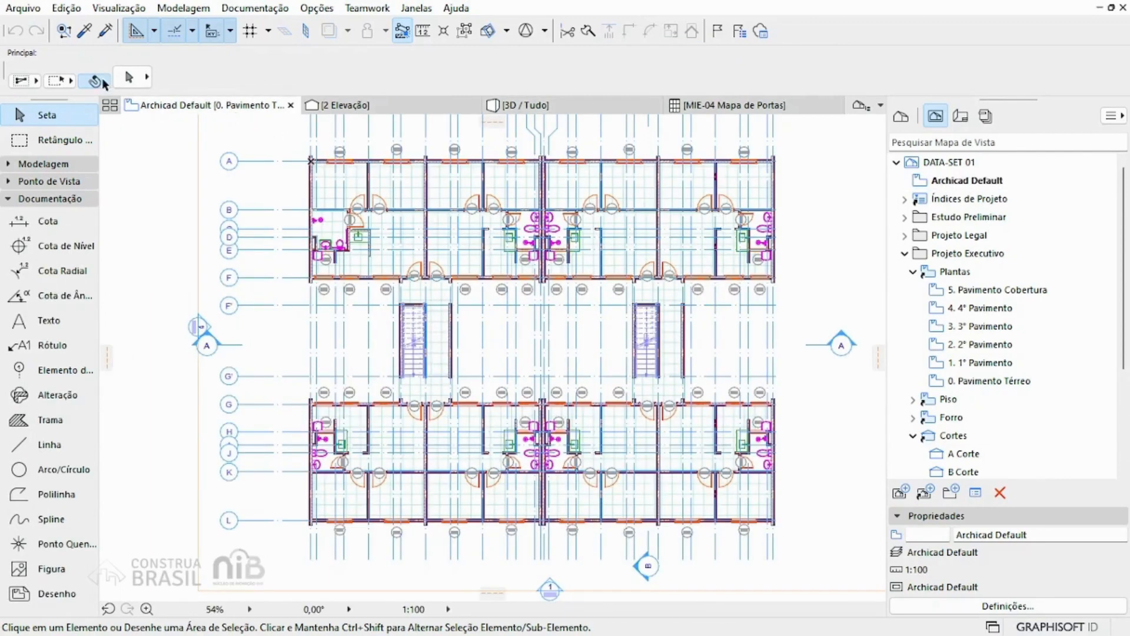
Step: Activate the Corte tool and review the Geral and Marcador groups of its default settings
click(36, 177)
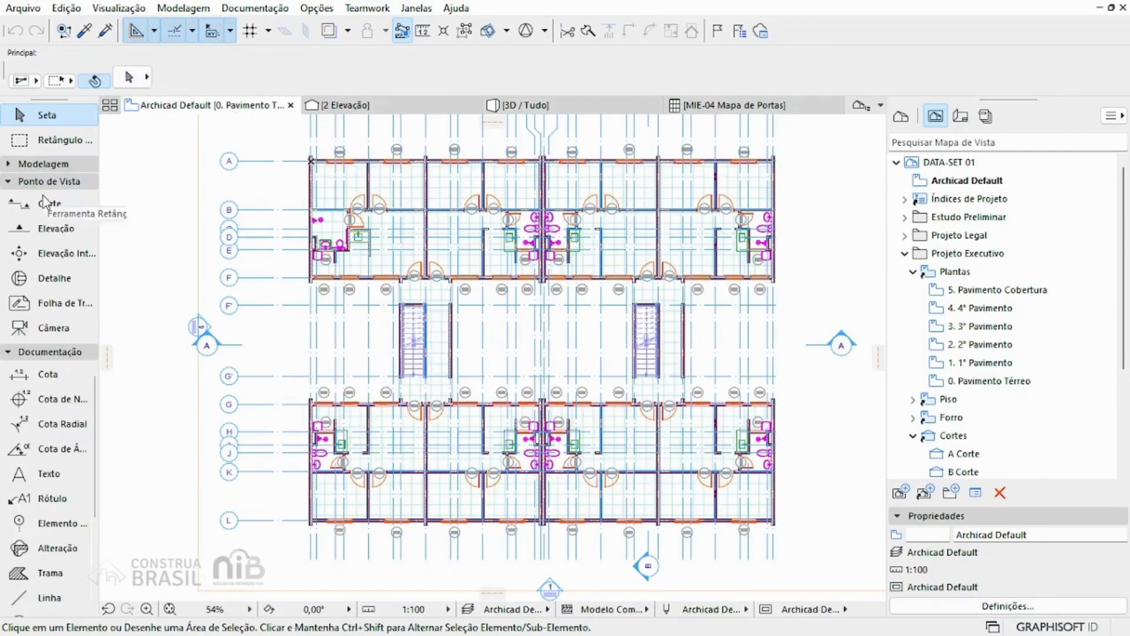
click(46, 206)
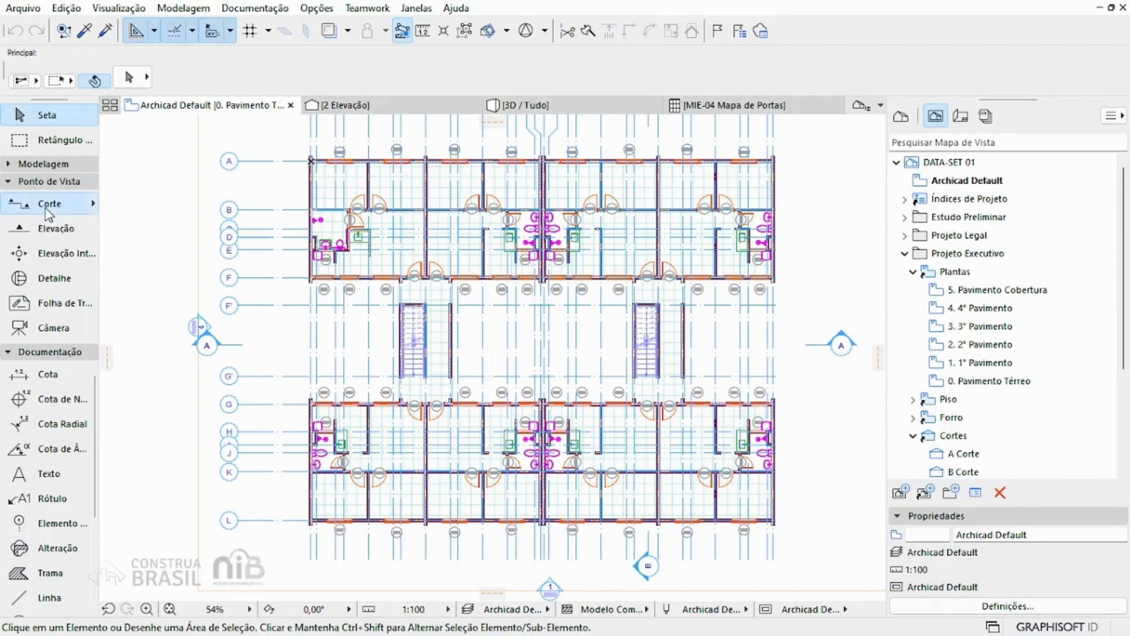
click(46, 206)
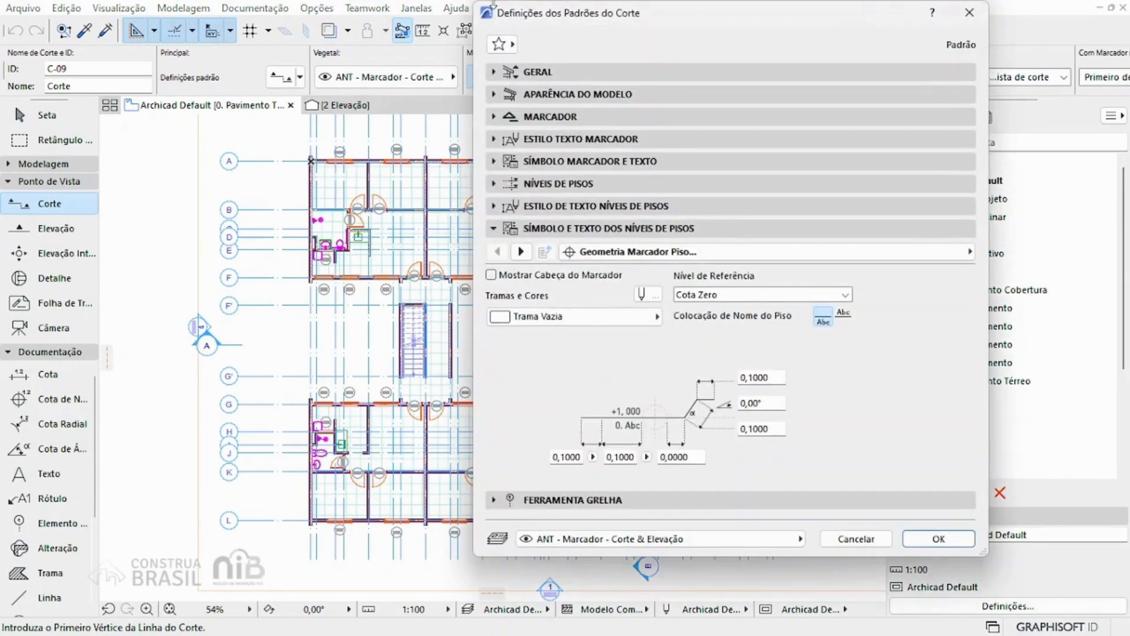
click(581, 72)
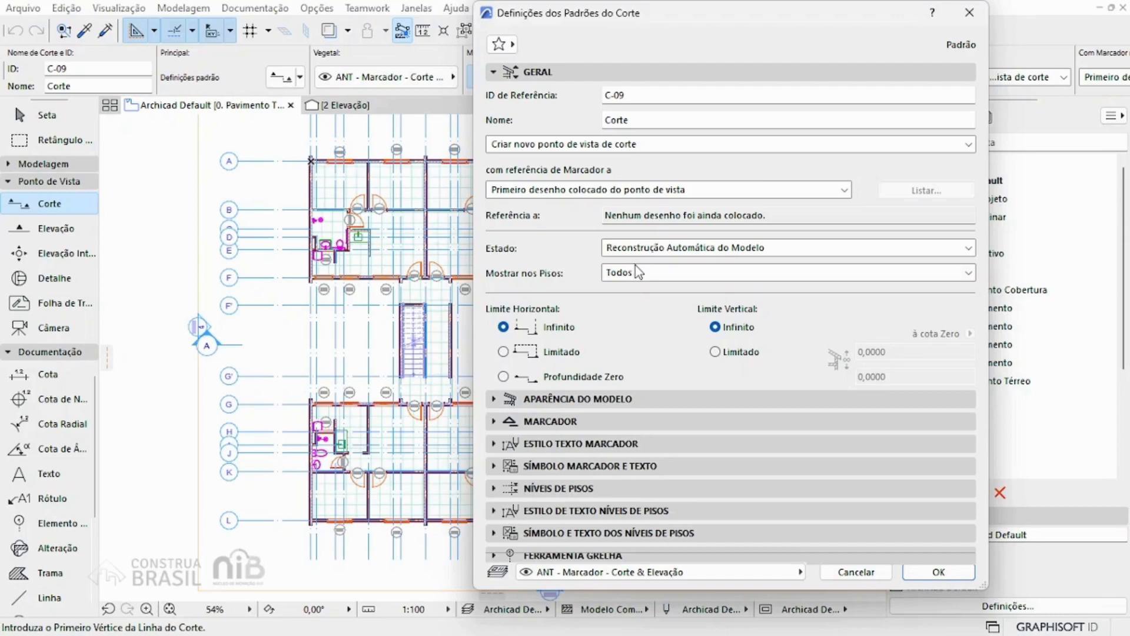
click(595, 420)
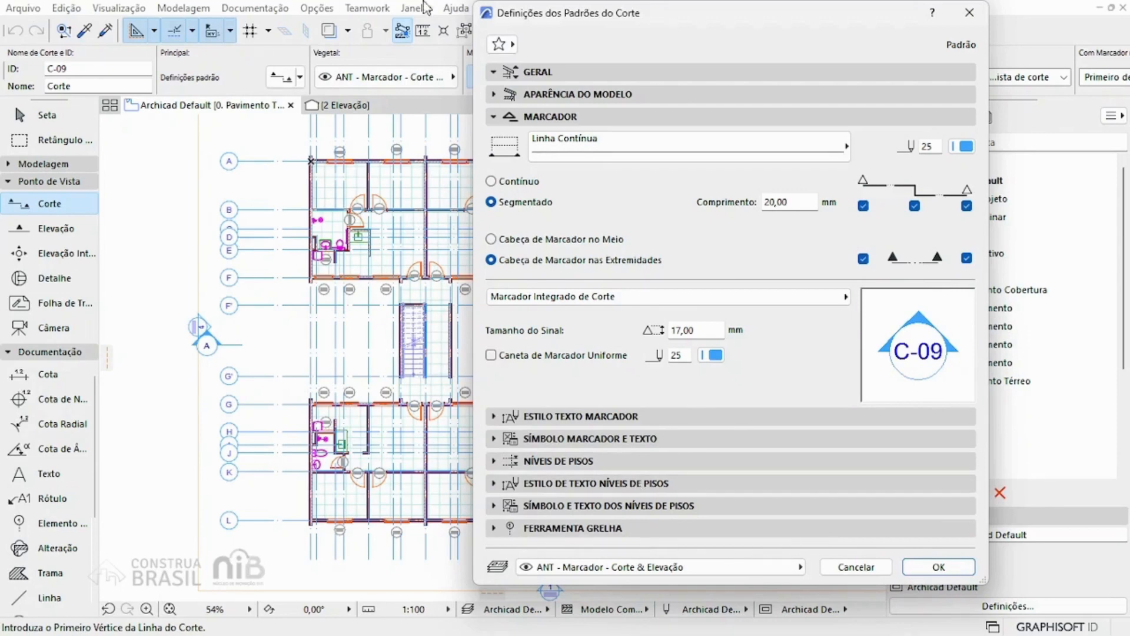
click(938, 567)
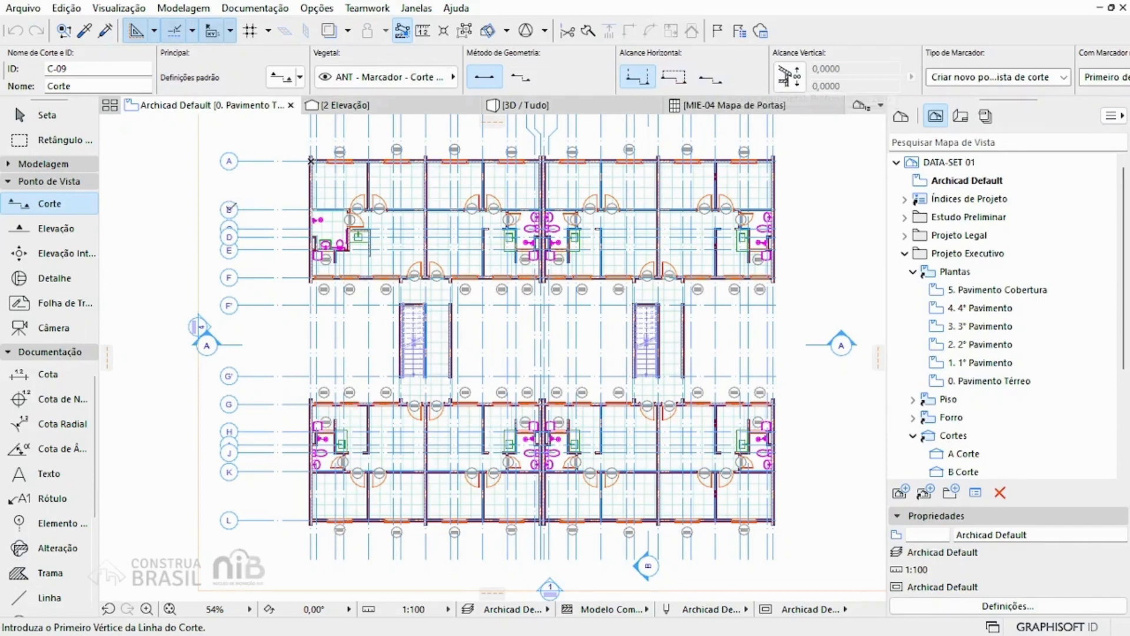
Step: Draw a horizontal section line about 34.5 m long across the upper apartment block, just below axis B, looking upward in the plan
click(207, 225)
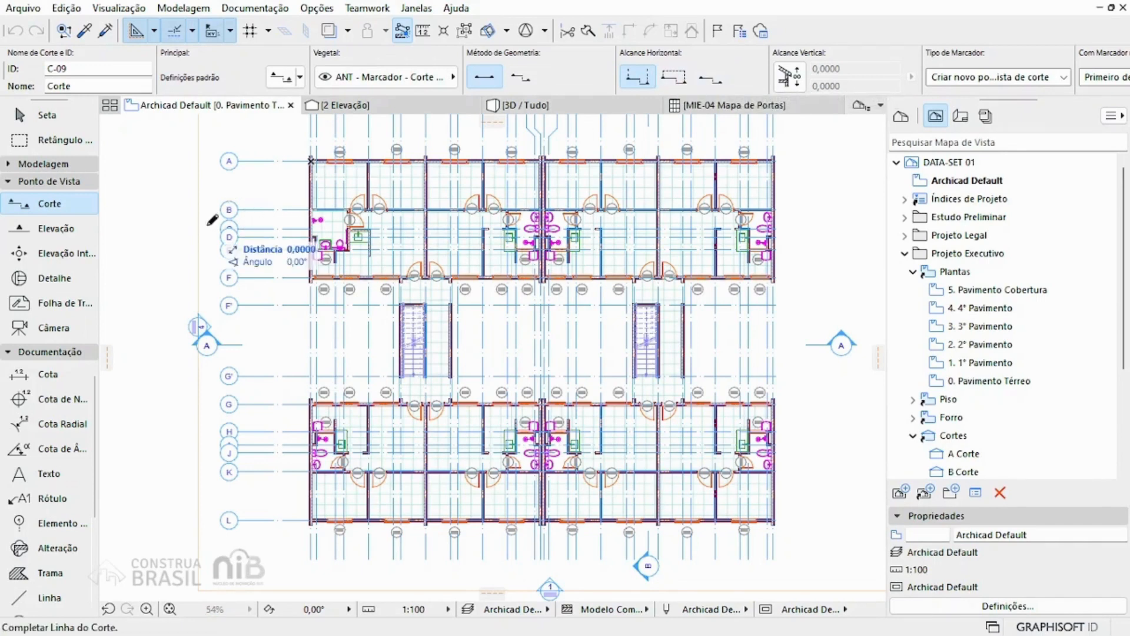
click(819, 226)
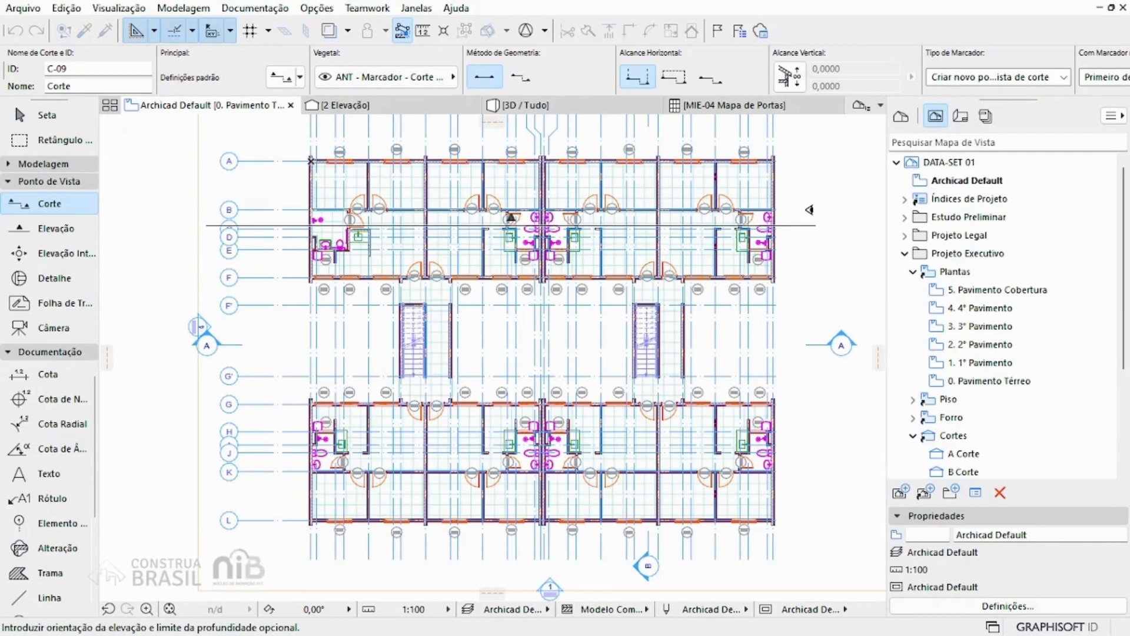
click(809, 209)
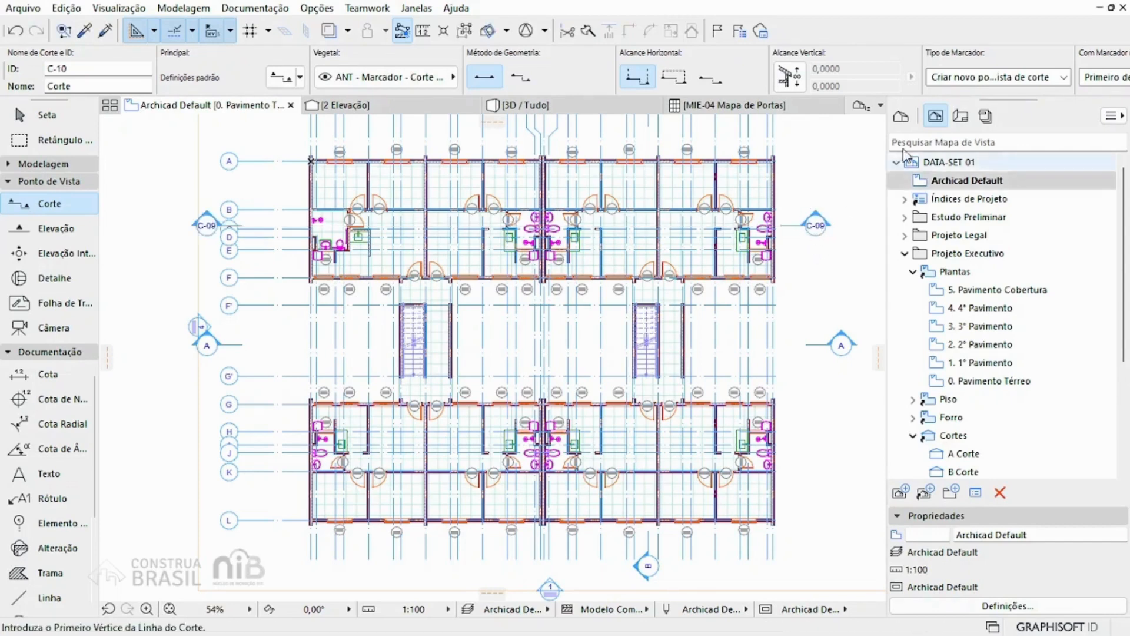
Step: Open the C-09 Corte section from the project map and inspect its floors, doors and bathroom walls
click(901, 116)
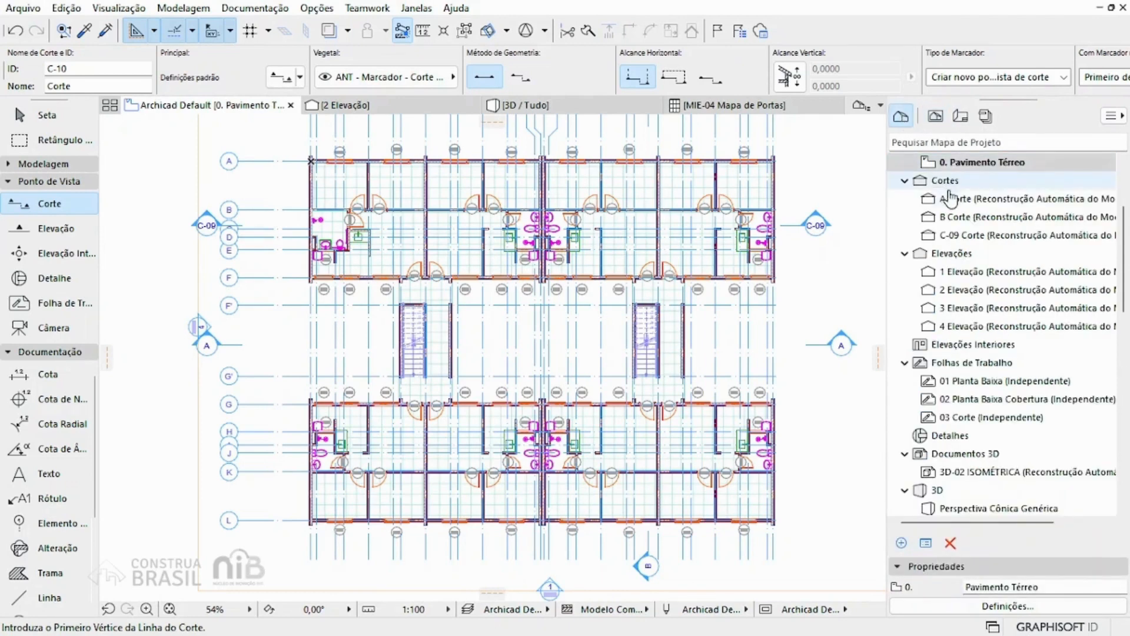
click(964, 236)
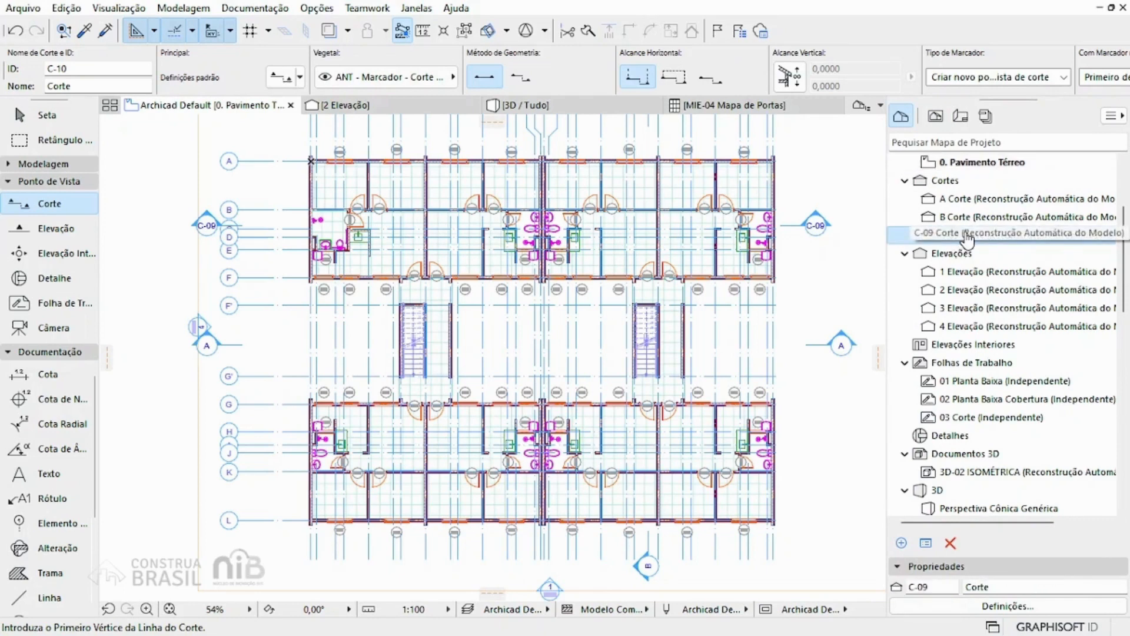
double_click(980, 234)
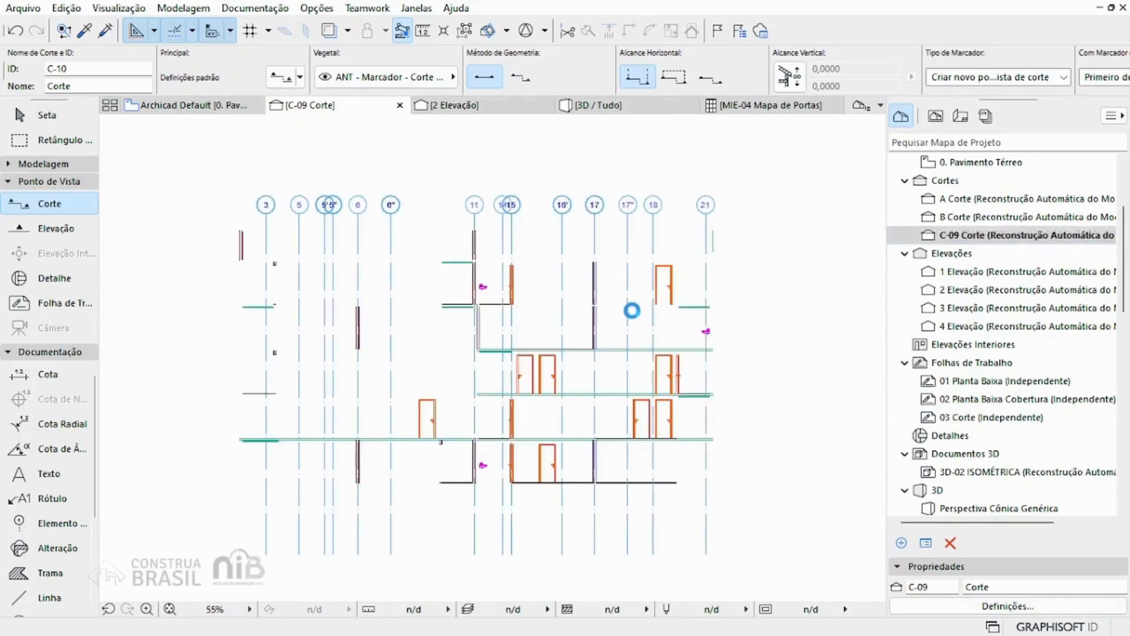
scroll(515, 321, up, 2)
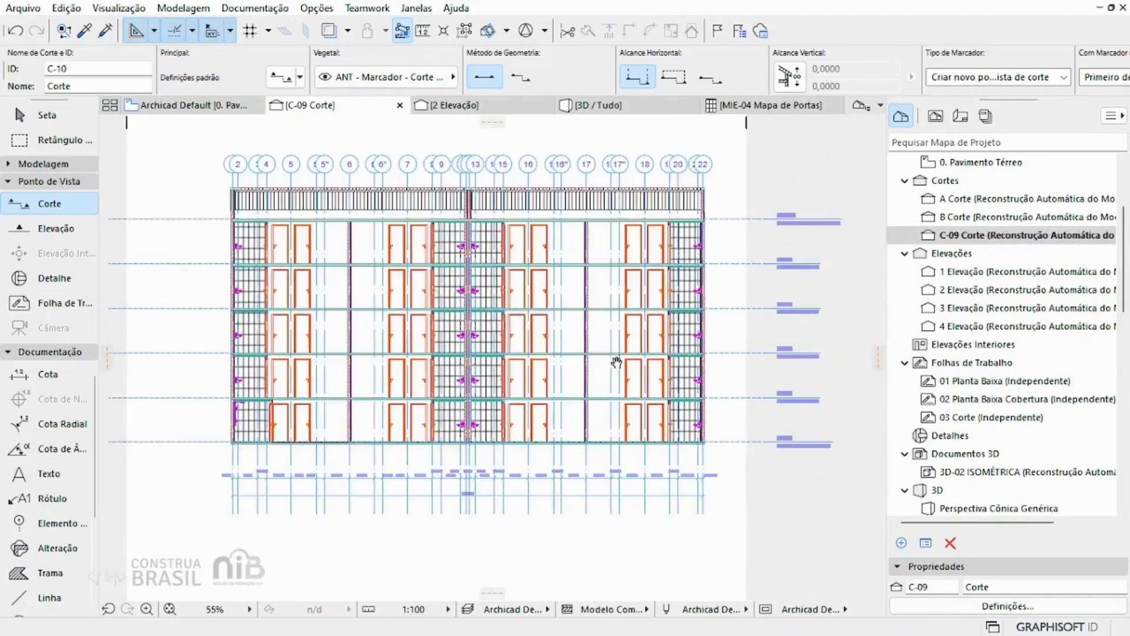
scroll(478, 264, up, 3)
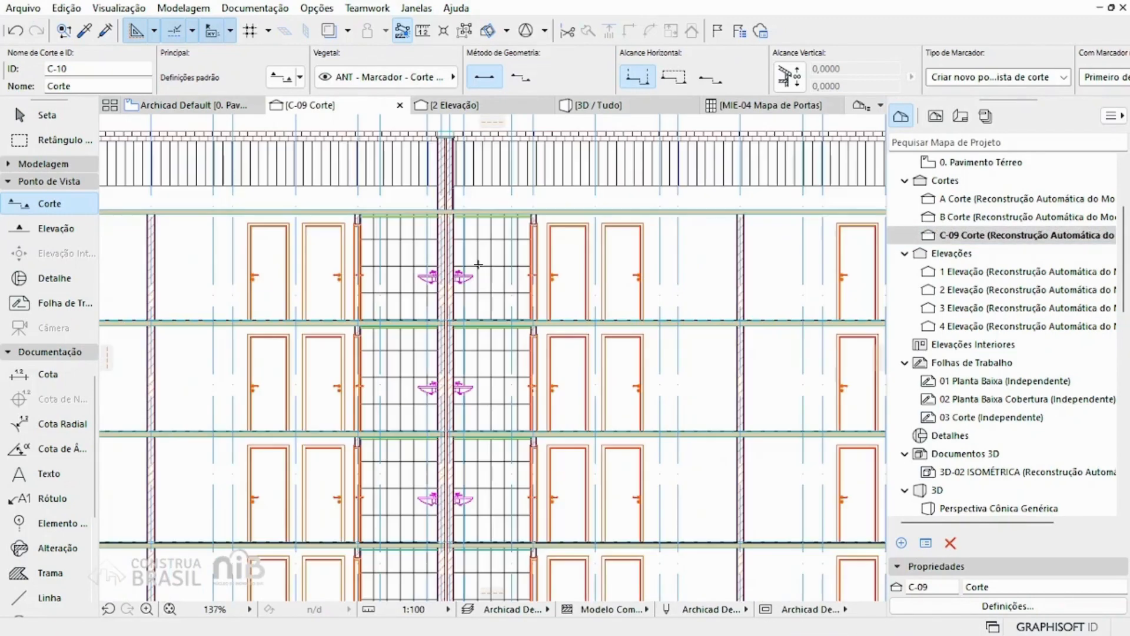
scroll(478, 263, down, 3)
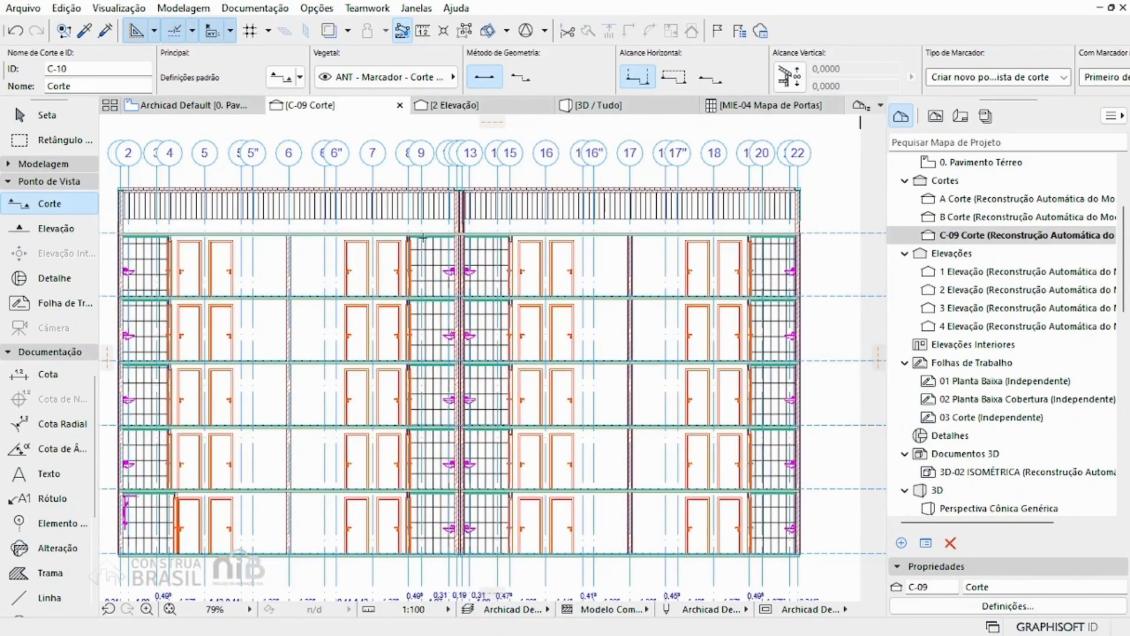
Step: Return to the Pavimento Térreo plan and draw a horizontal elevation line between the two blocks, just below axis F', looking upward
mouse_move(219, 107)
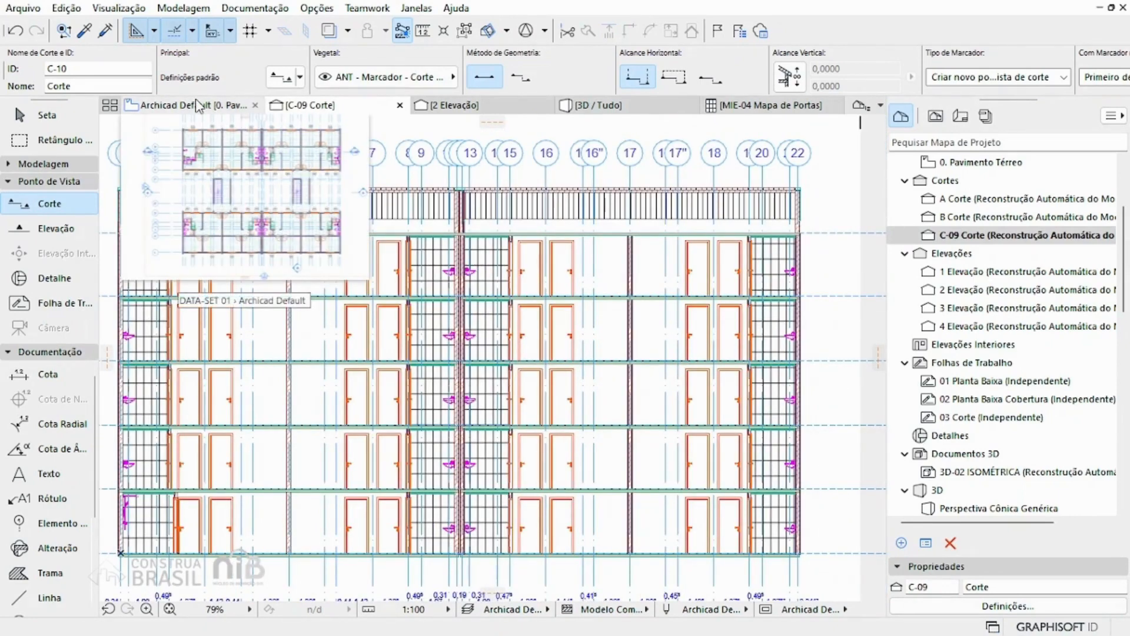
click(200, 106)
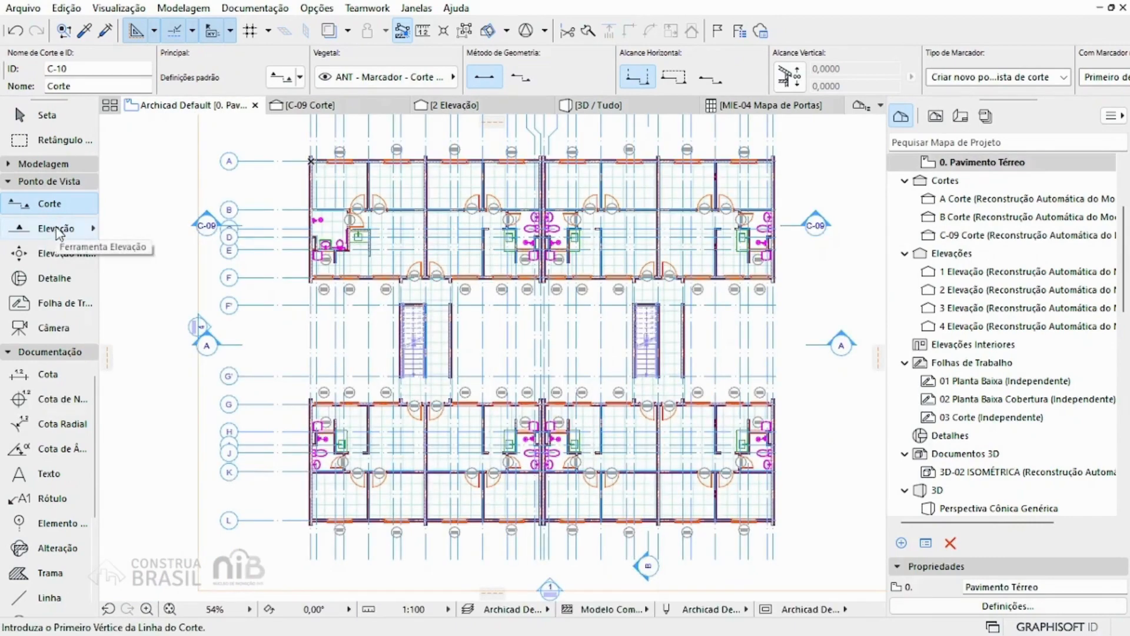
click(57, 230)
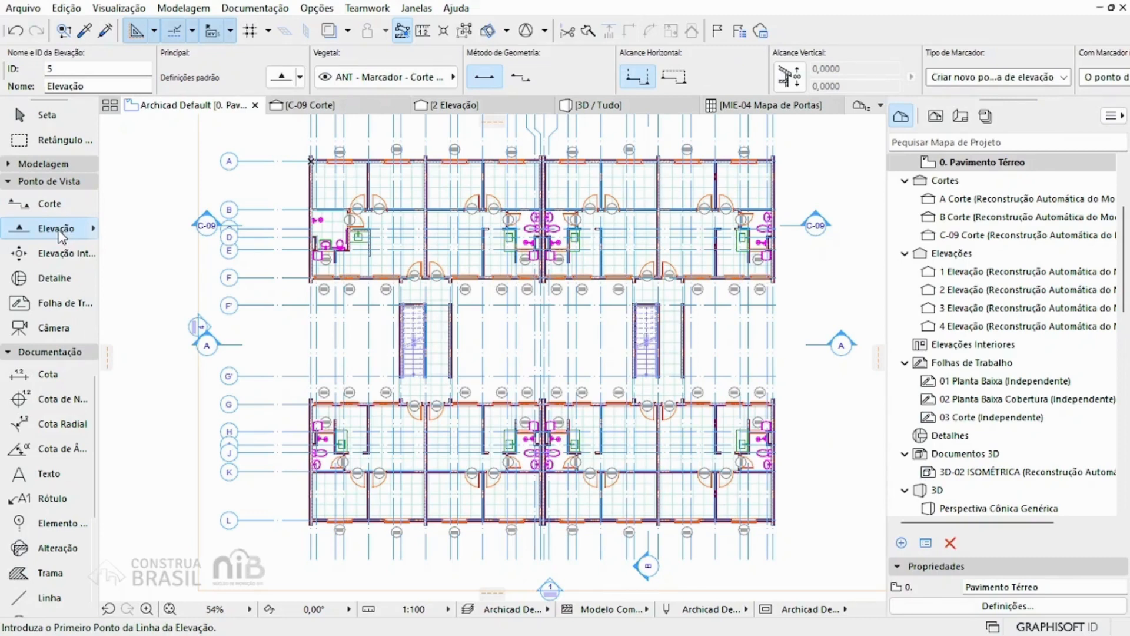
click(224, 323)
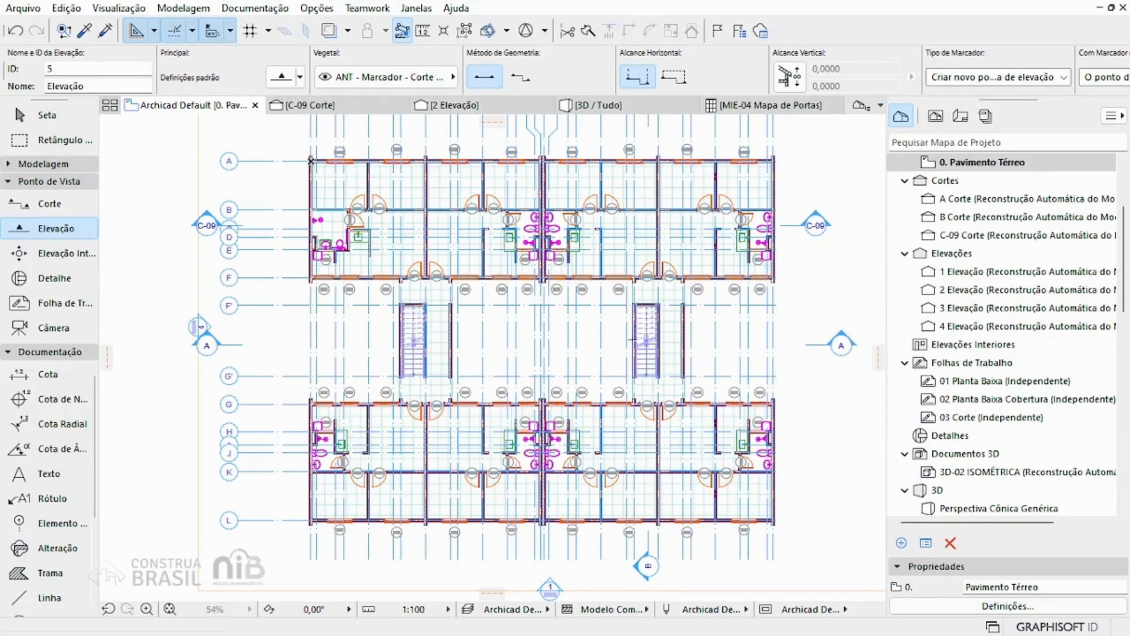
click(853, 323)
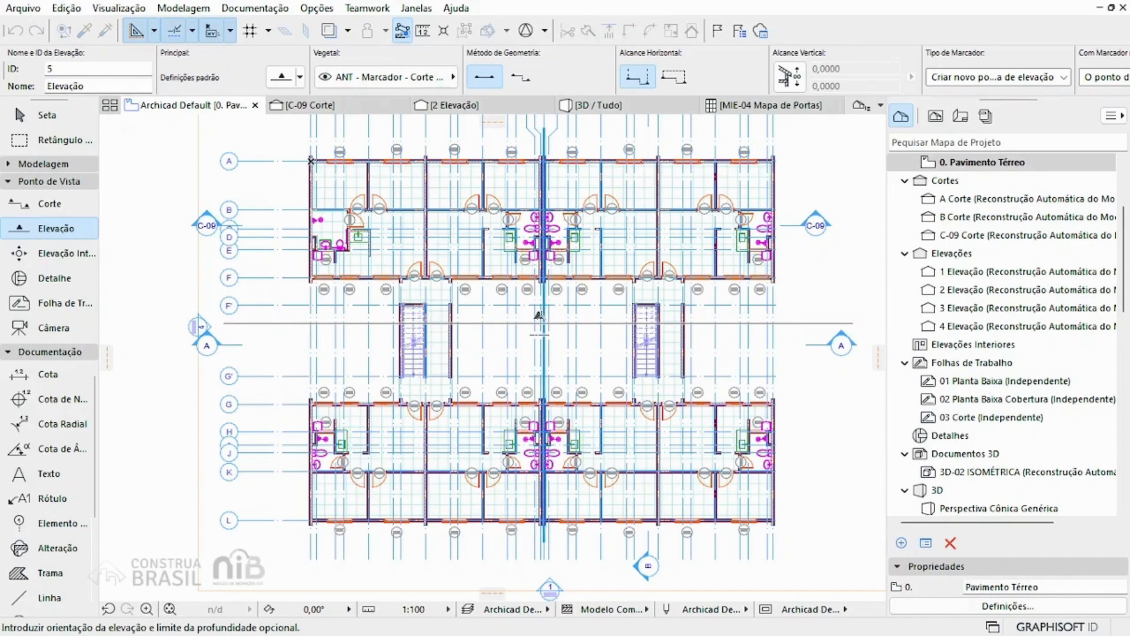
click(539, 318)
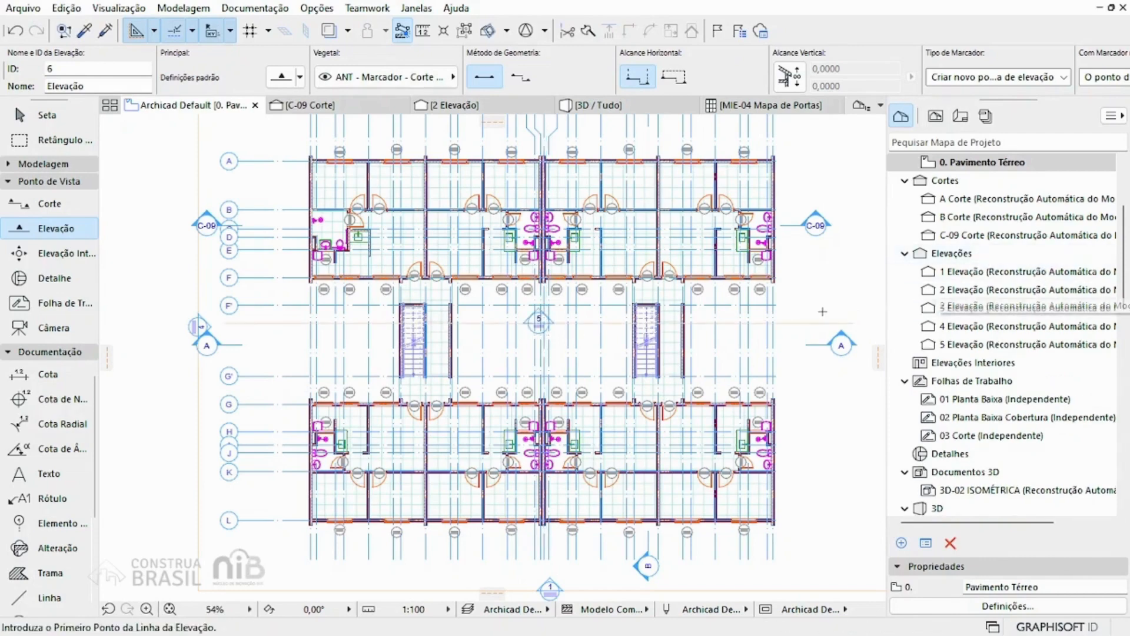
Step: Open the 5 Elevação elevation from the project map and view the facade it shows
scroll(703, 312, up, 4)
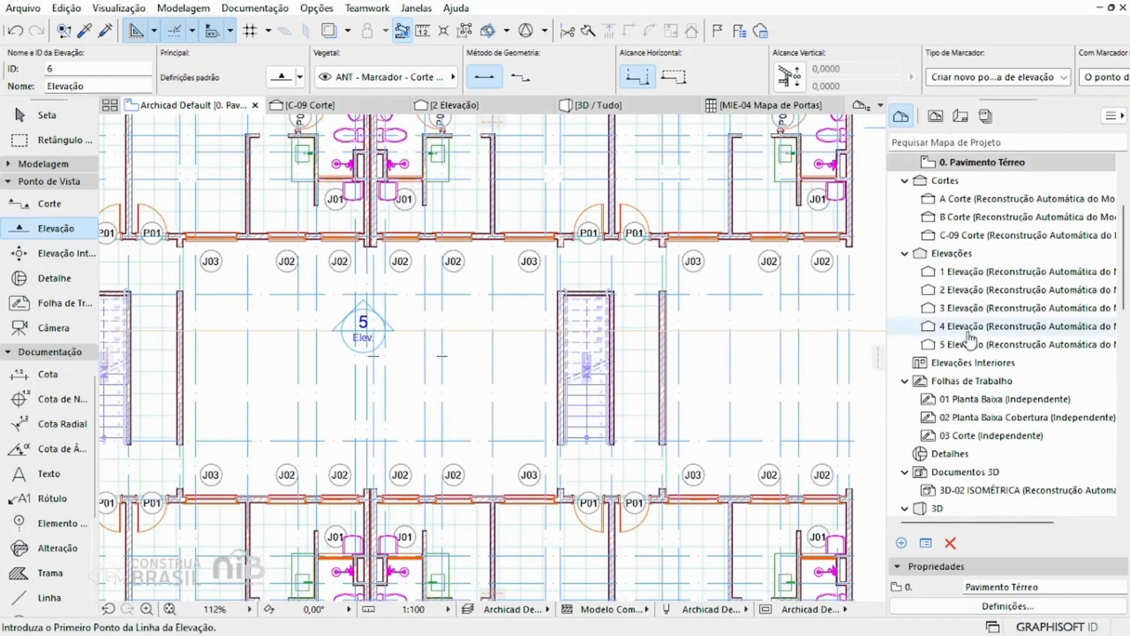
click(971, 346)
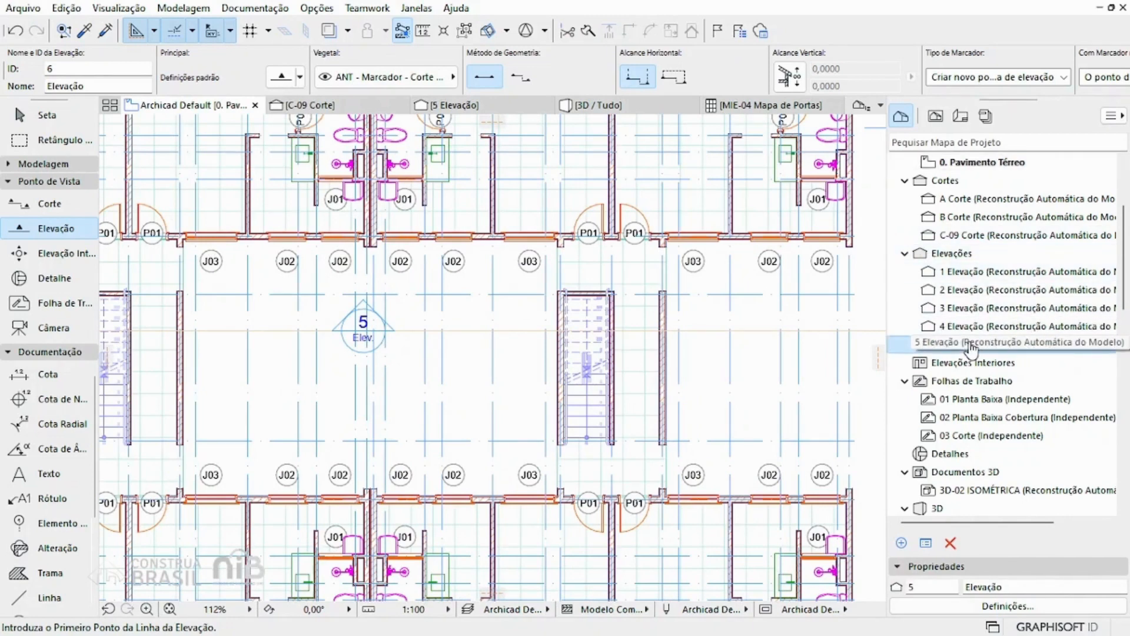
click(458, 109)
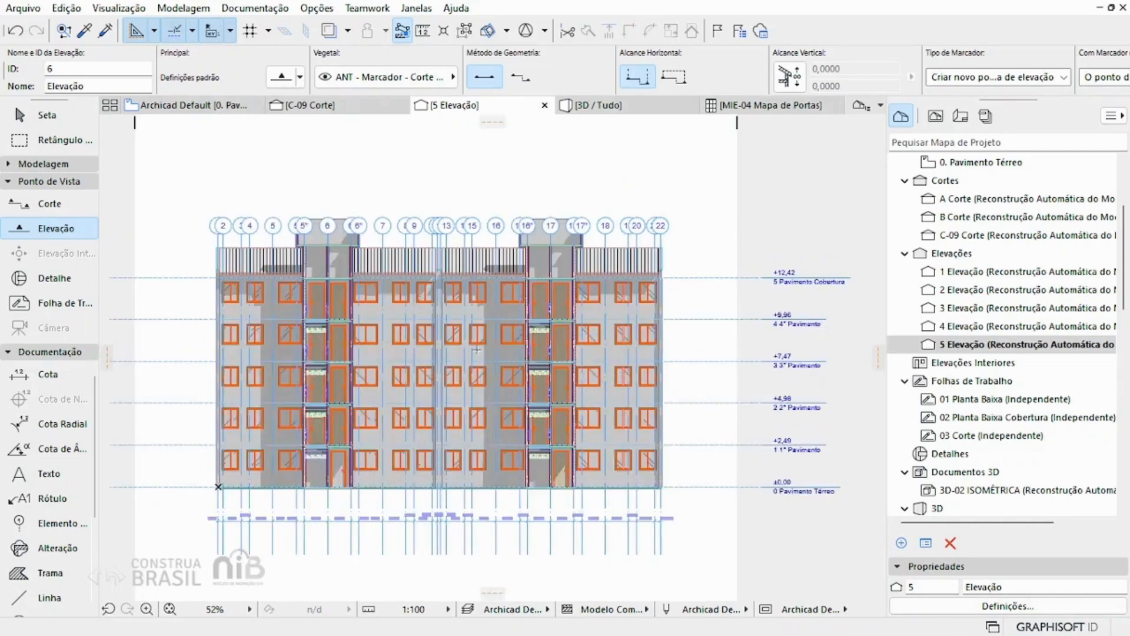
Step: Open the 3D / Tudo perspective and orbit the building to view its long facade
click(609, 110)
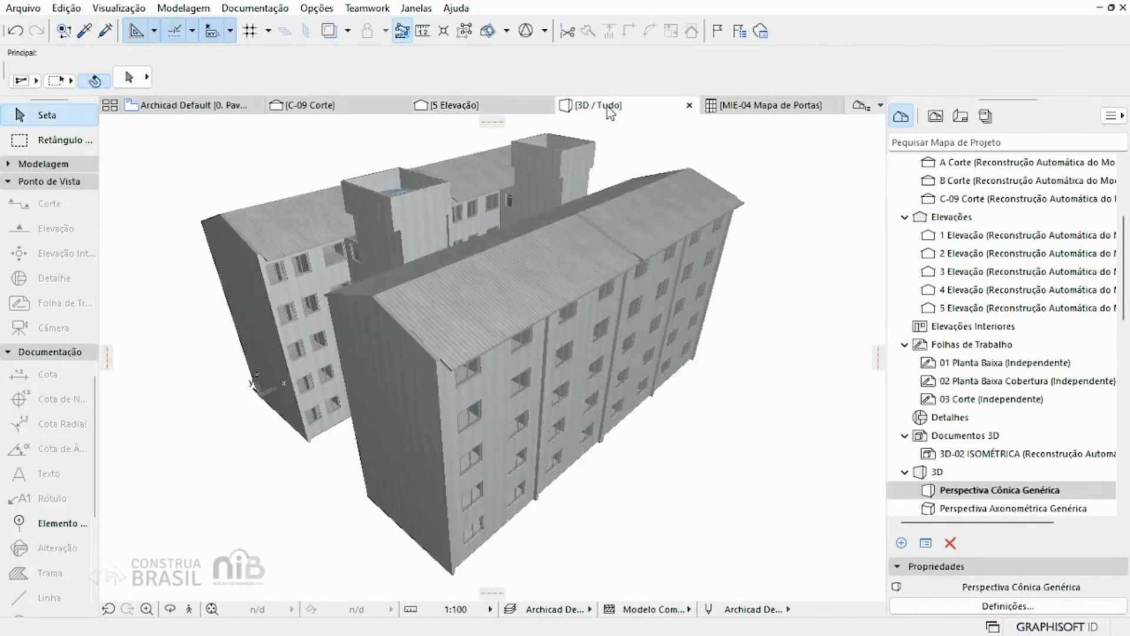
scroll(980, 300, down, 3)
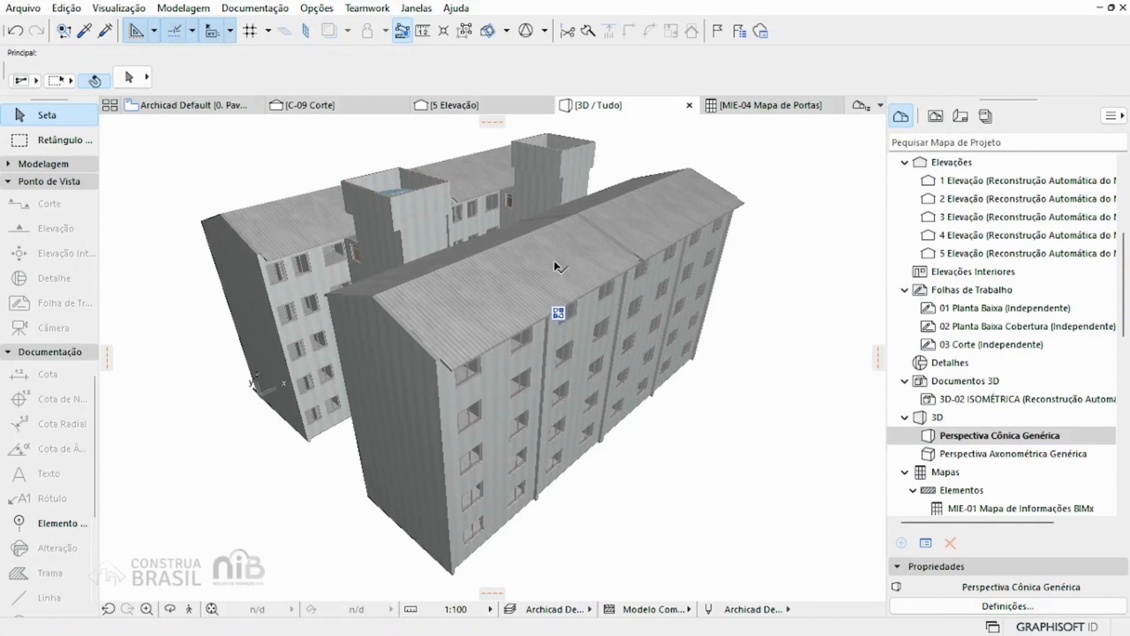
click(530, 252)
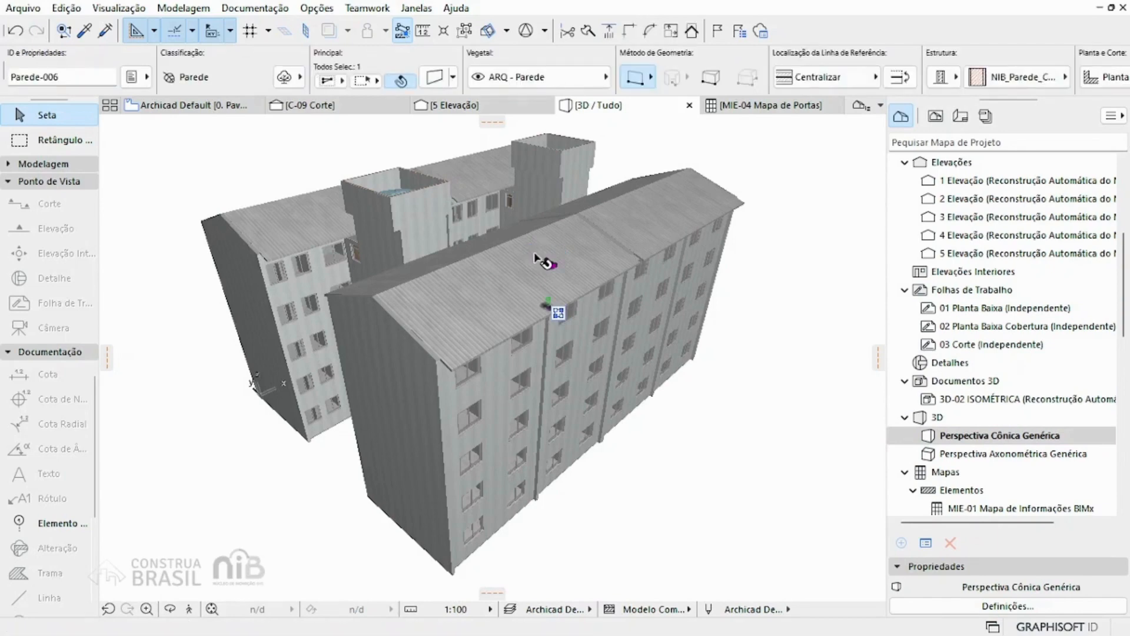
shift+middle_drag(536, 259, 721, 218)
shift+middle_drag(583, 267, 807, 193)
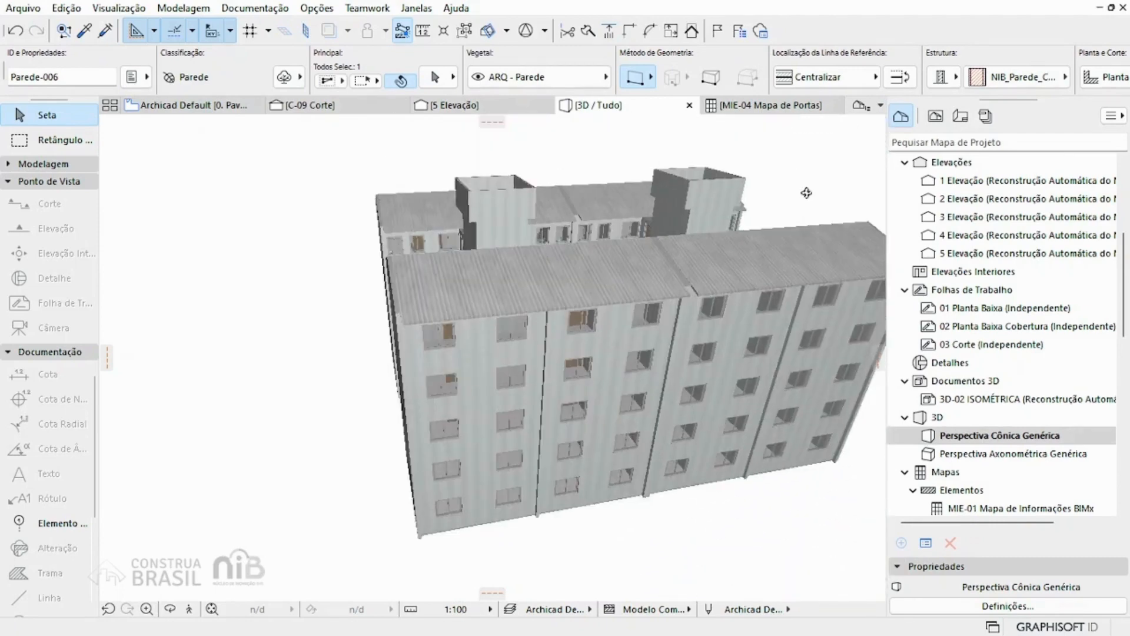
Step: Switch the 3D model to the Perspectiva Axonométrica Genérica view from the project map
double_click(979, 454)
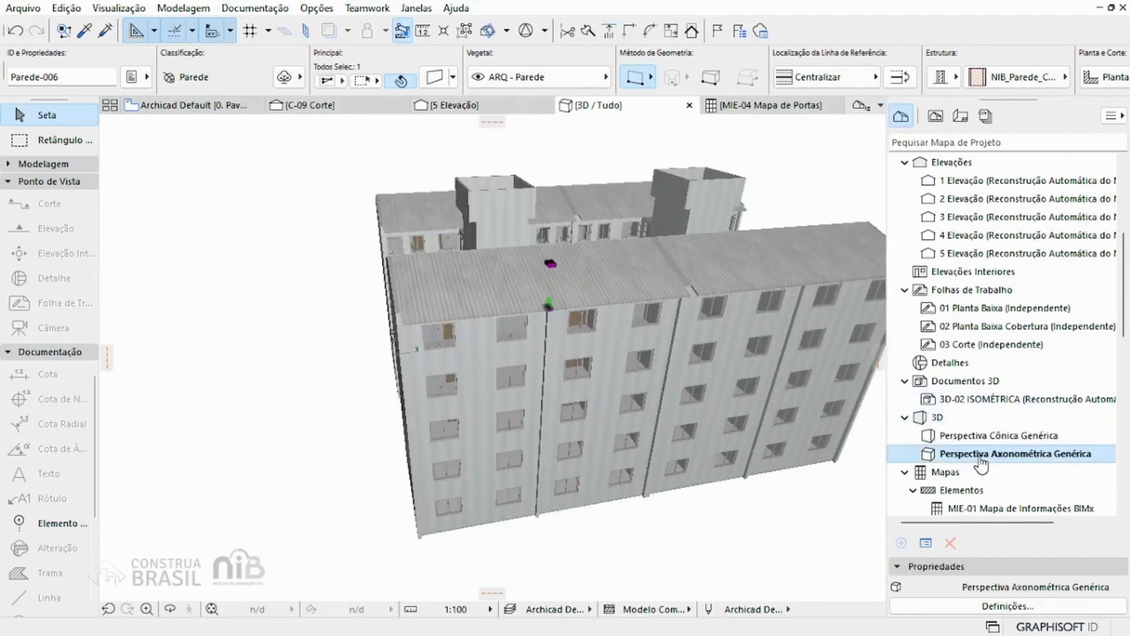
scroll(369, 394, up, 3)
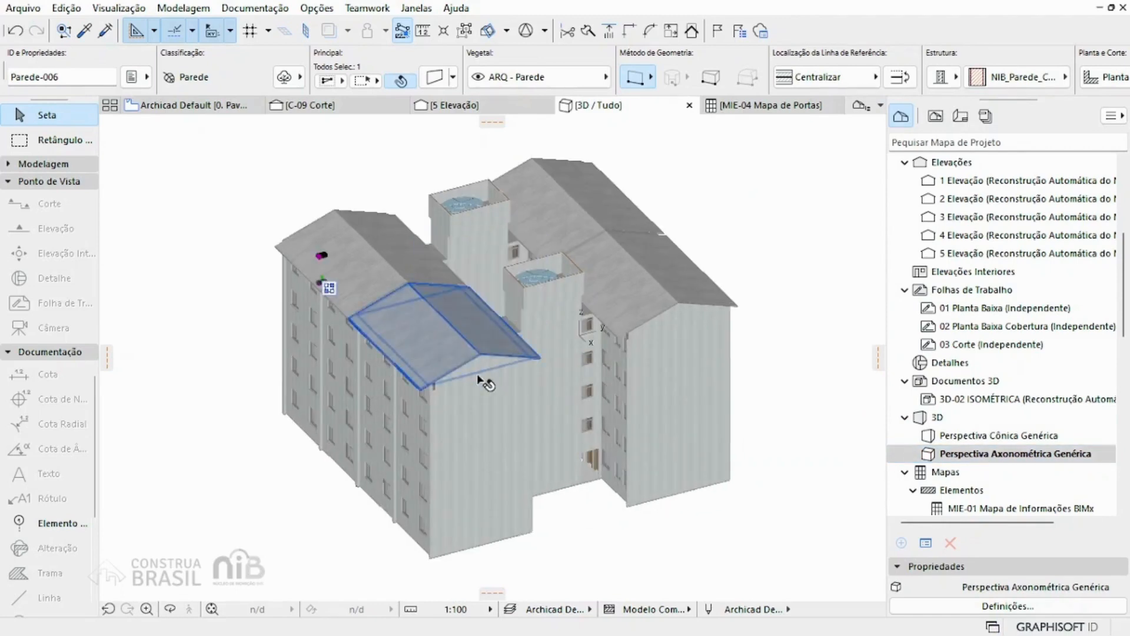
Step: Deselect the wall and switch the 3D model back to the Perspectiva Cônica Genérica view
mouse_move(484, 433)
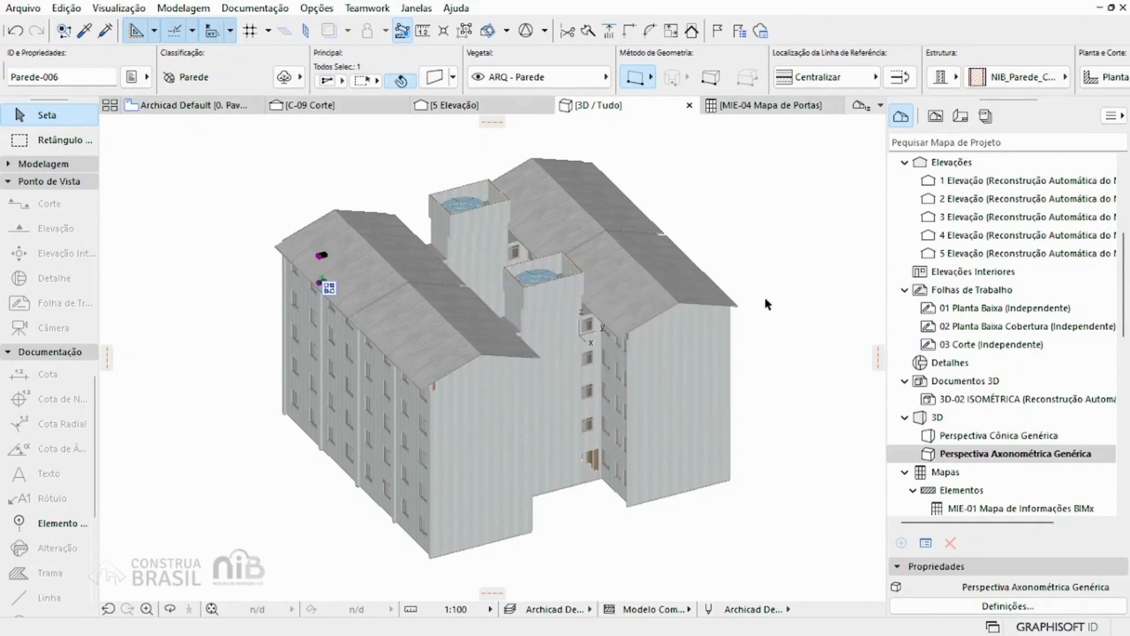
click(787, 314)
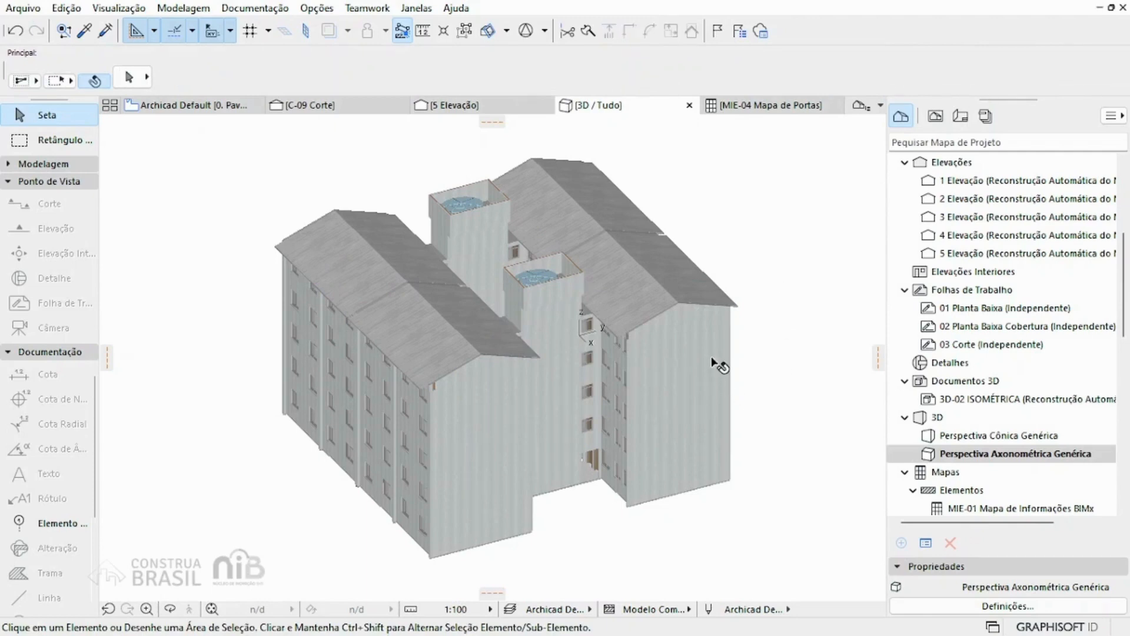
double_click(1005, 438)
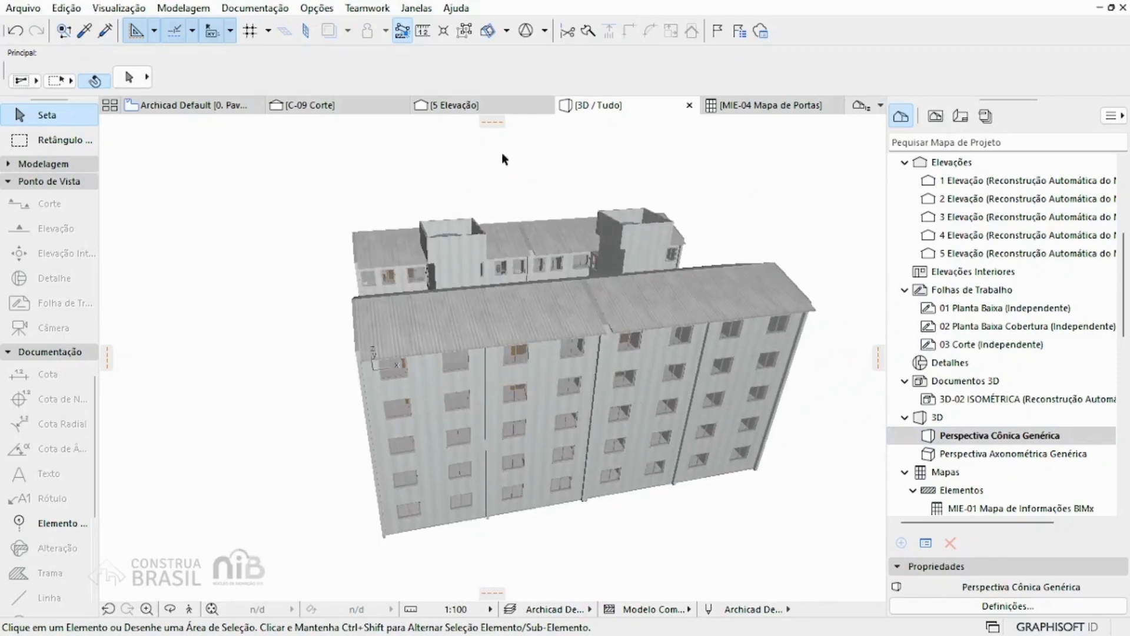
Step: Turn on 3D cutting planes, cut off the near end of both blocks with a vertical plane, and orbit to the cut face
click(488, 31)
click(487, 31)
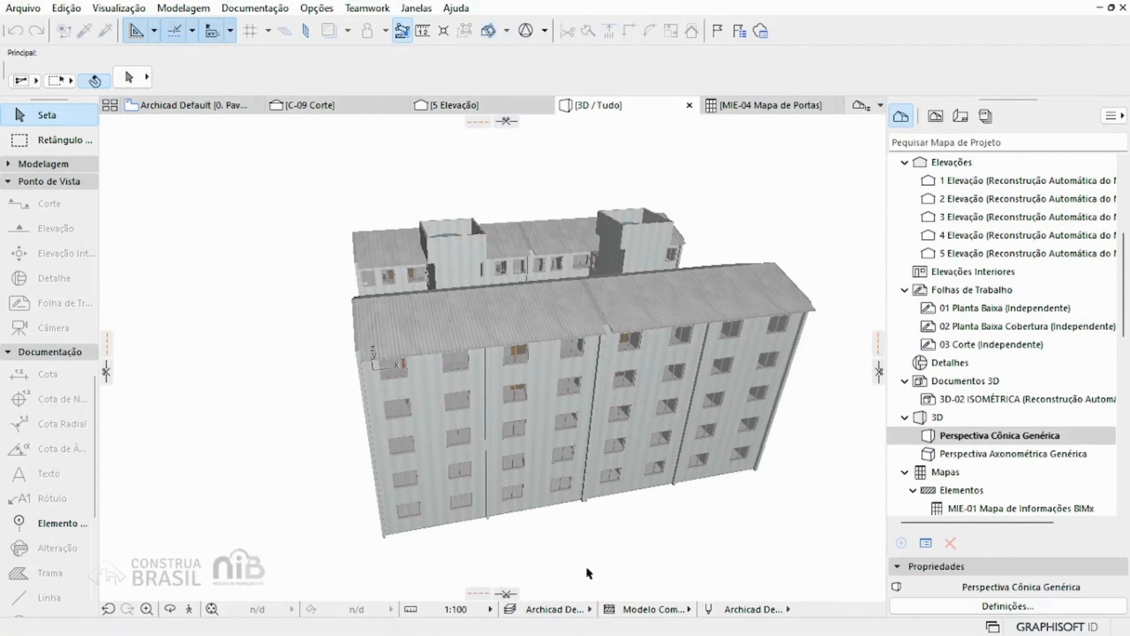
drag(105, 371, 494, 366)
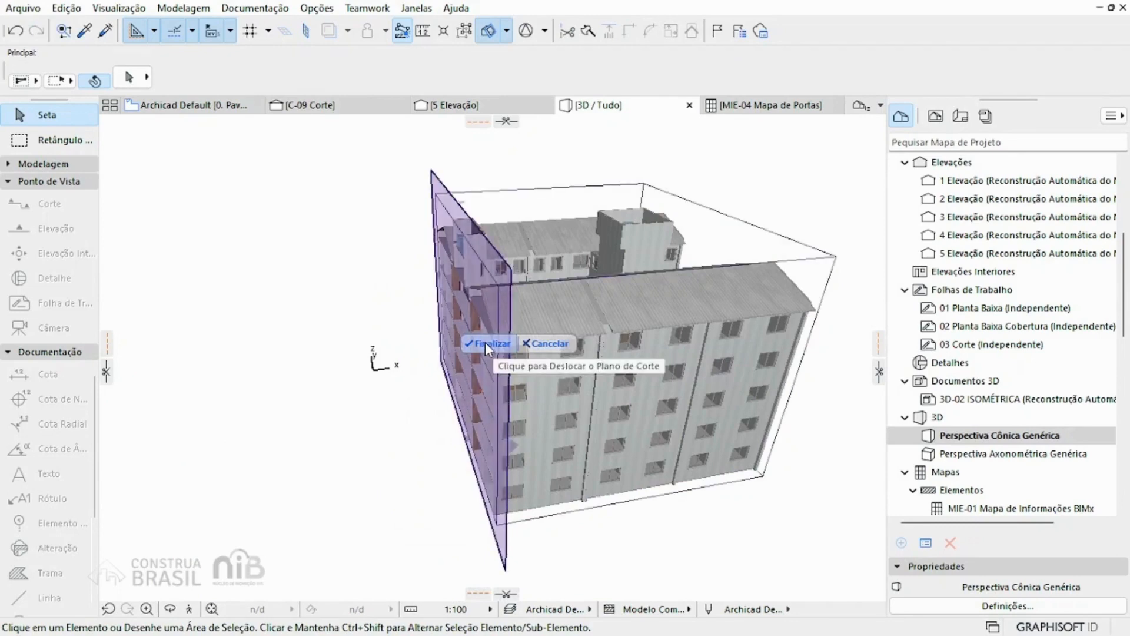
click(486, 343)
shift+middle_drag(379, 330, 489, 300)
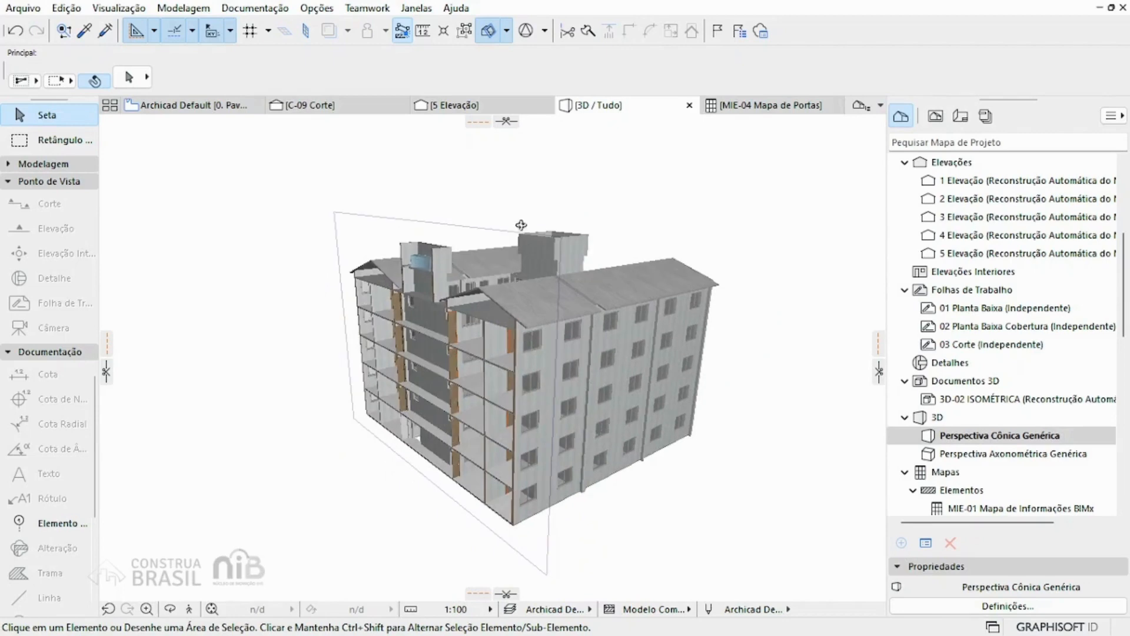
Step: Add a horizontal cutting plane through the top storey below the roofs and view the exposed rooms from above
drag(507, 126, 512, 336)
click(552, 307)
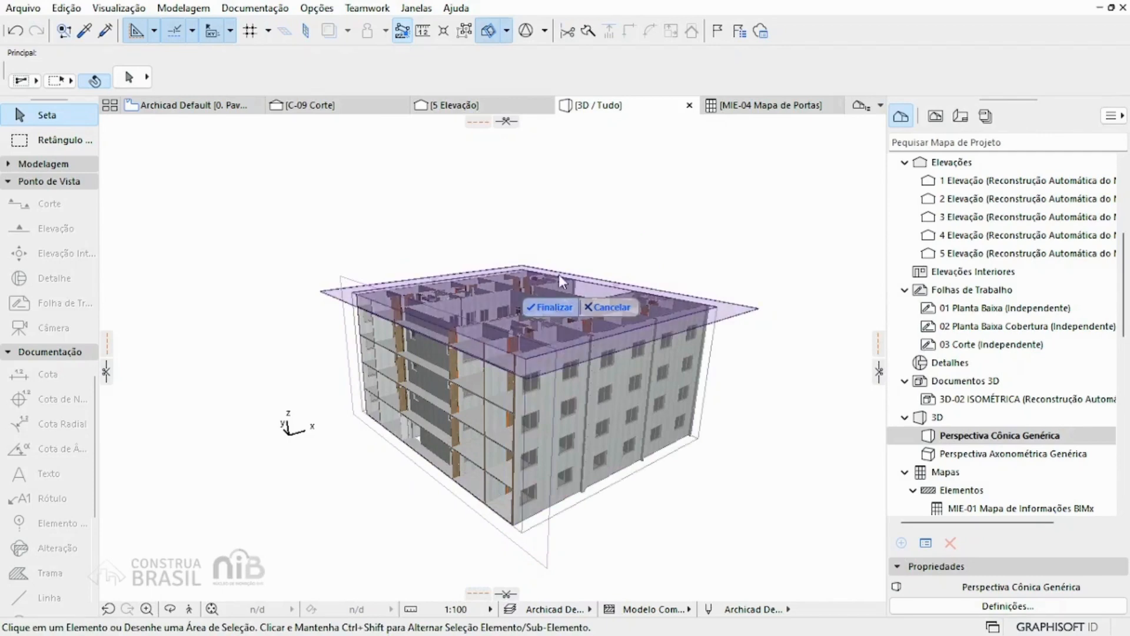
shift+middle_drag(619, 207, 576, 192)
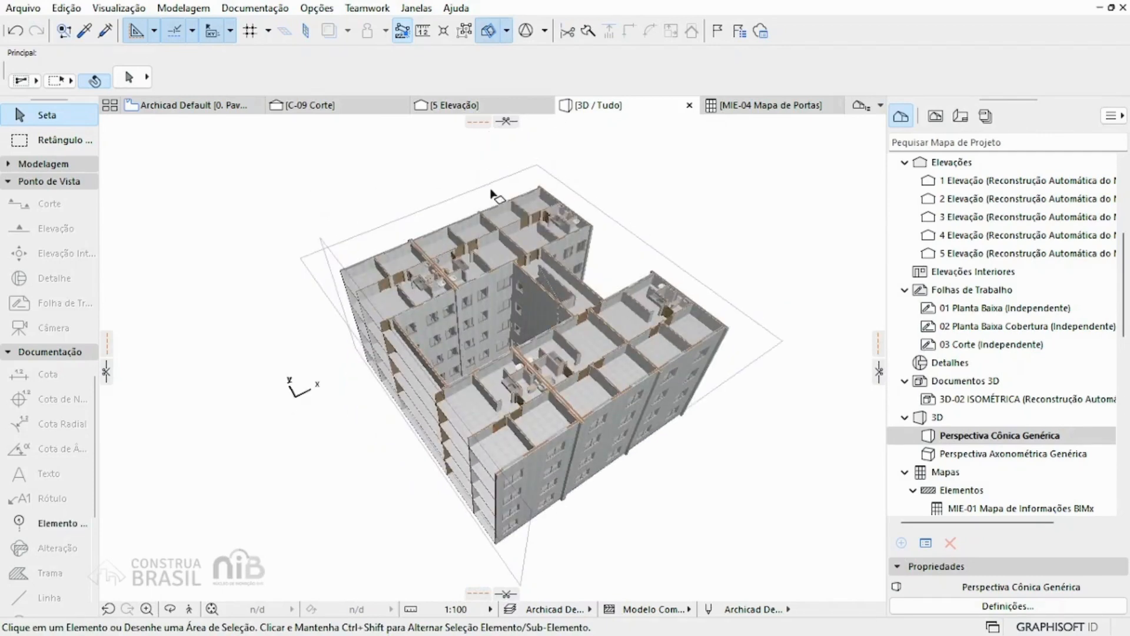
Step: Move the horizontal cutting plane back above the roofs, and delete all cutting planes from the 3D model
drag(499, 187, 504, 126)
scroll(504, 151, down, 1)
middle_drag(500, 163, 497, 191)
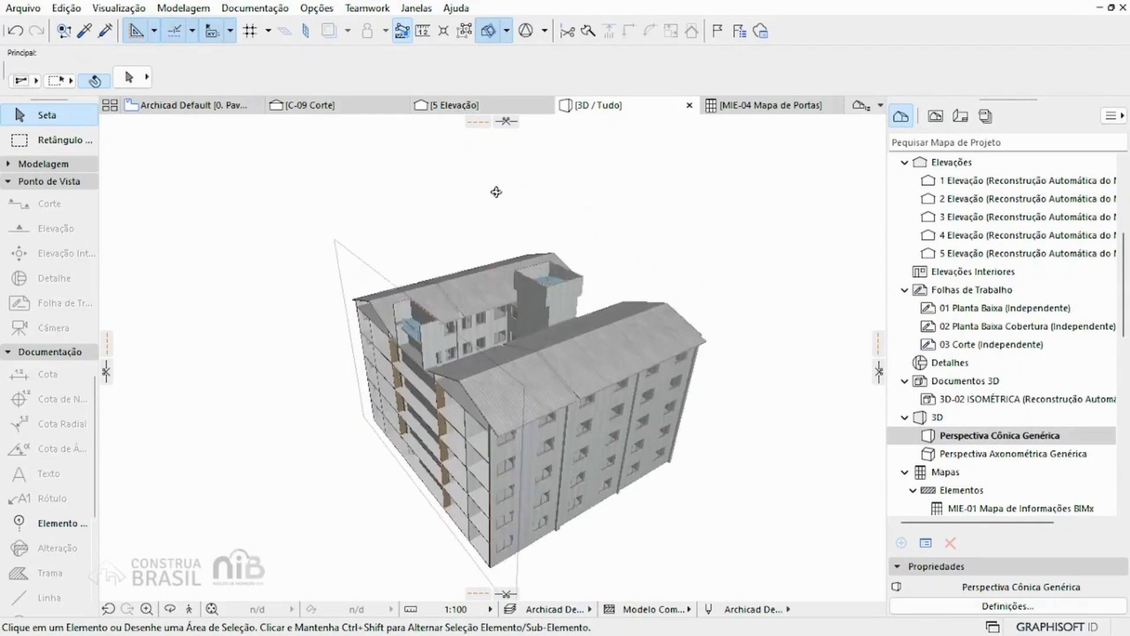
click(506, 32)
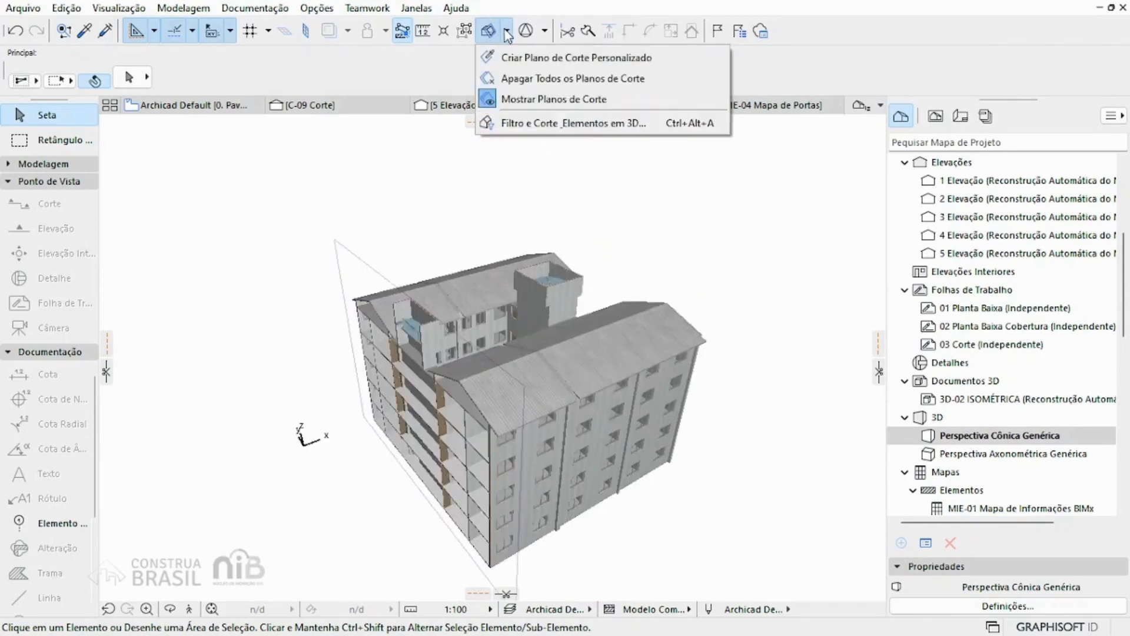
click(632, 82)
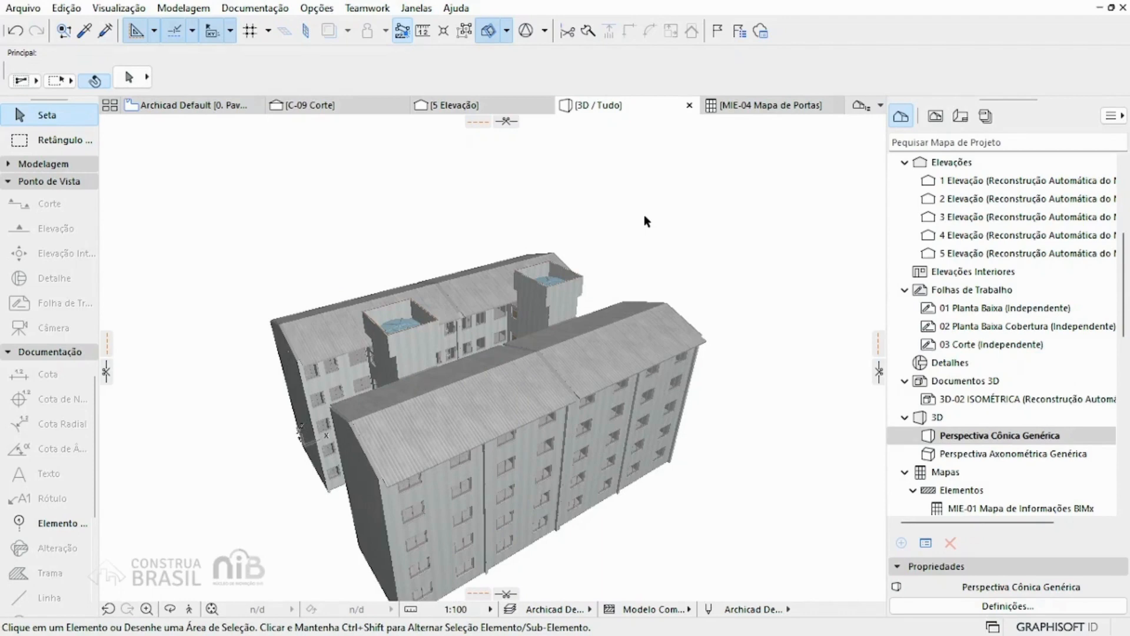
Step: On the Pavimento Térreo plan, draw a rectangular marquee around the upper-left apartment, from above axis A to below axis F
click(187, 105)
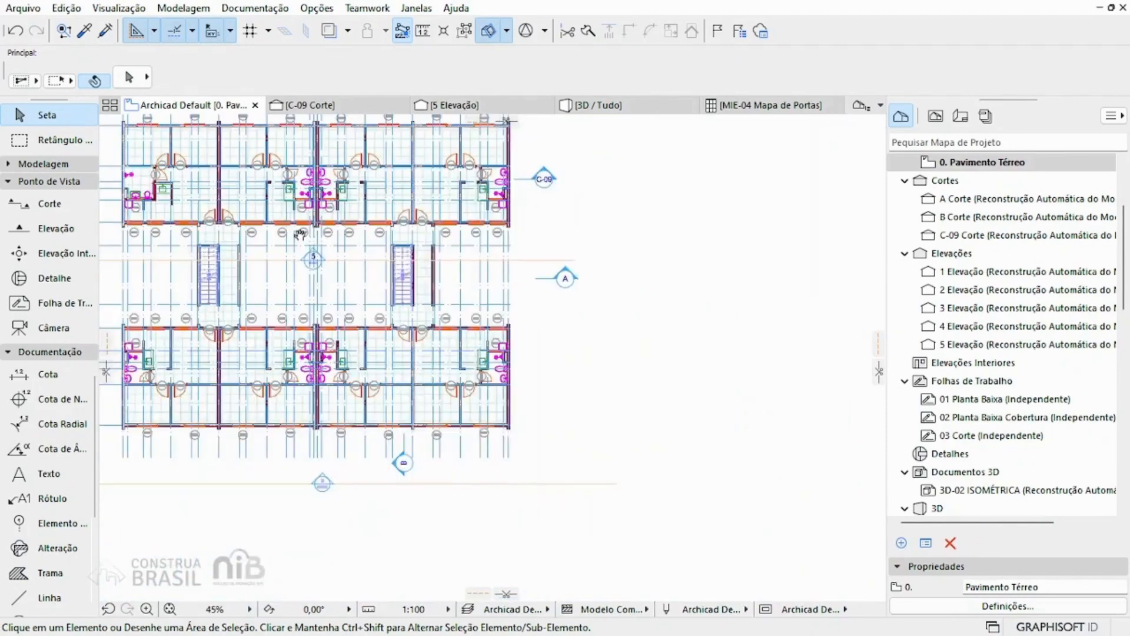
click(54, 145)
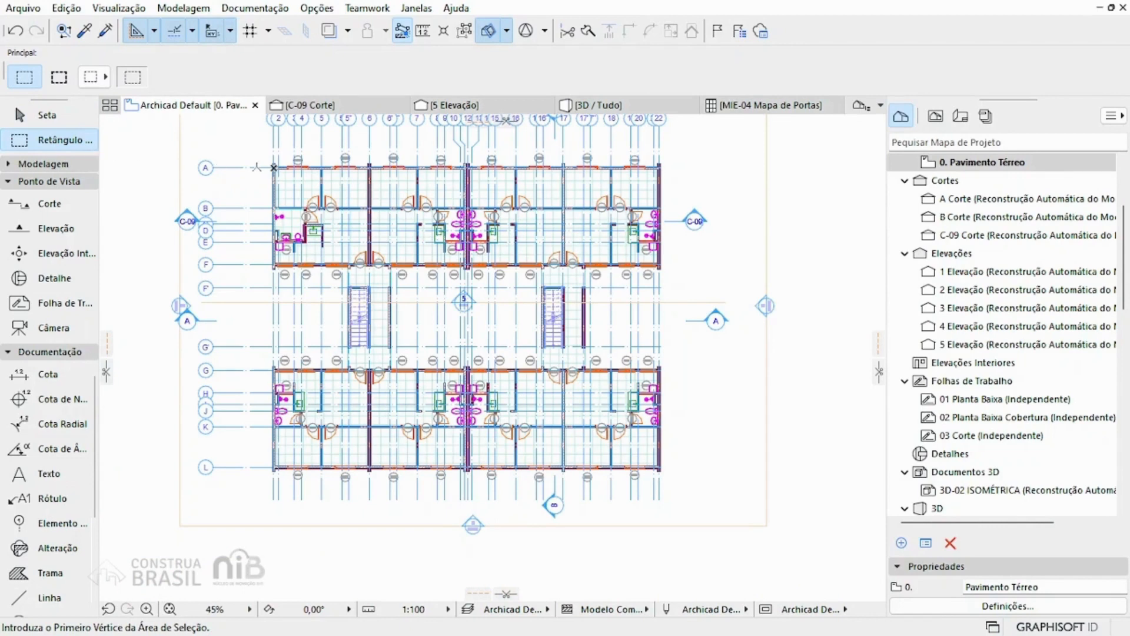
click(255, 152)
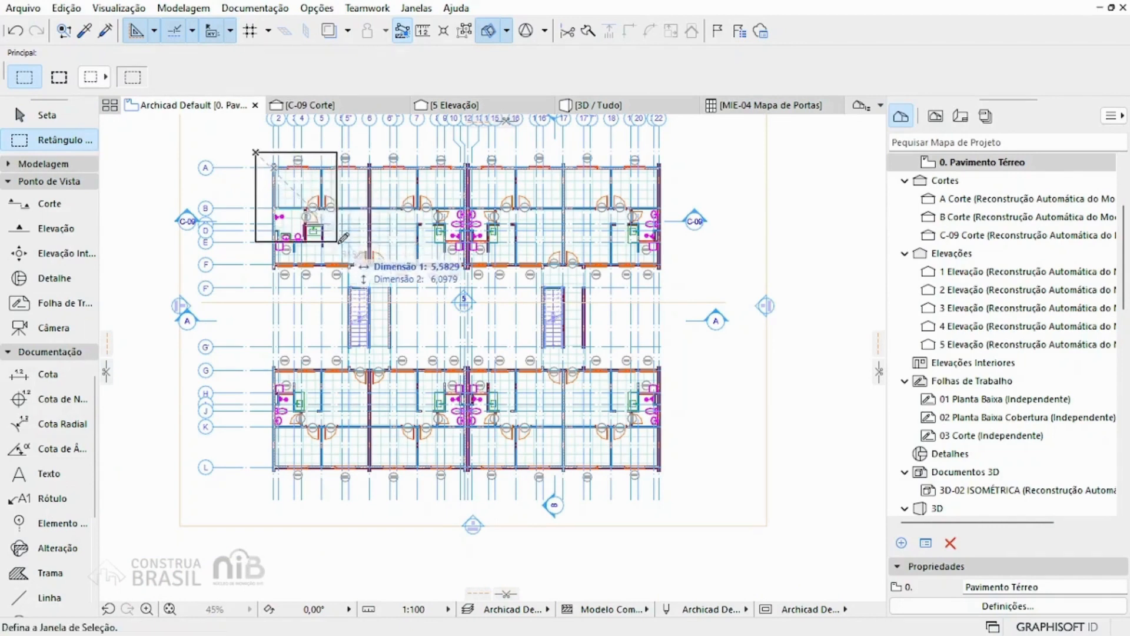
click(343, 284)
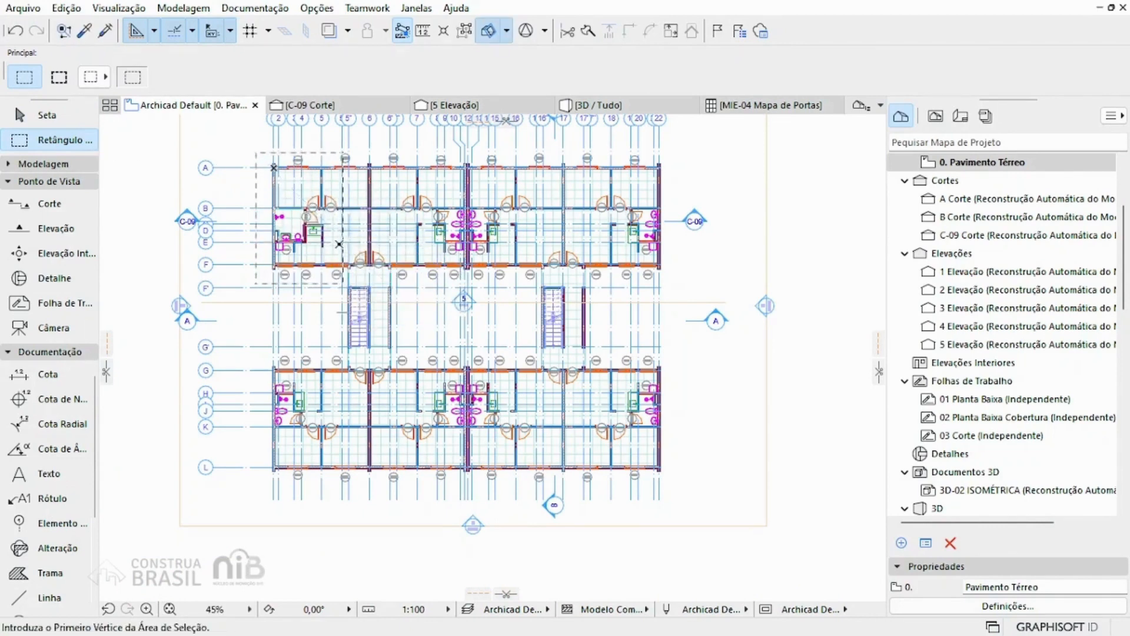
Step: Show only the marquee area of the ground floor in 3D and orbit to look into the apartment's rooms from above
key(F5)
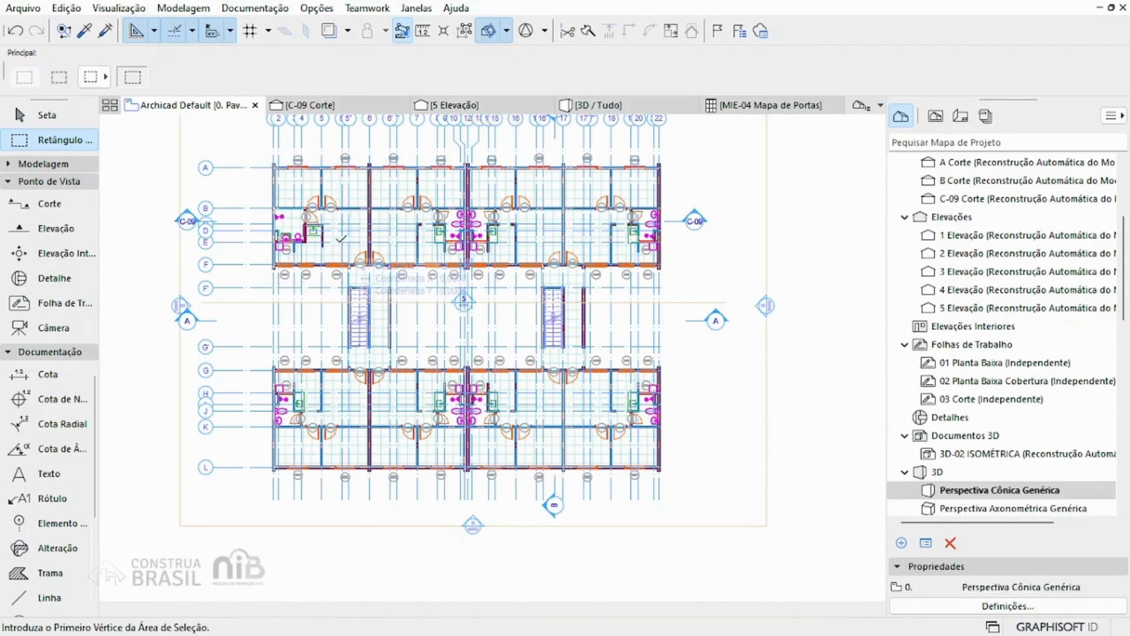
scroll(365, 402, up, 5)
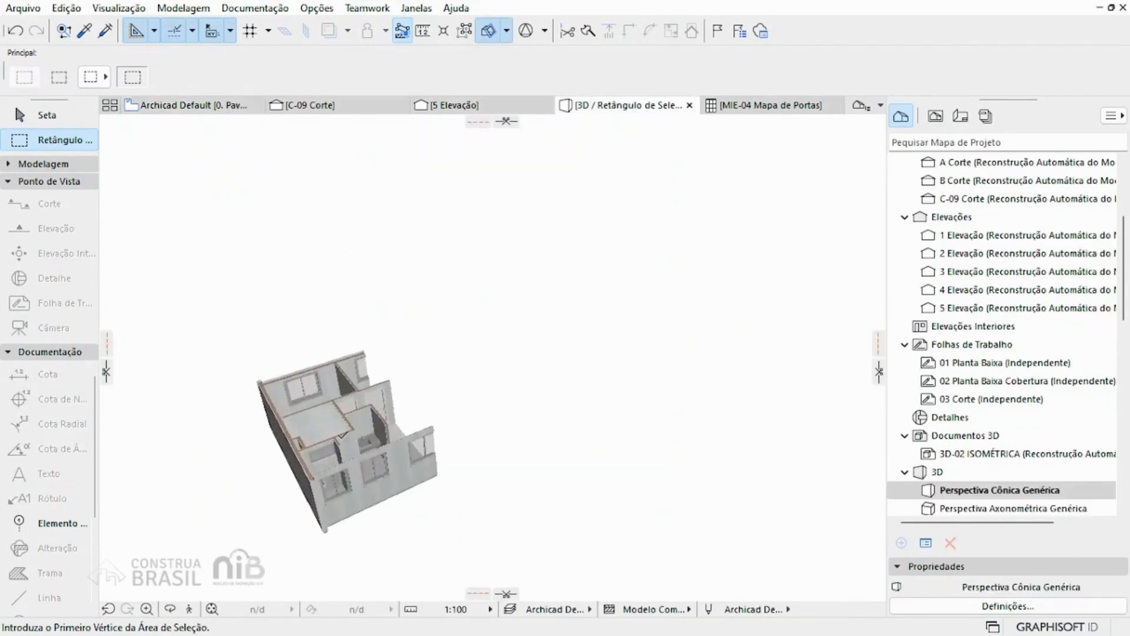
shift+middle_drag(365, 401, 608, 356)
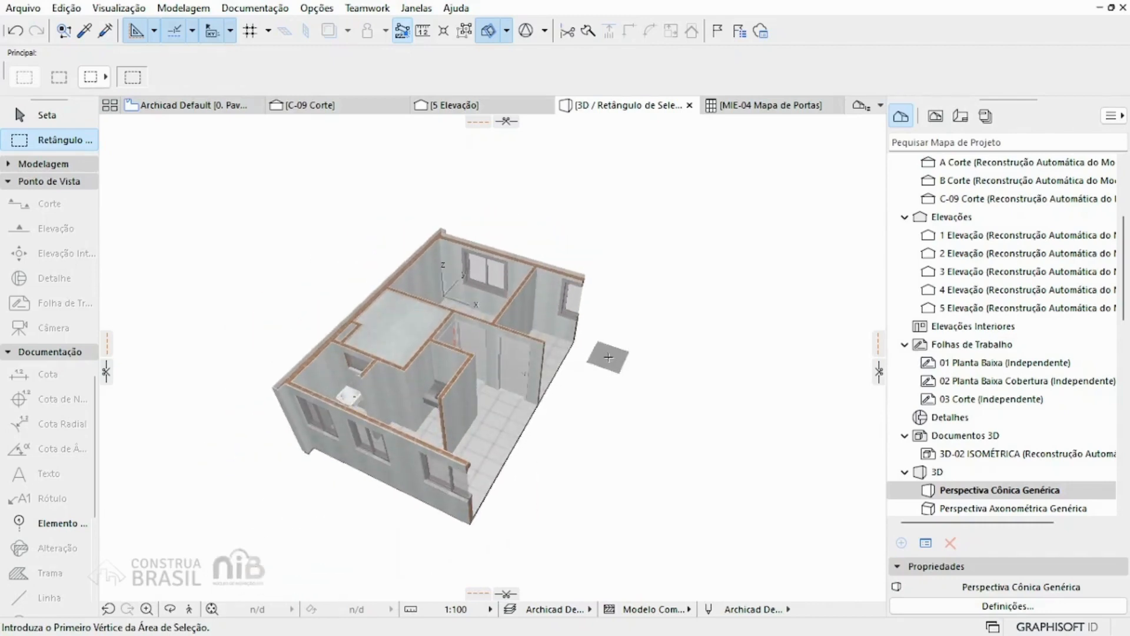
Step: Show the entire building in 3D again instead of only the marquee area
key(ctrl+F5)
scroll(610, 360, up, 5)
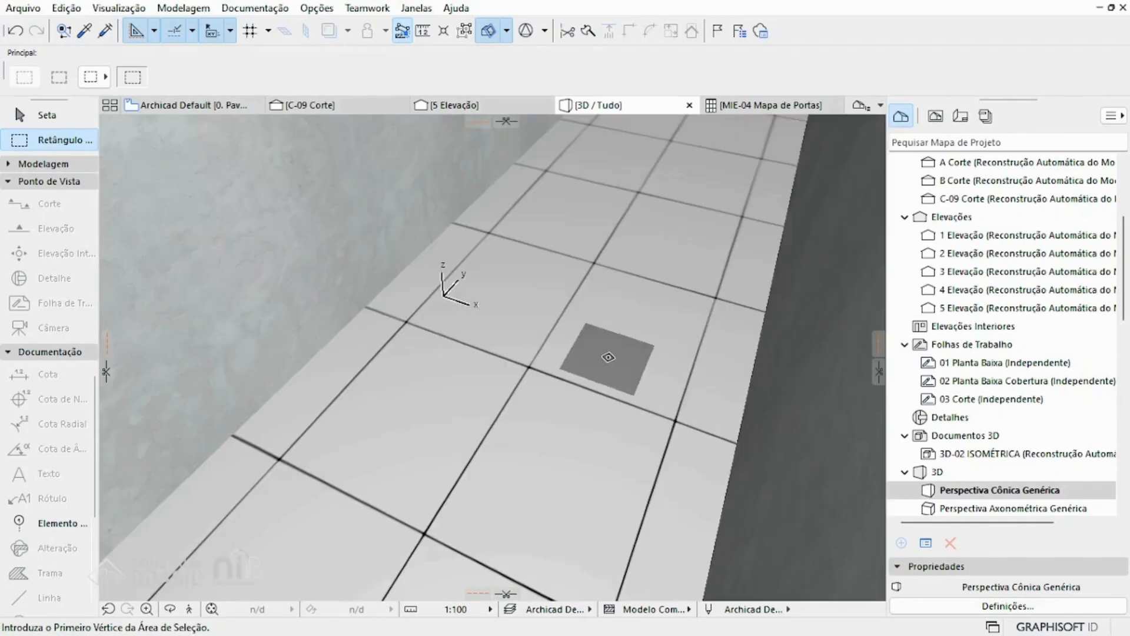
scroll(608, 357, down, 10)
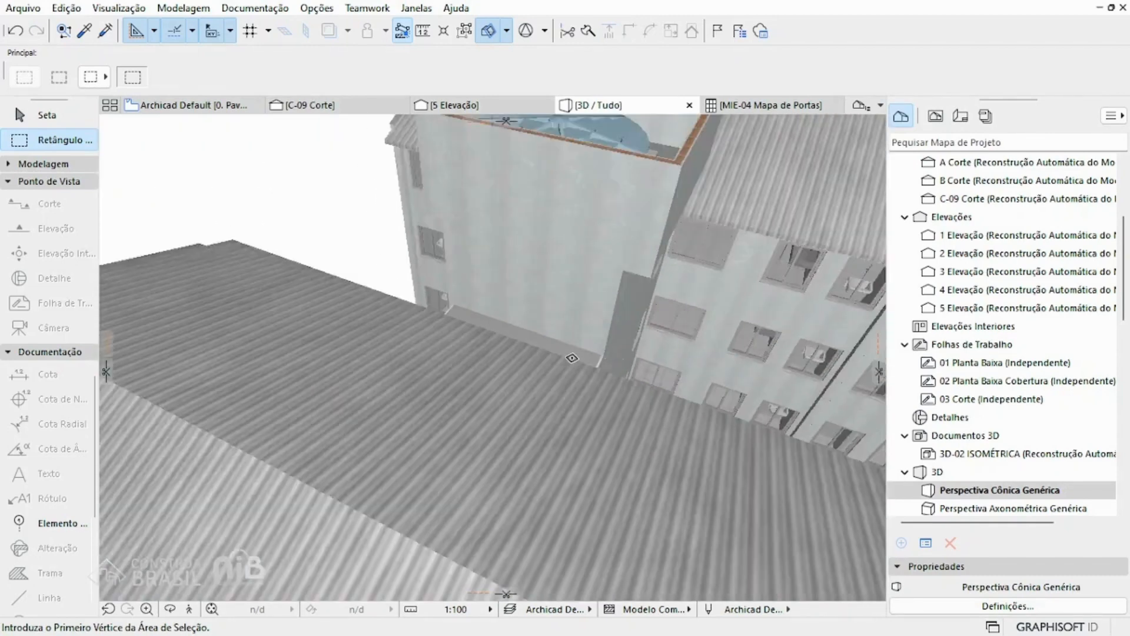
scroll(558, 340, down, 2)
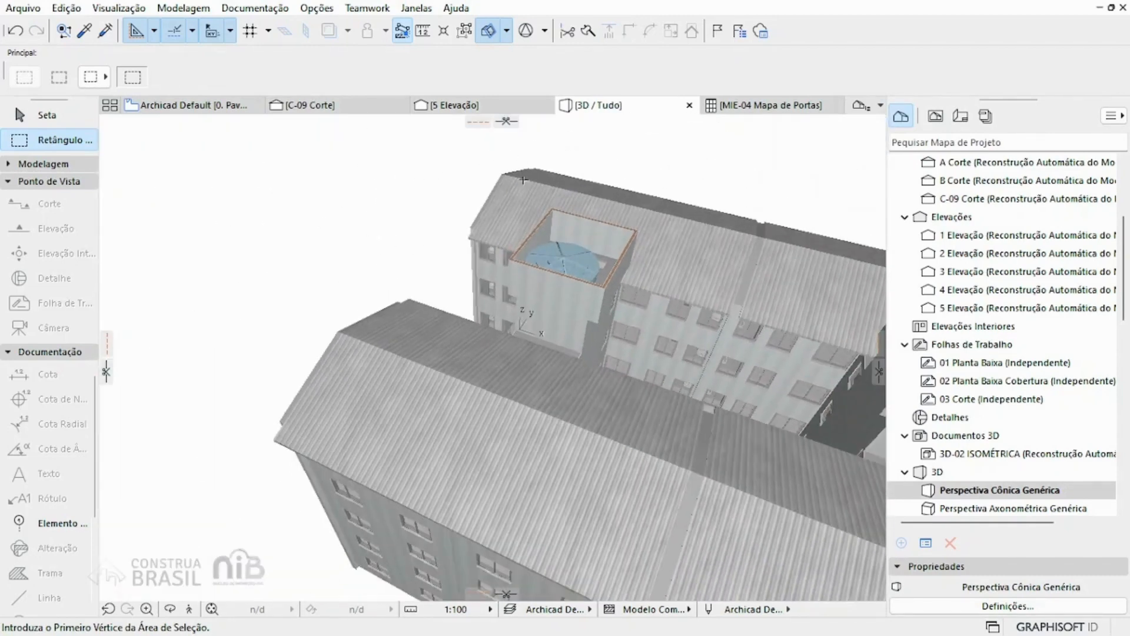
Step: Return to the Pavimento Térreo plan and switch the apartment's marquee to the thick type that covers all storeys
click(163, 109)
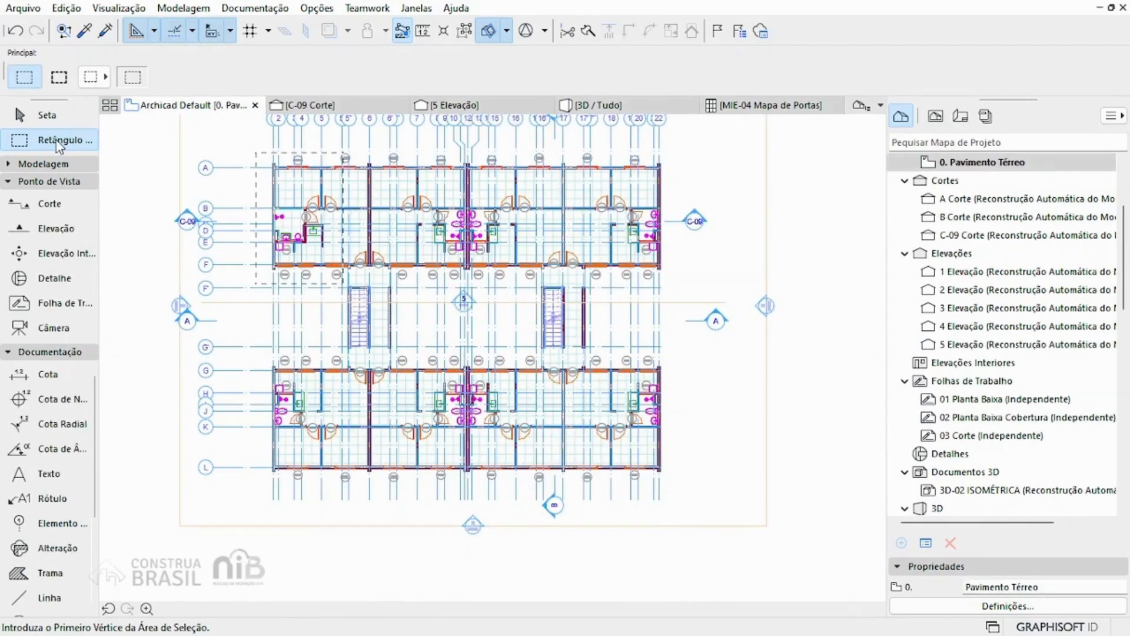
click(59, 77)
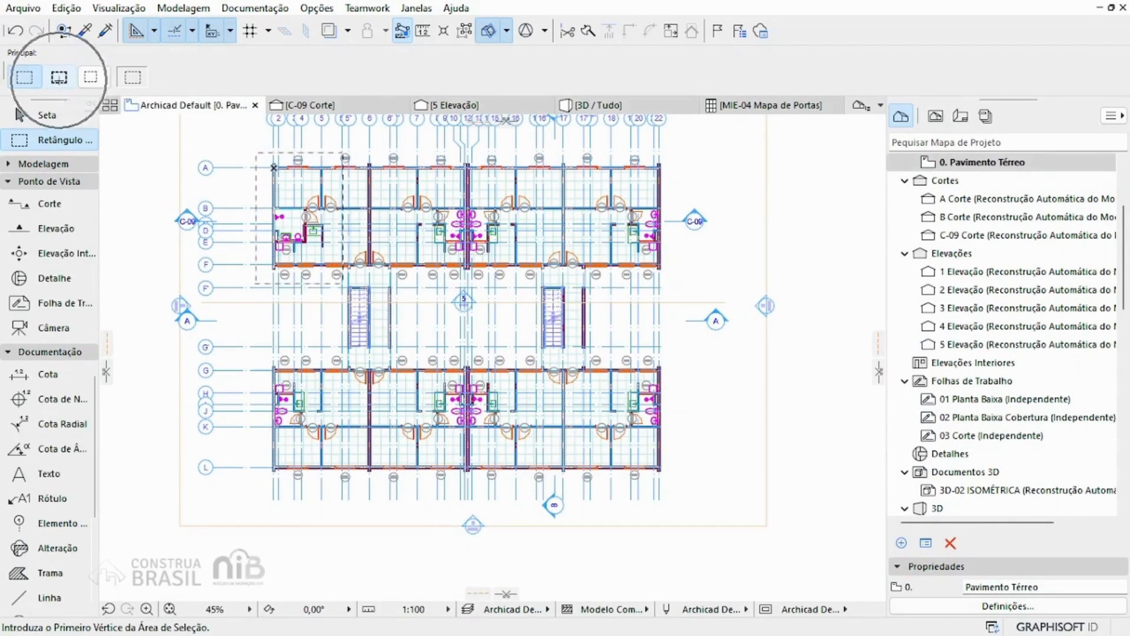
click(59, 77)
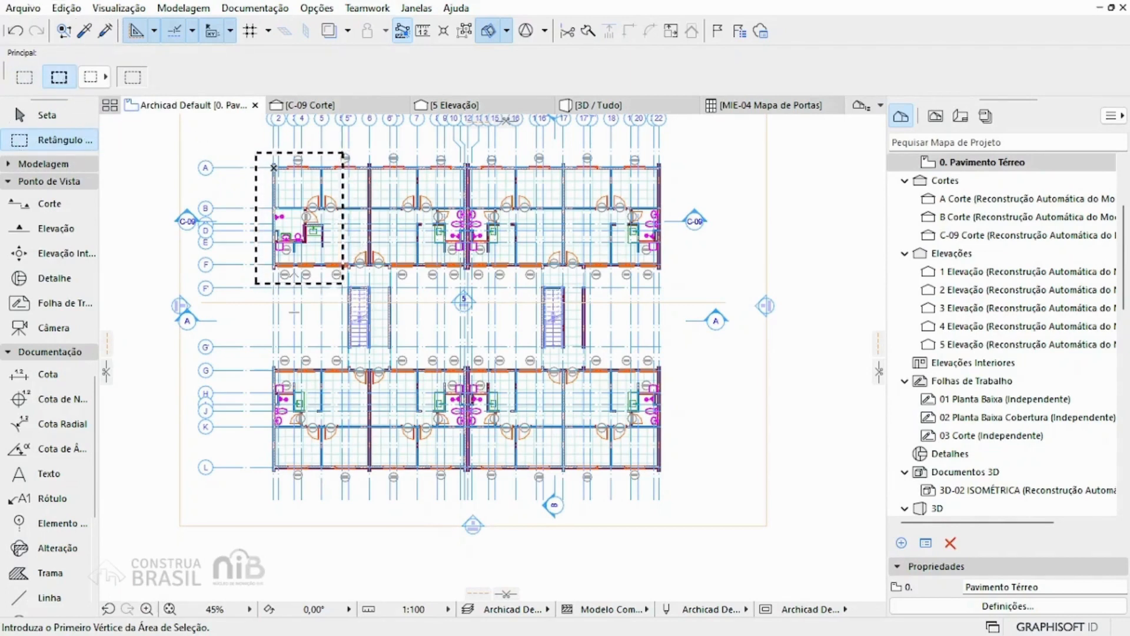
Step: Show the all-storey marquee area in 3D and orbit to view the cut rooms on every floor
key(F5)
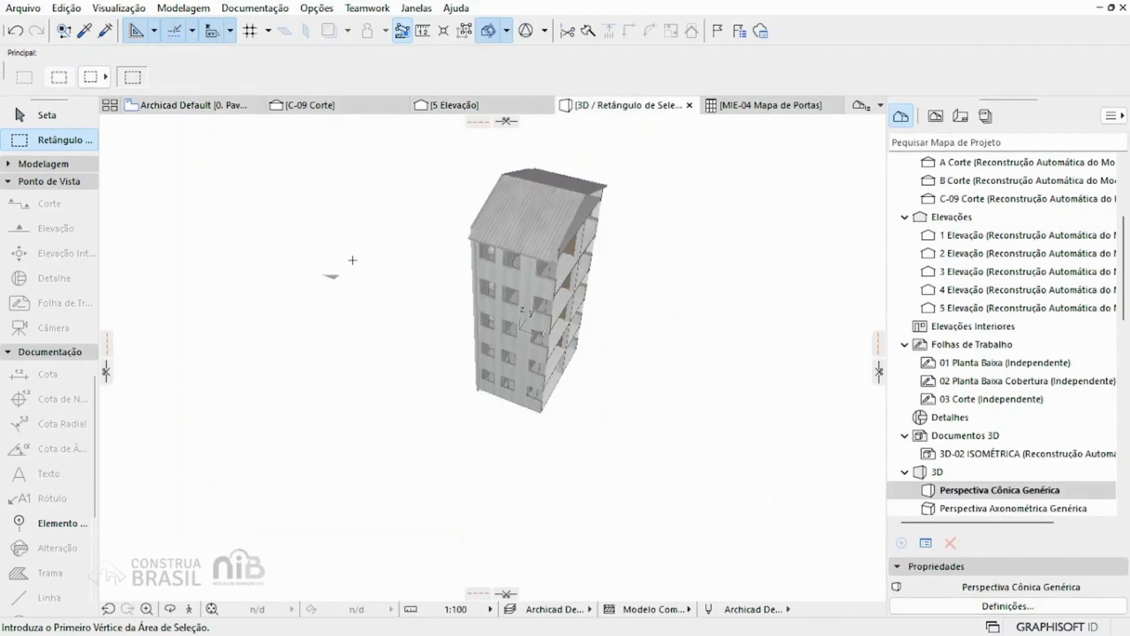
shift+middle_drag(579, 265, 300, 220)
scroll(589, 293, up, 2)
shift+middle_drag(590, 293, 705, 272)
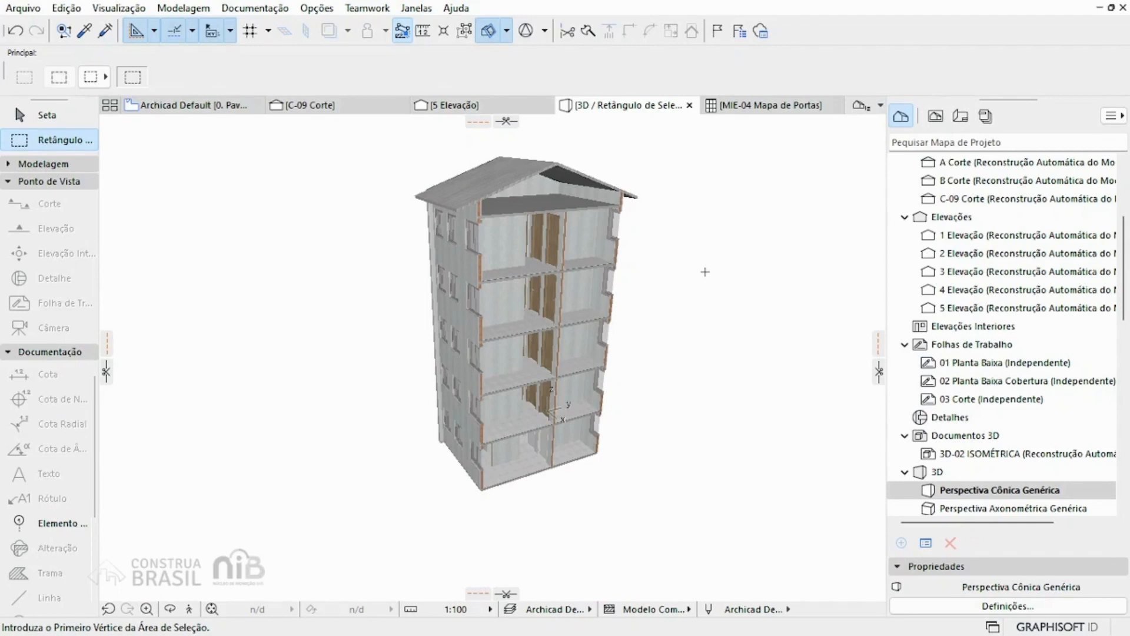
shift+middle_drag(705, 271, 675, 306)
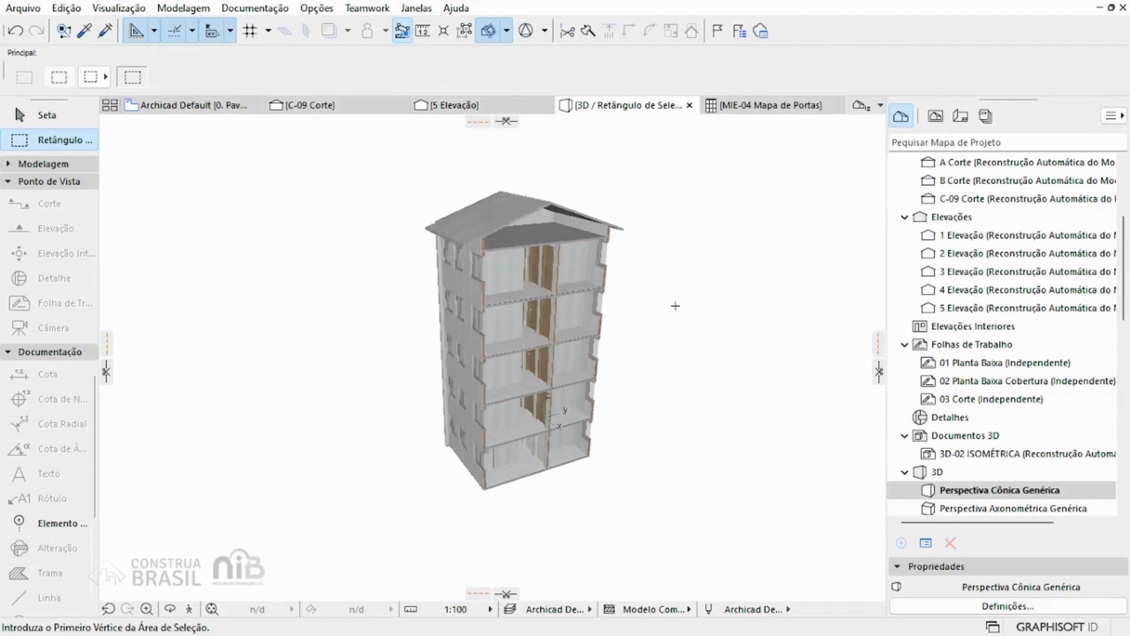
Step: Restore the complete building in the 3D view after inspecting the all-storey marquee area
key(ctrl+F5)
scroll(463, 299, down, 1)
scroll(462, 299, down, 5)
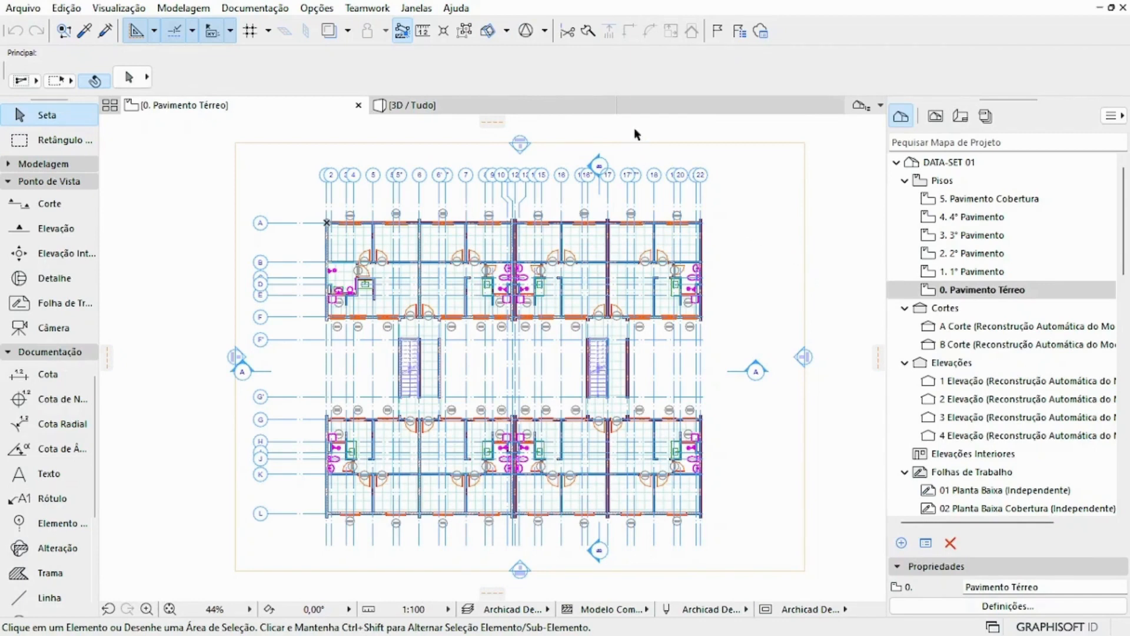
Step: Open the Segurança e Integridade dos Dados work environment settings, examine the recovery-saving, undo-limit and backup options, and close the dialog
click(328, 9)
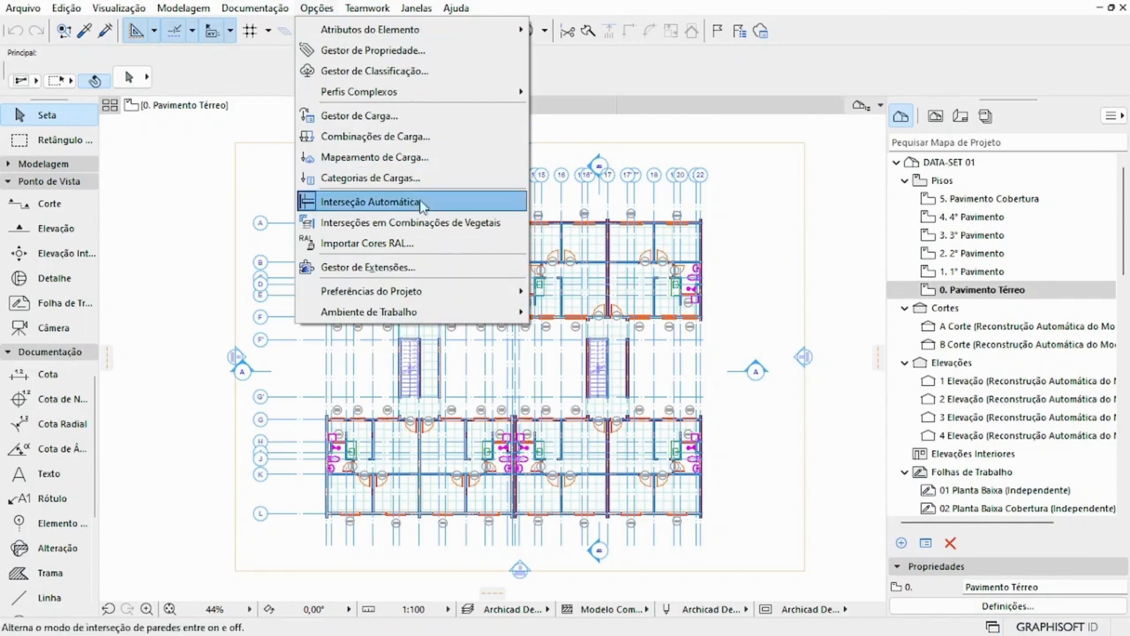
mouse_move(457, 303)
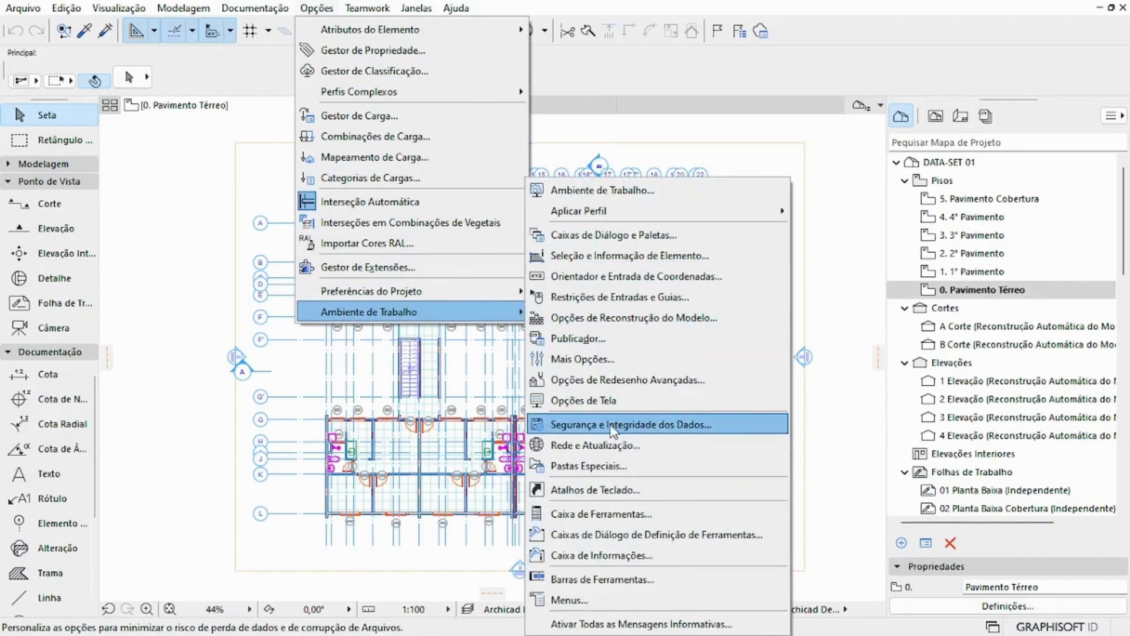
click(653, 430)
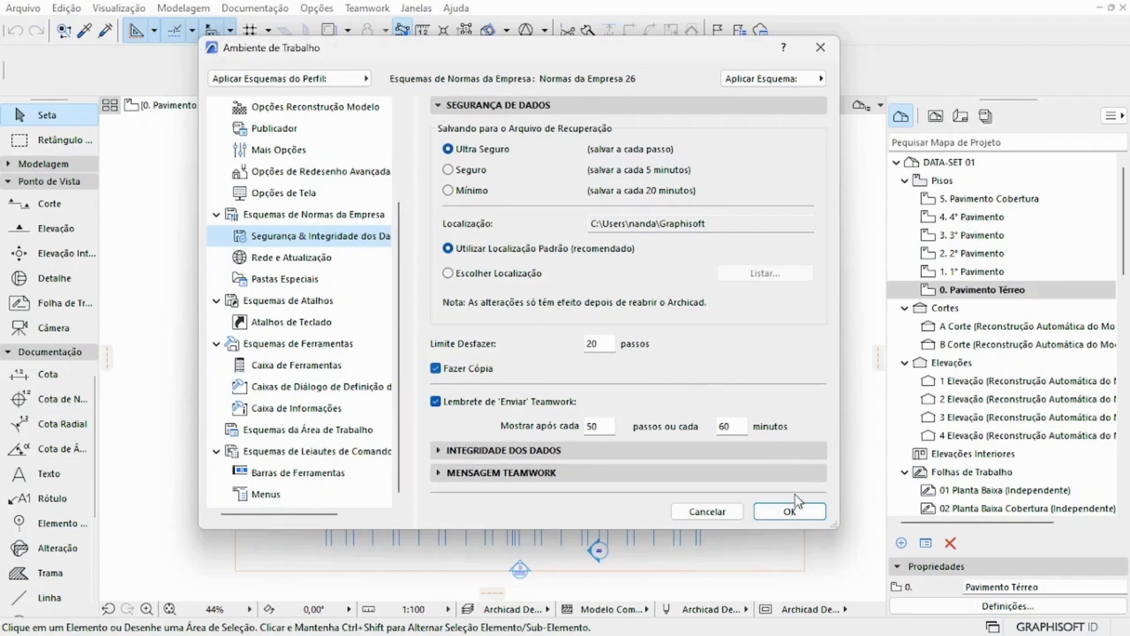
click(790, 512)
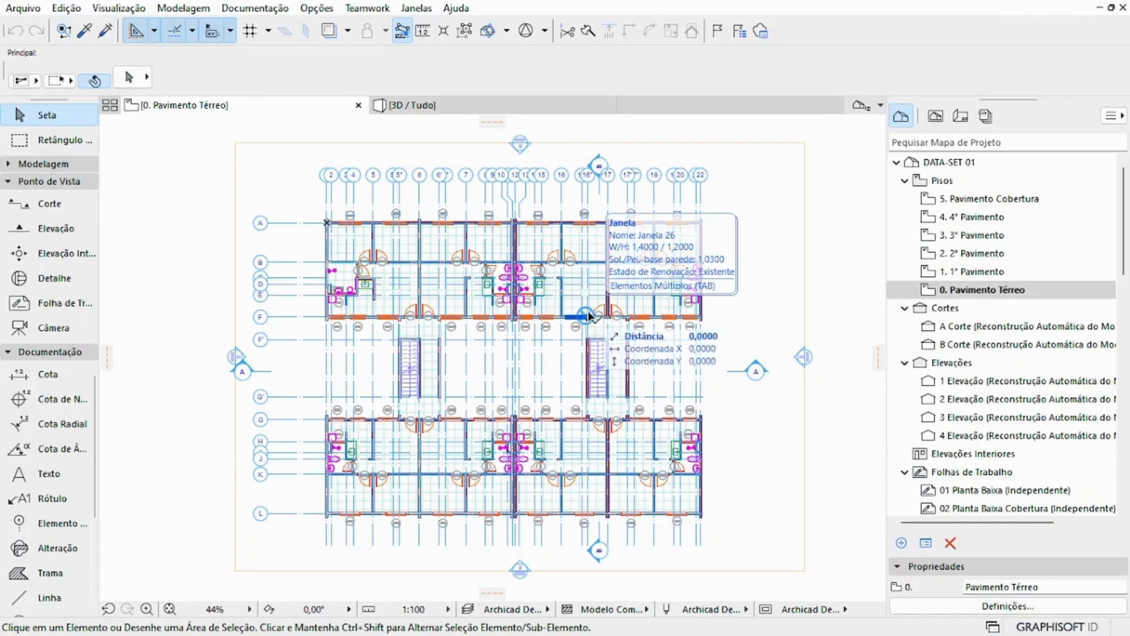
Step: Open Salvar Como for the project, examine the available file formats such as PLN, PLA, DWG and IFC, and cancel without saving
click(33, 6)
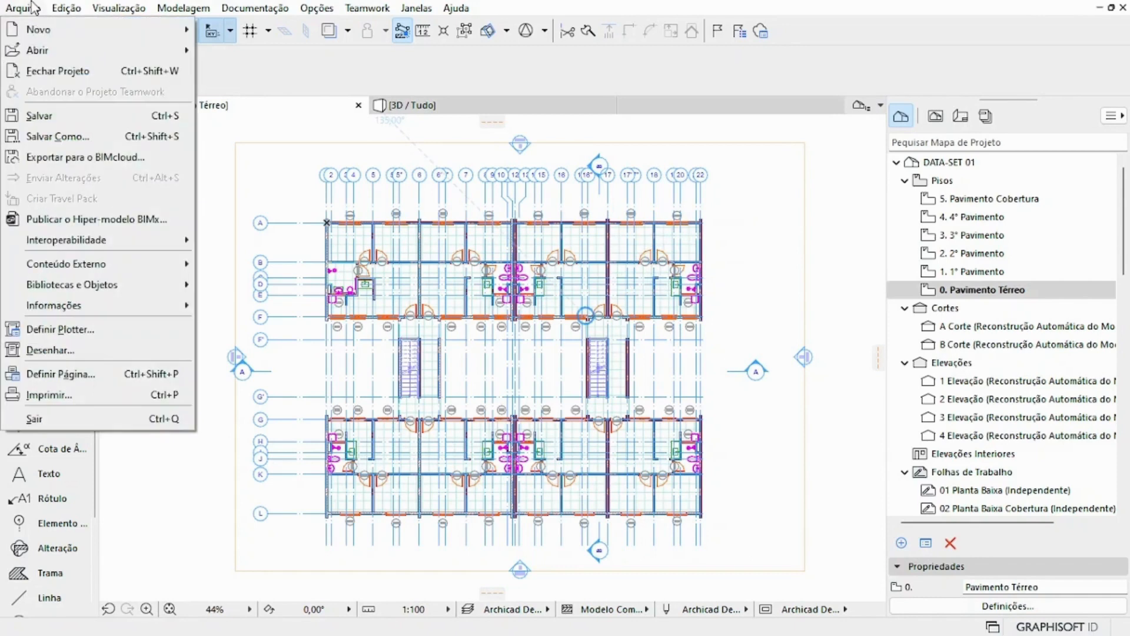
click(109, 140)
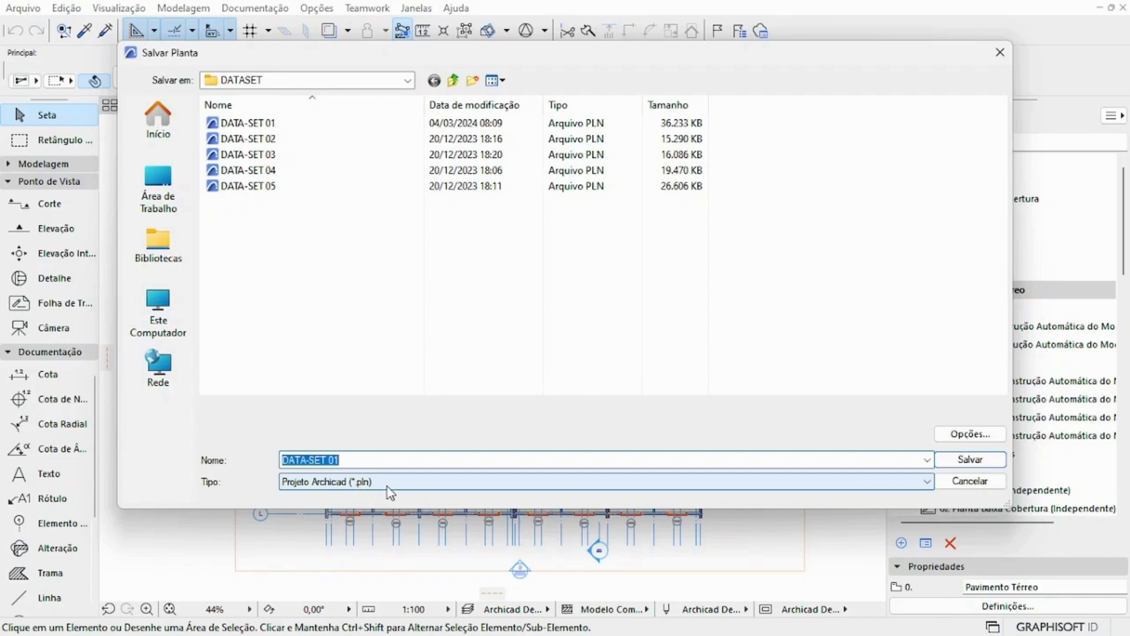
click(421, 489)
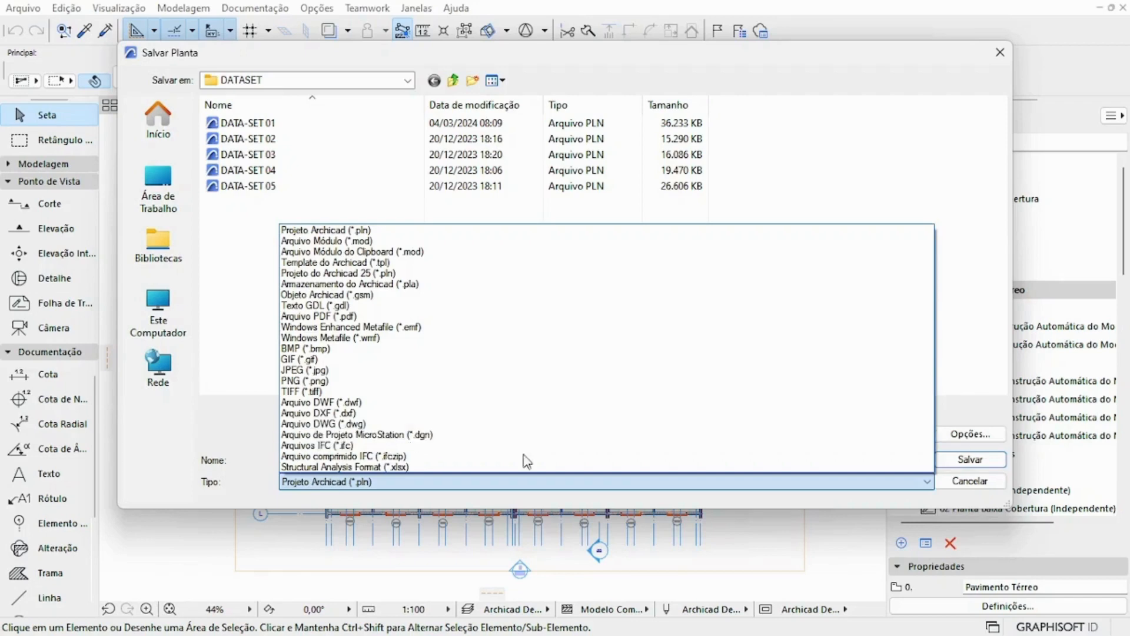
click(980, 482)
click(979, 482)
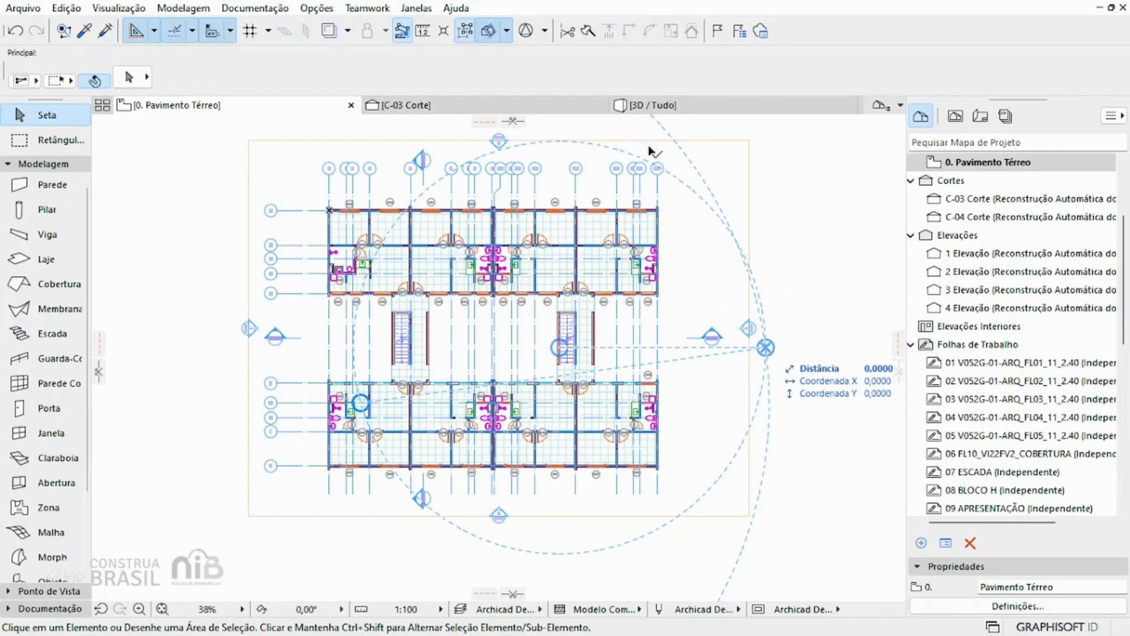
Step: Select the toilet in the bathroom just west of the central party wall on the Pavimento Térreo plan and open its object settings
scroll(474, 244, up, 5)
scroll(537, 284, up, 4)
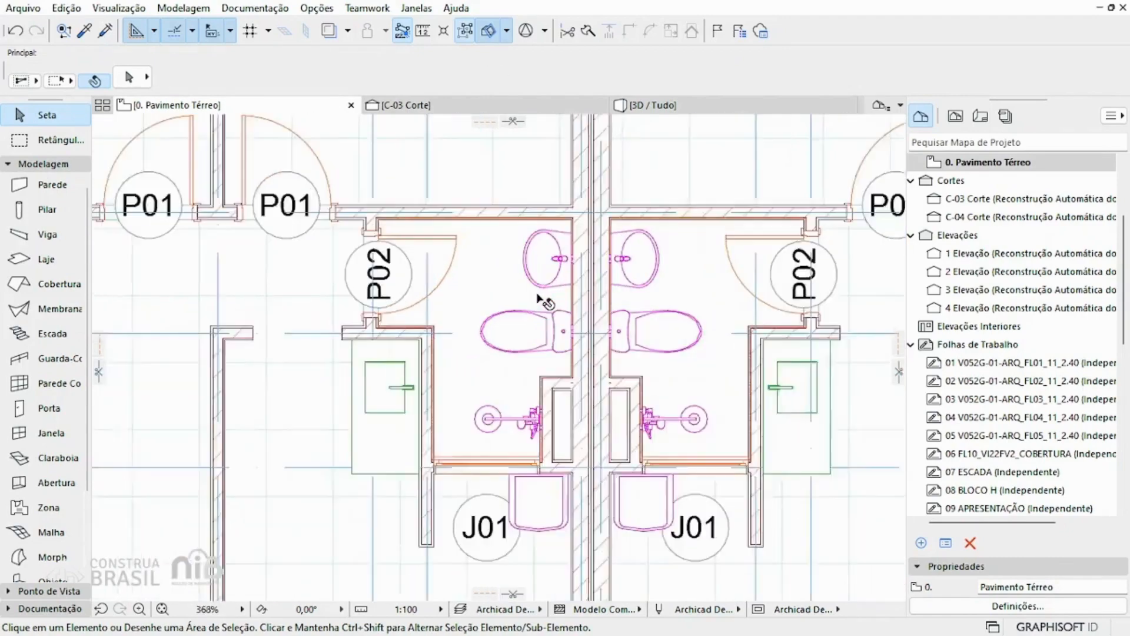
click(575, 346)
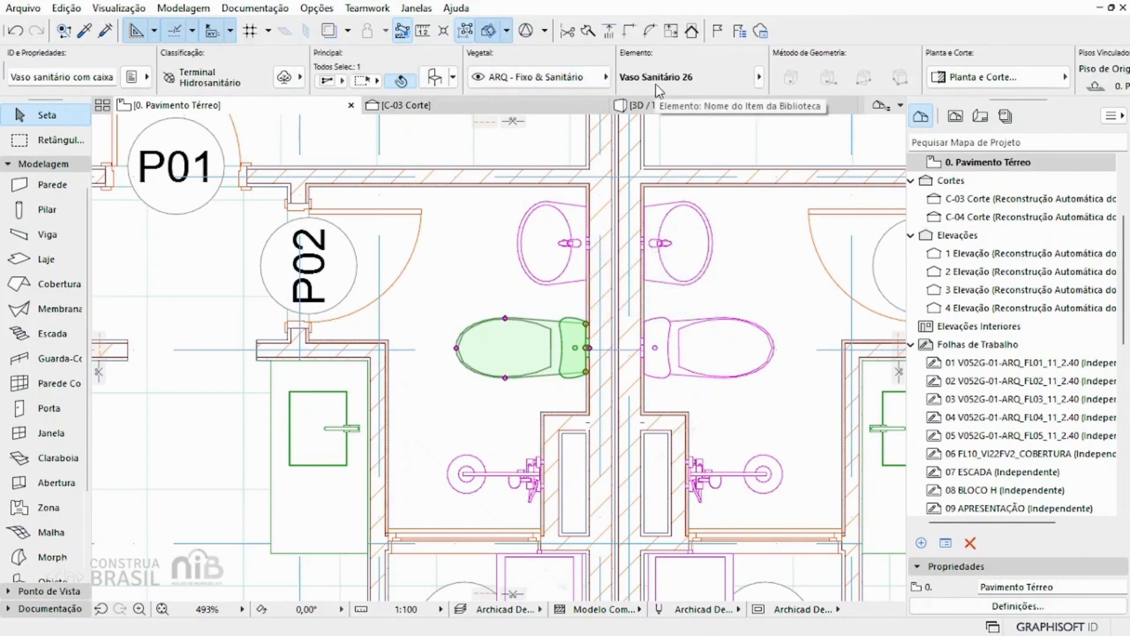
click(434, 75)
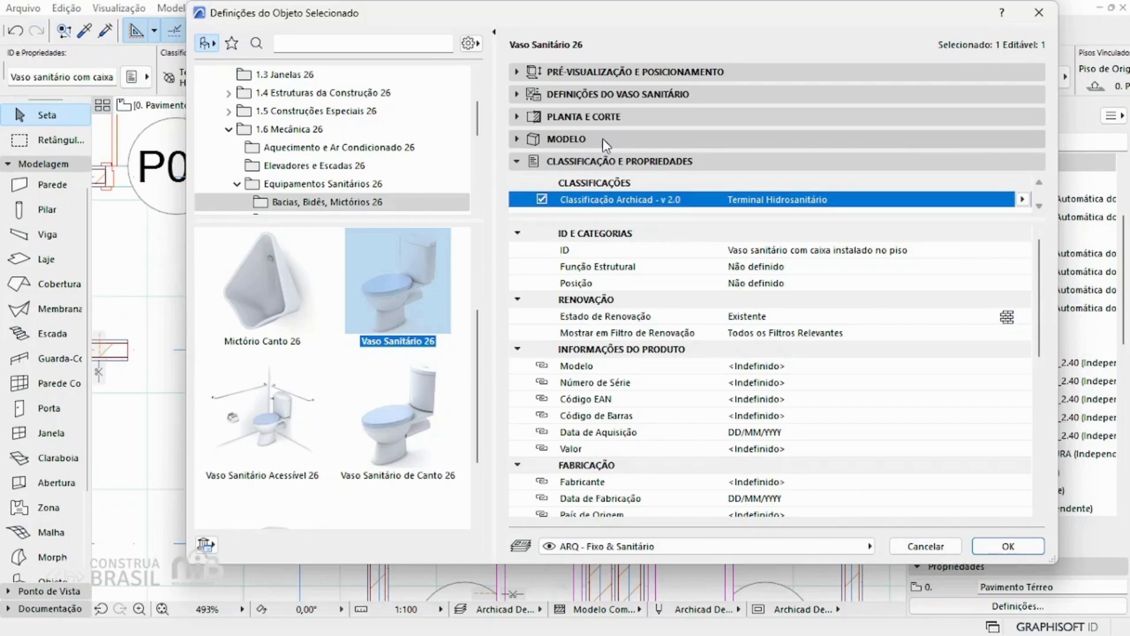
Step: Examine the toilet's Pré-visualização e Posicionamento settings, including elevation, origin storey, dimensions and rotation, and try the plan, elevation and 3D previews
click(600, 73)
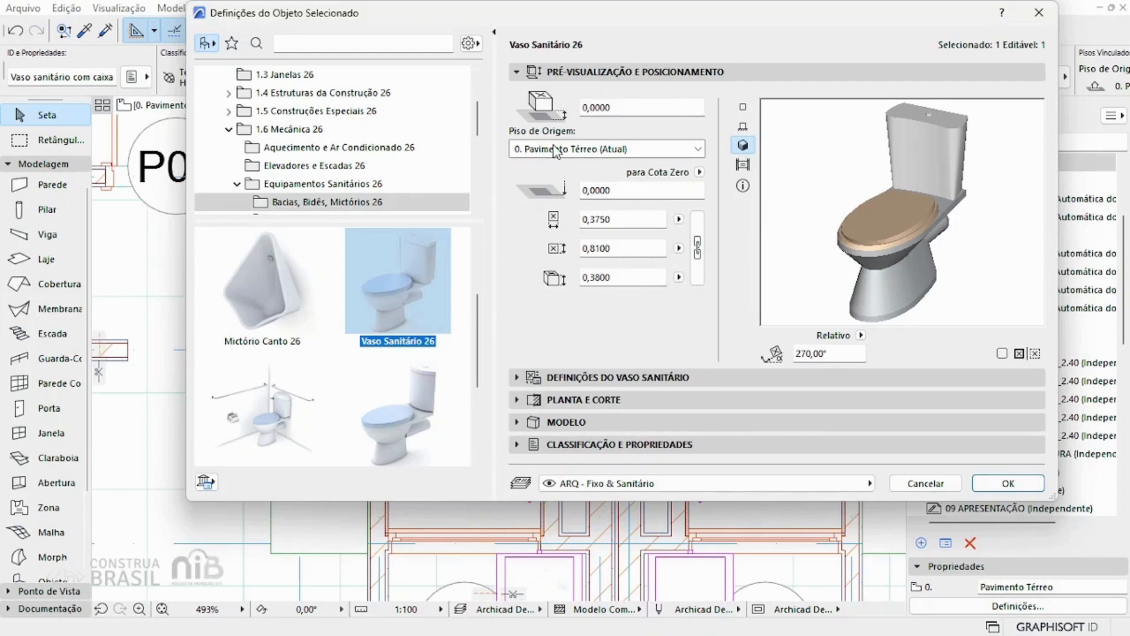
drag(580, 12, 714, 42)
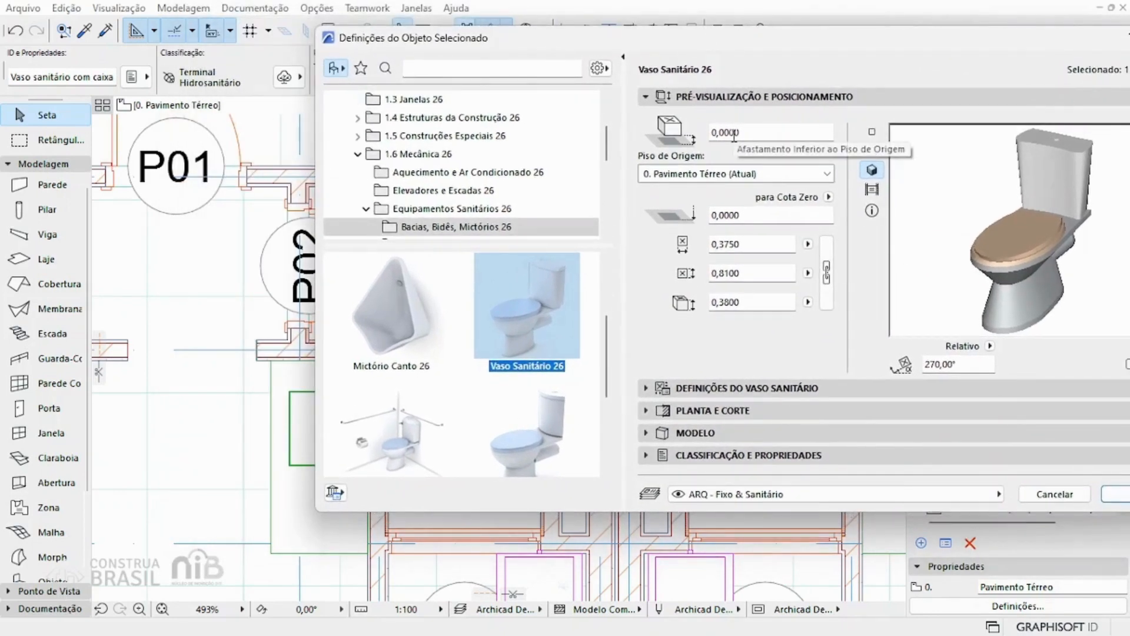
drag(743, 47, 675, 41)
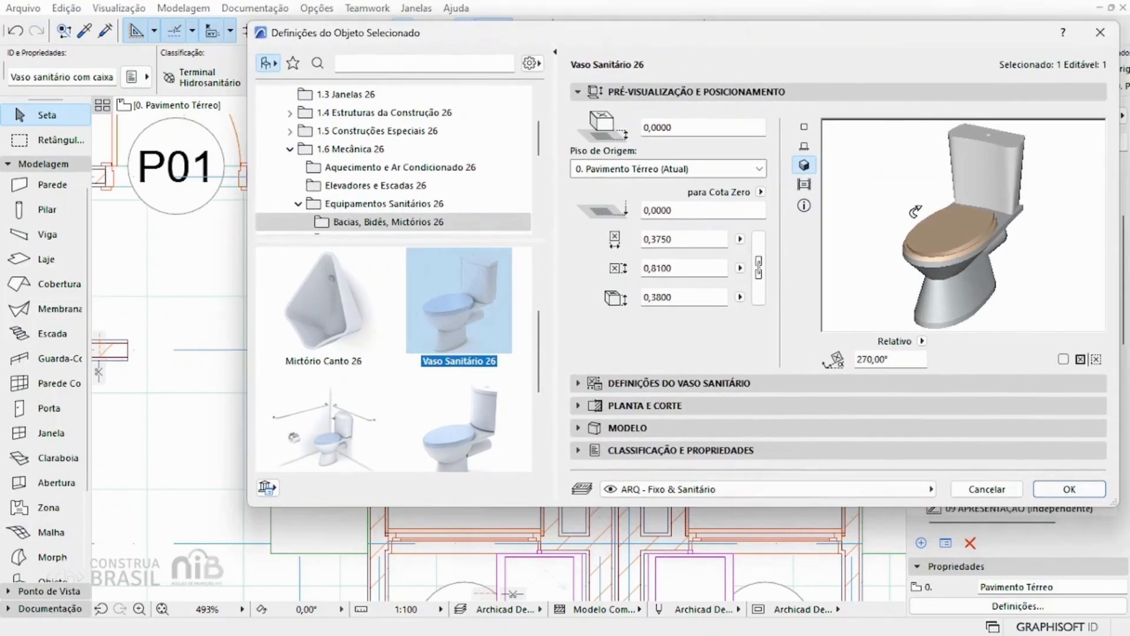
click(804, 127)
click(804, 146)
click(804, 165)
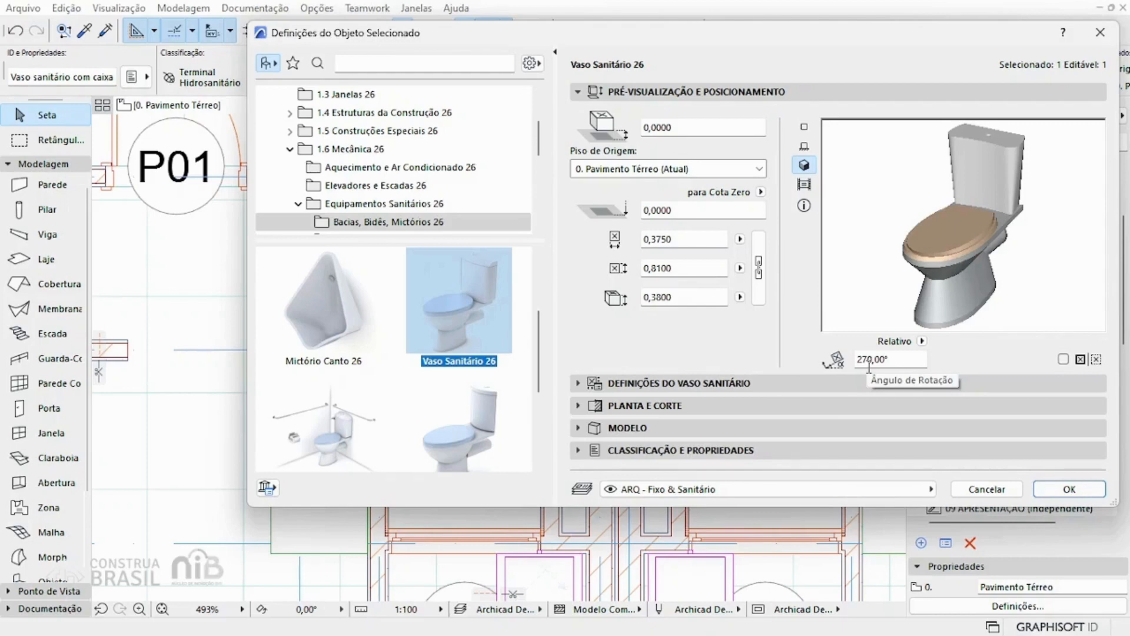
Step: Open the Vaso Sanitário, Descarga page in the toilet's Definições do Vaso Sanitário settings
click(619, 382)
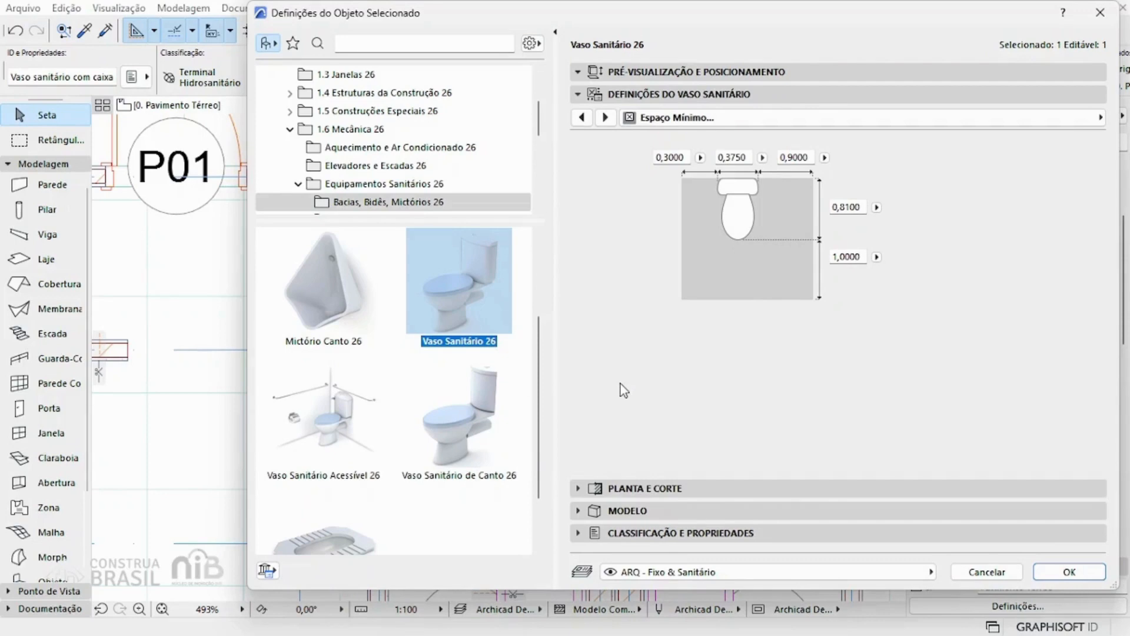
click(1100, 118)
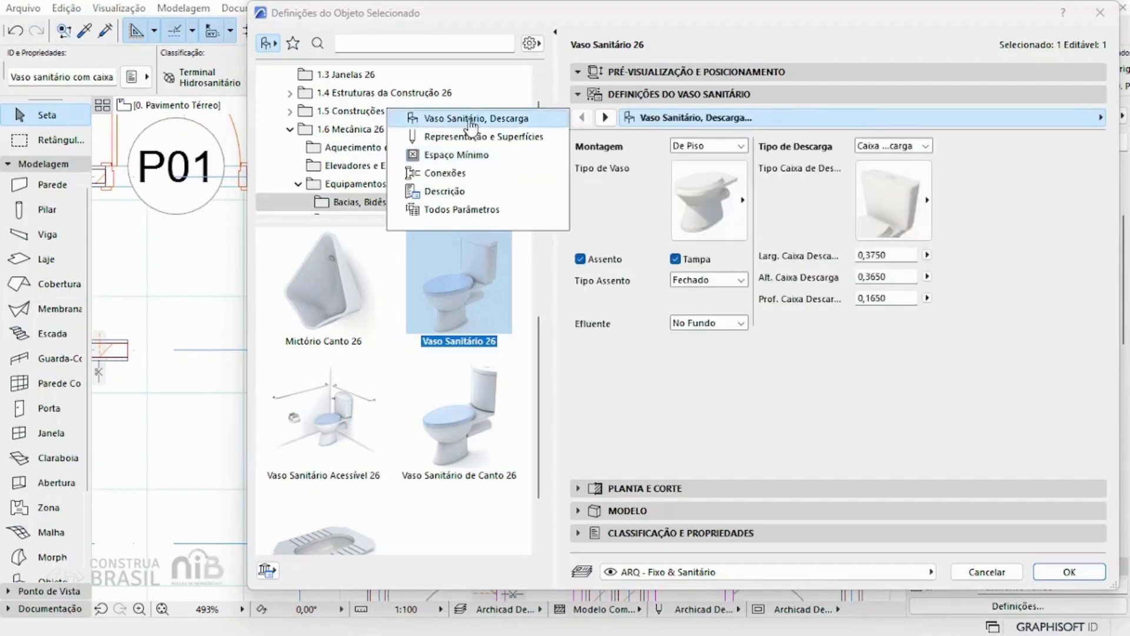
click(471, 120)
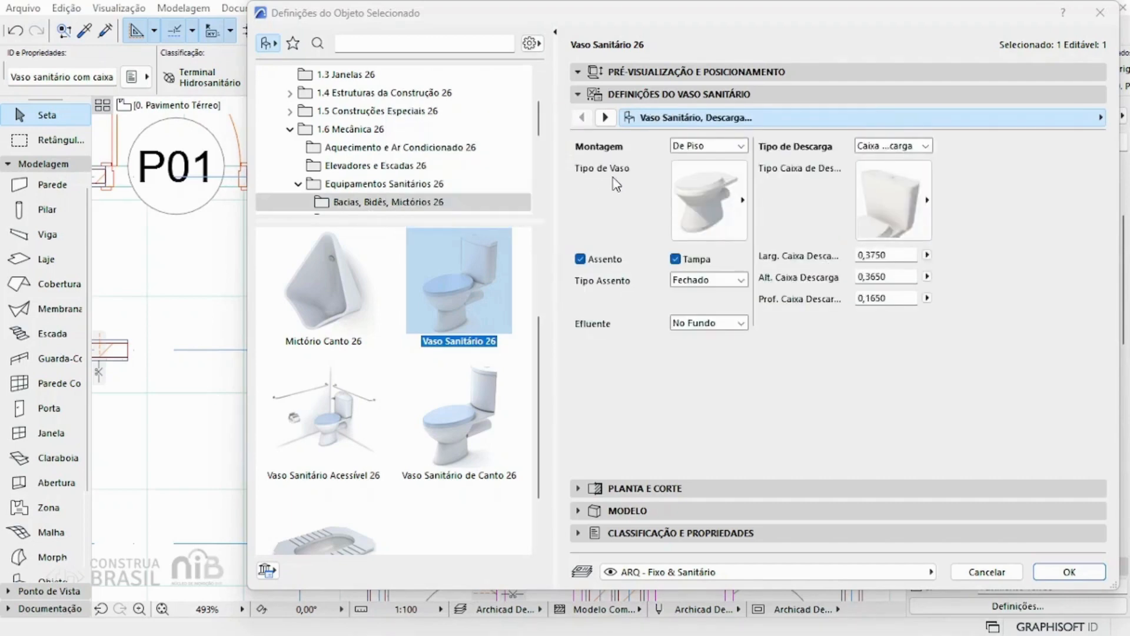
Step: Try the Suspenso mounting for the toilet, browse its bowl types, and restore Montagem to De Piso
click(716, 147)
click(712, 170)
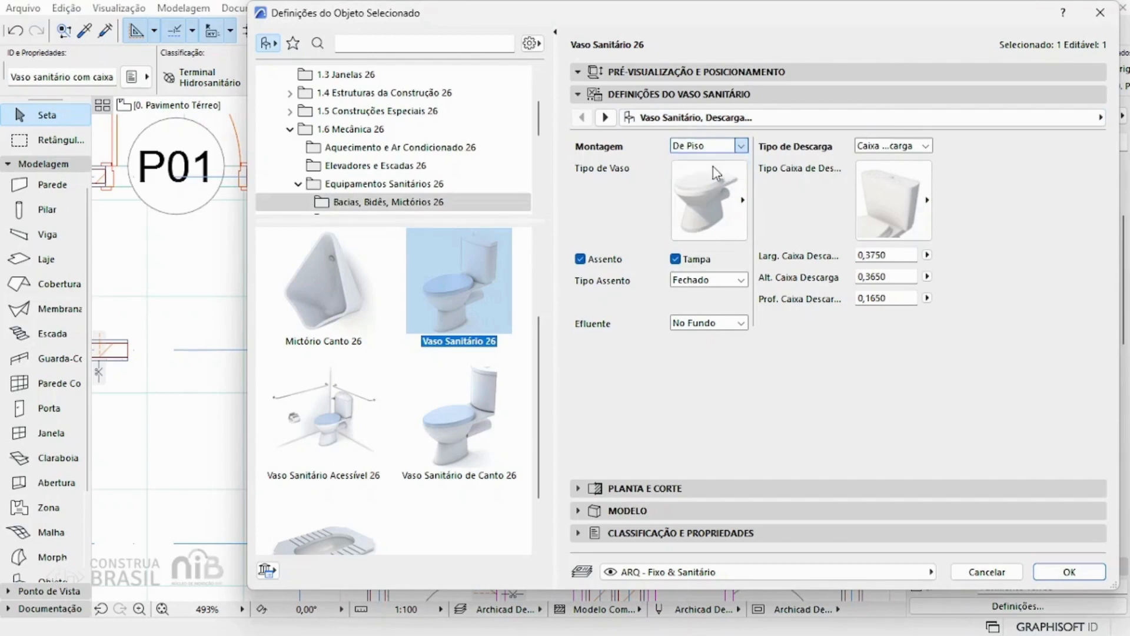
click(709, 197)
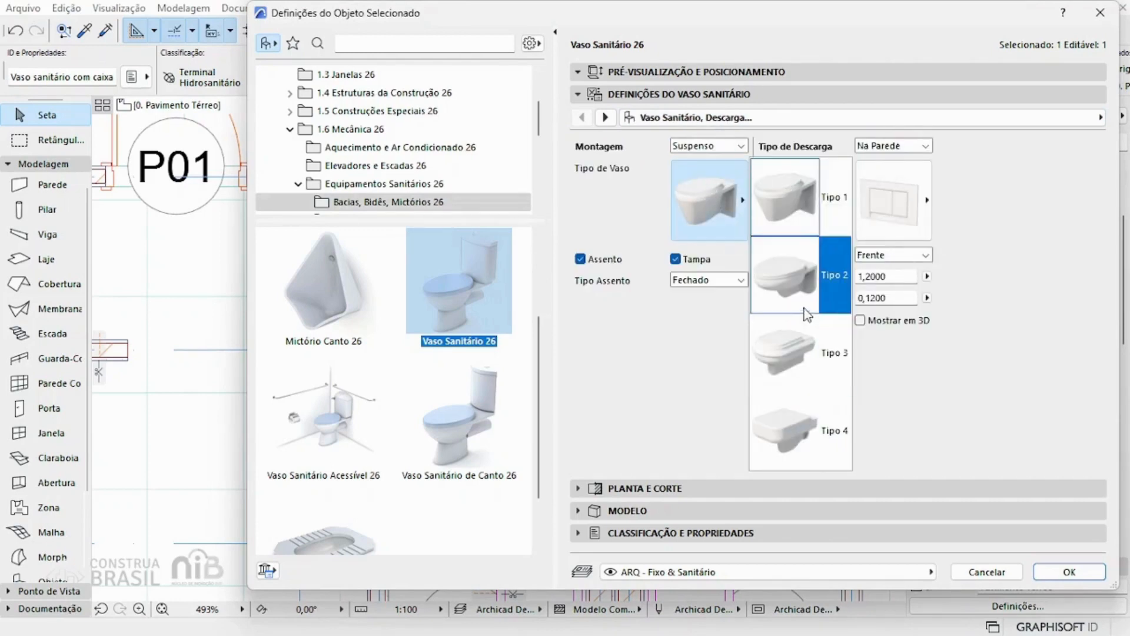
click(727, 147)
click(725, 146)
click(723, 159)
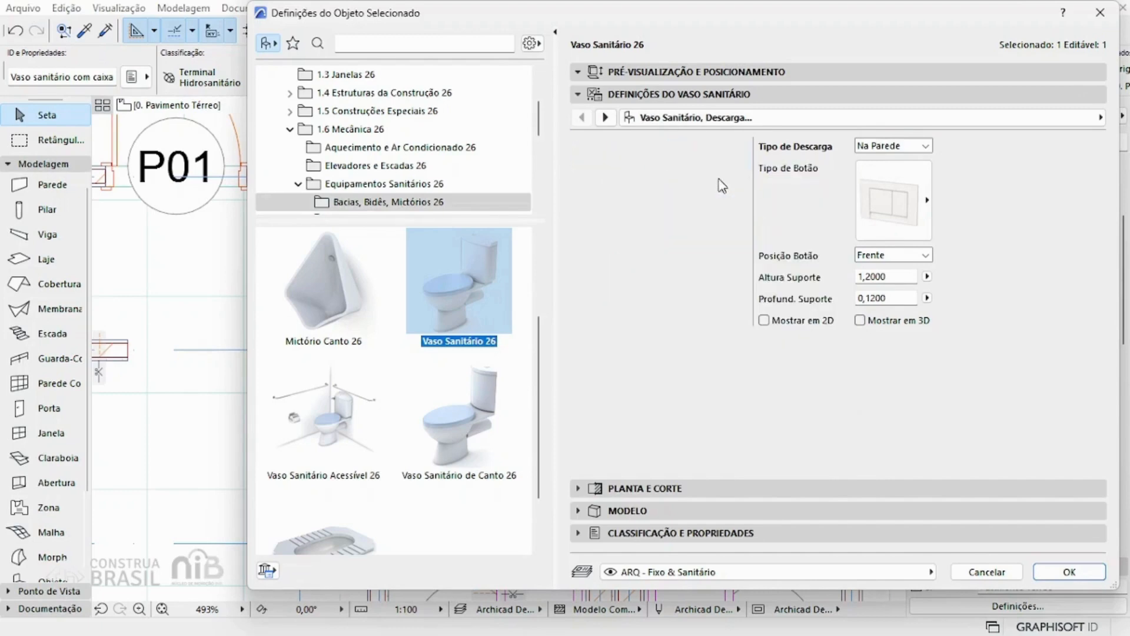
click(715, 186)
click(716, 186)
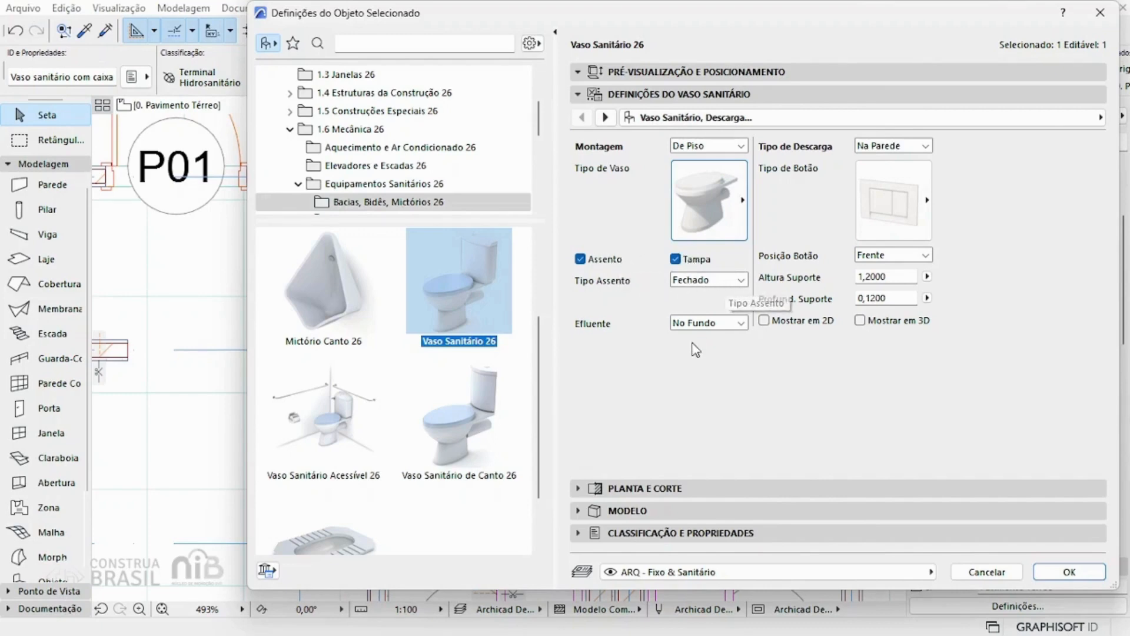
Step: Choose No Fundo for the toilet's Efluente, set Tipo de Descarga to Caixa de Descarga, and browse the cistern types
click(705, 327)
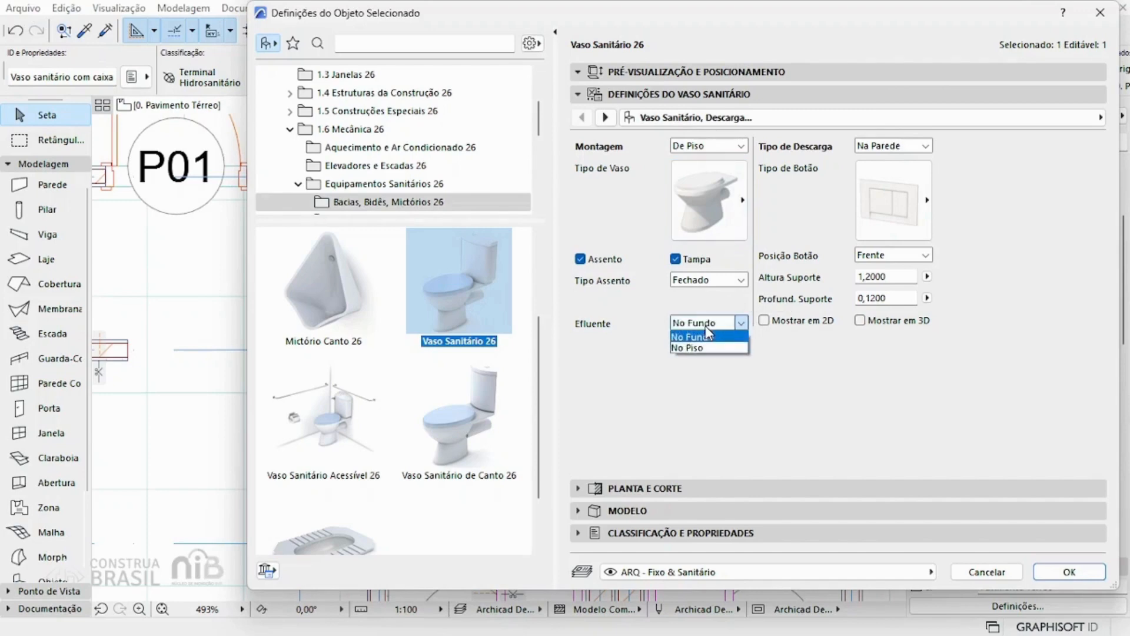
click(708, 336)
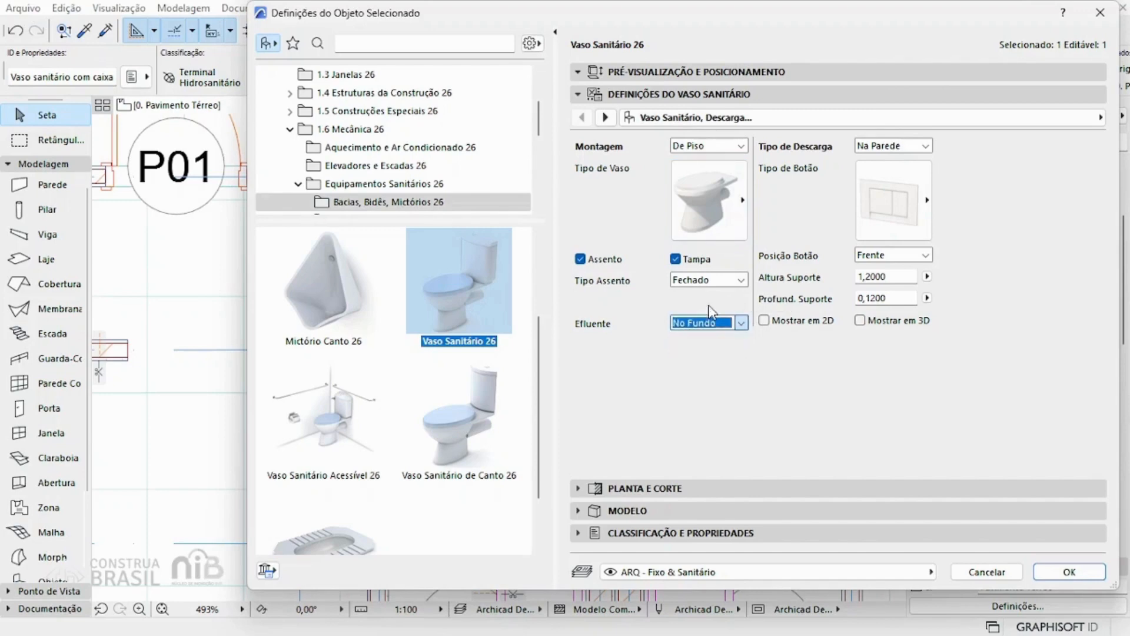
click(889, 150)
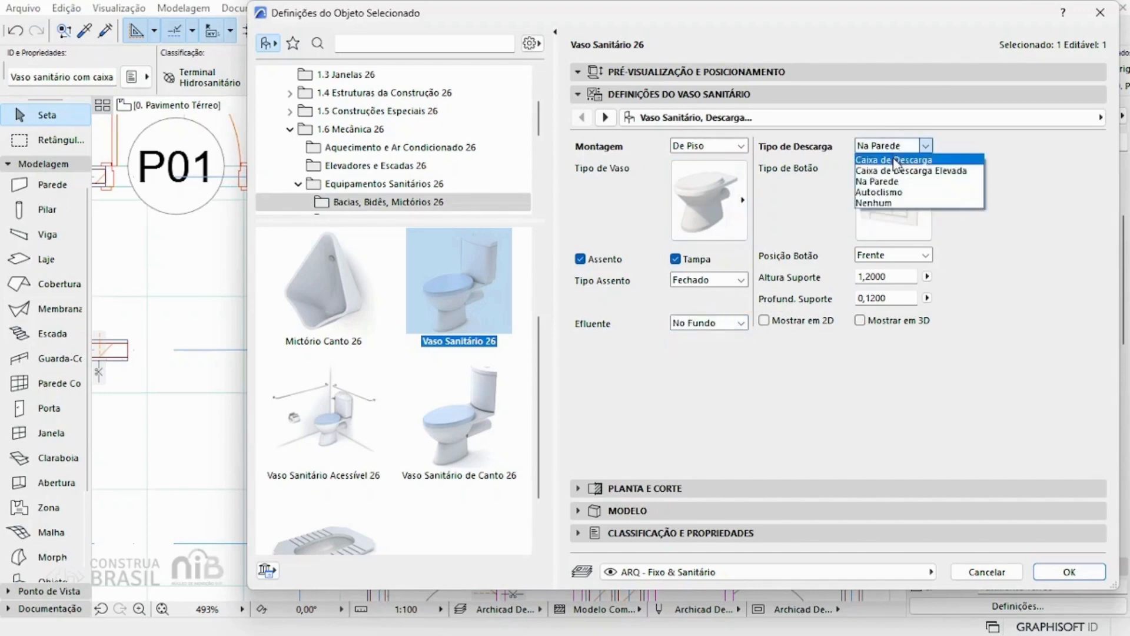
click(895, 160)
click(905, 184)
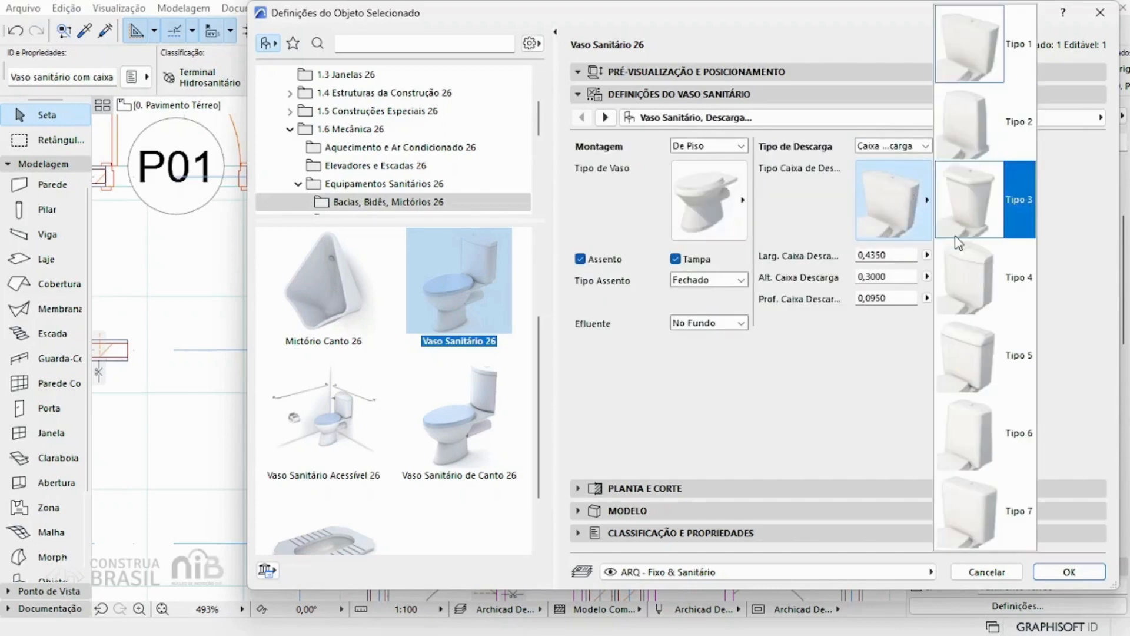
click(896, 339)
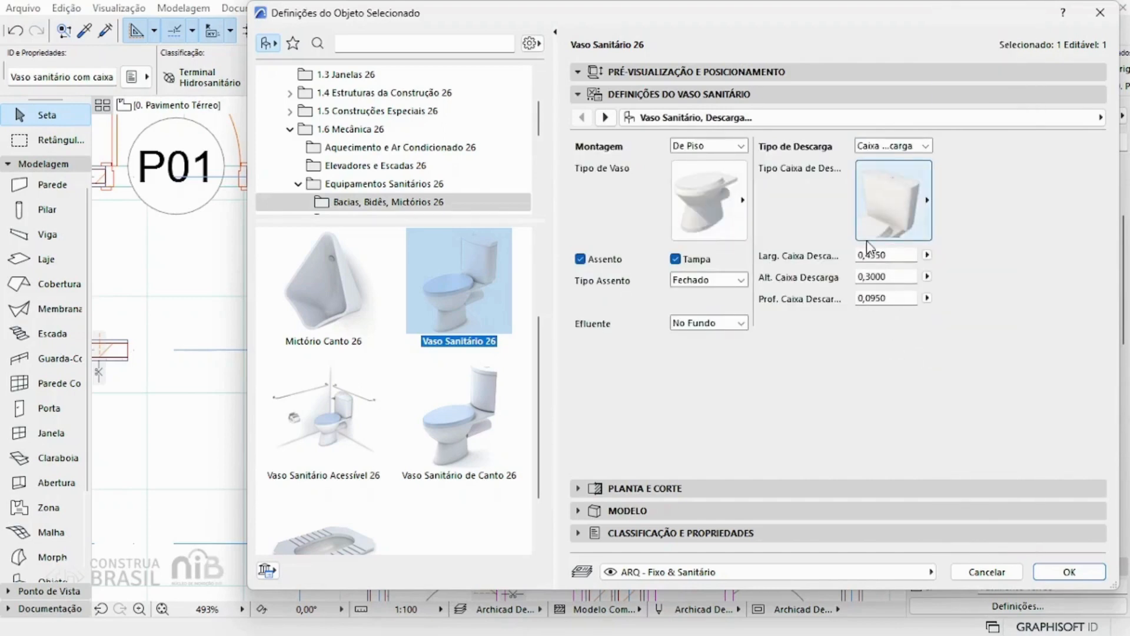
Step: Show the toilet's Representação e Superfícies page and examine the surface materials offered for the bowl, leaving the selection as is
click(1041, 121)
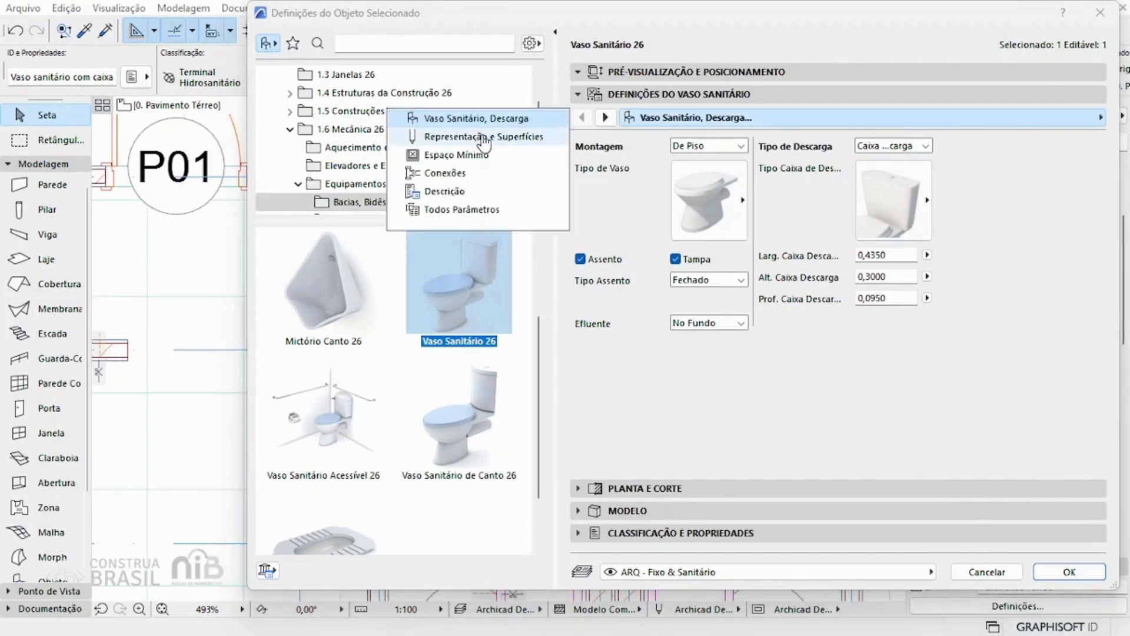
click(481, 140)
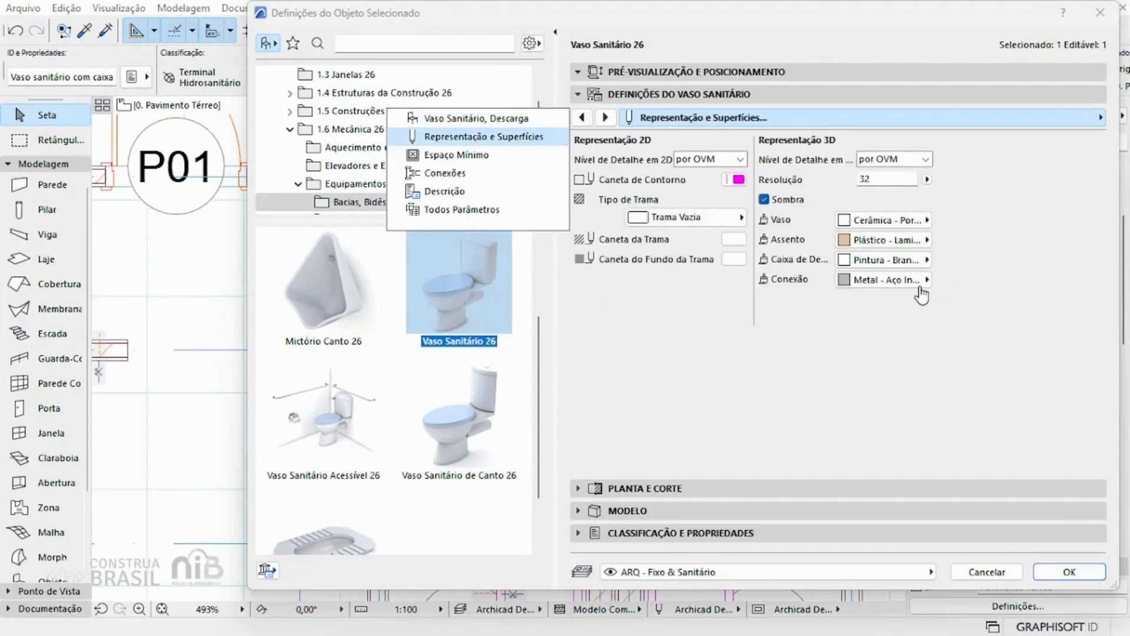
click(905, 220)
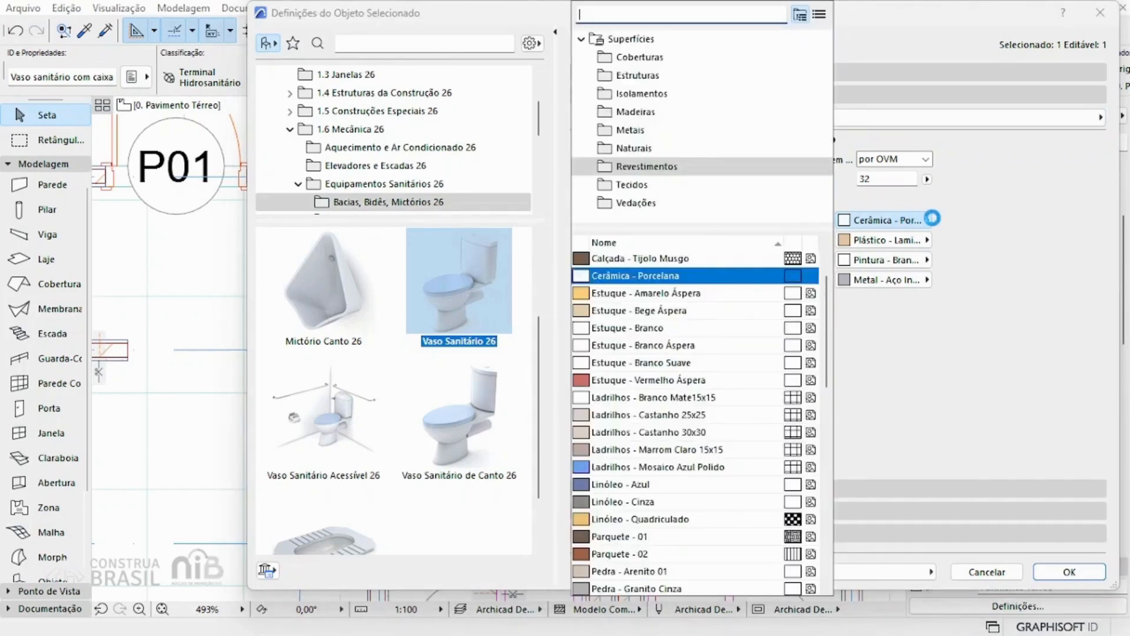
click(982, 243)
Step: Examine the toilet's Planta e Corte settings for storey display, symbol lines, pens and cut surfaces, enlarging the dialog to read them
click(674, 486)
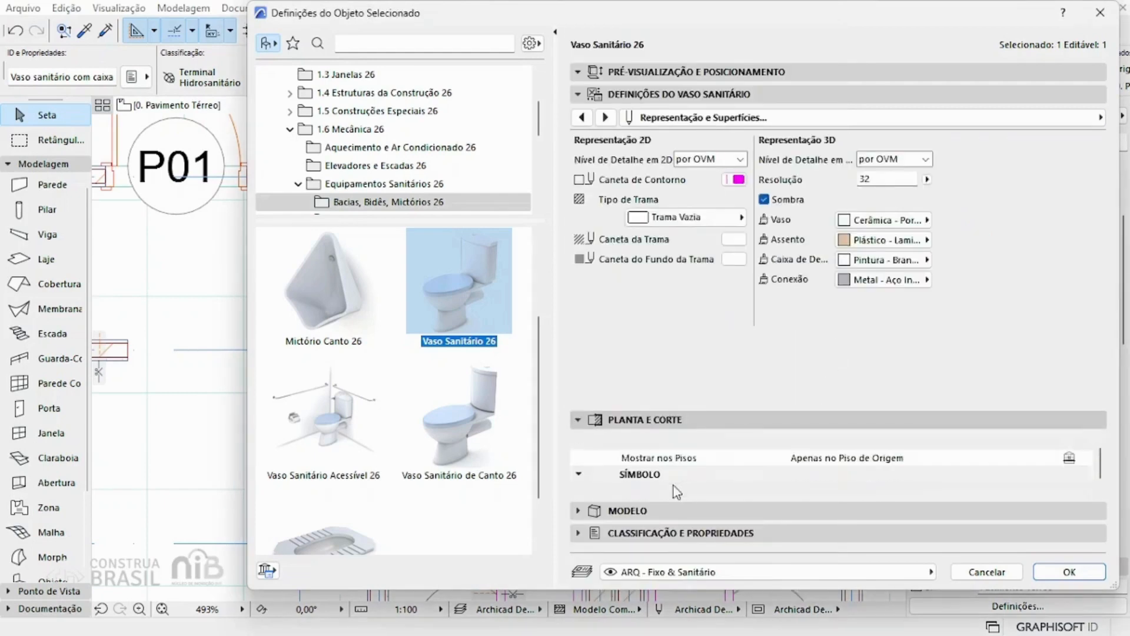
click(725, 95)
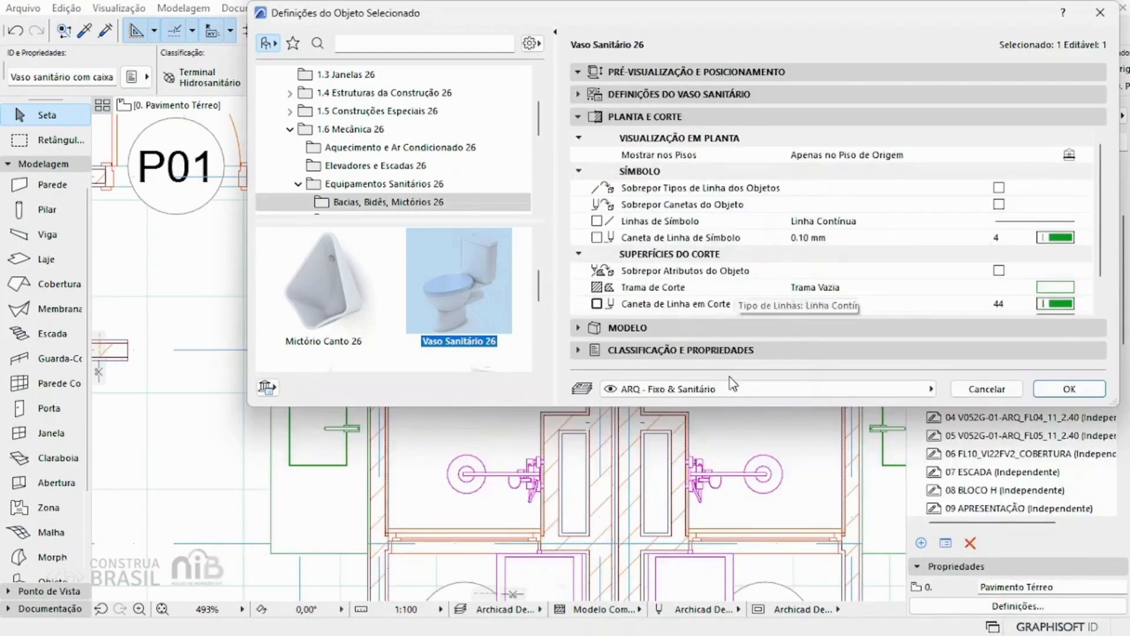
drag(730, 406, 715, 509)
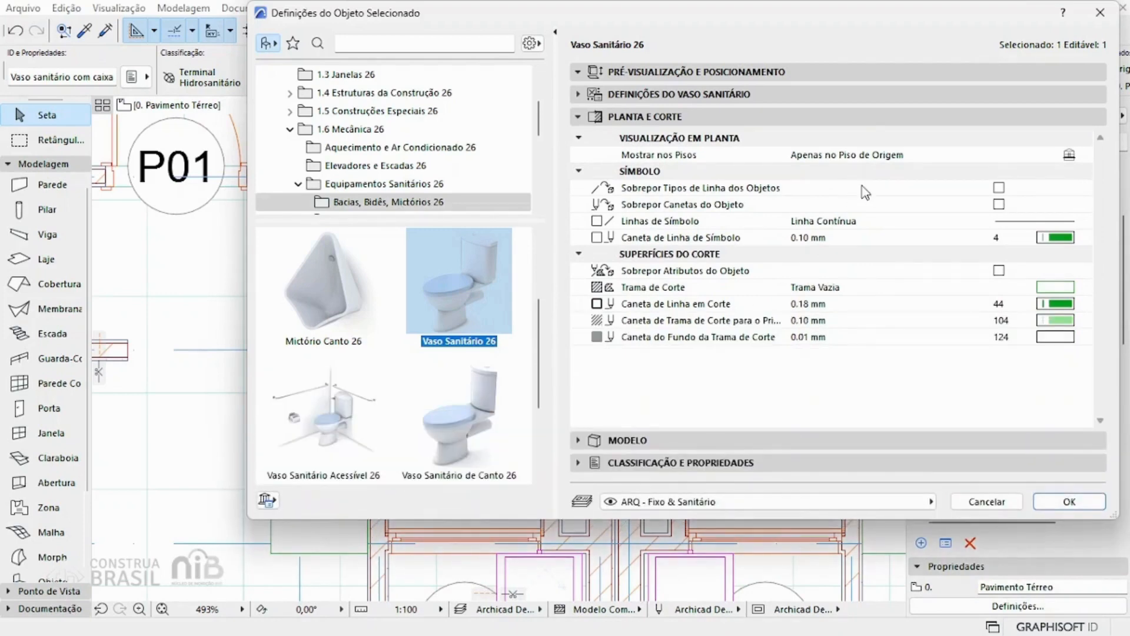
click(905, 222)
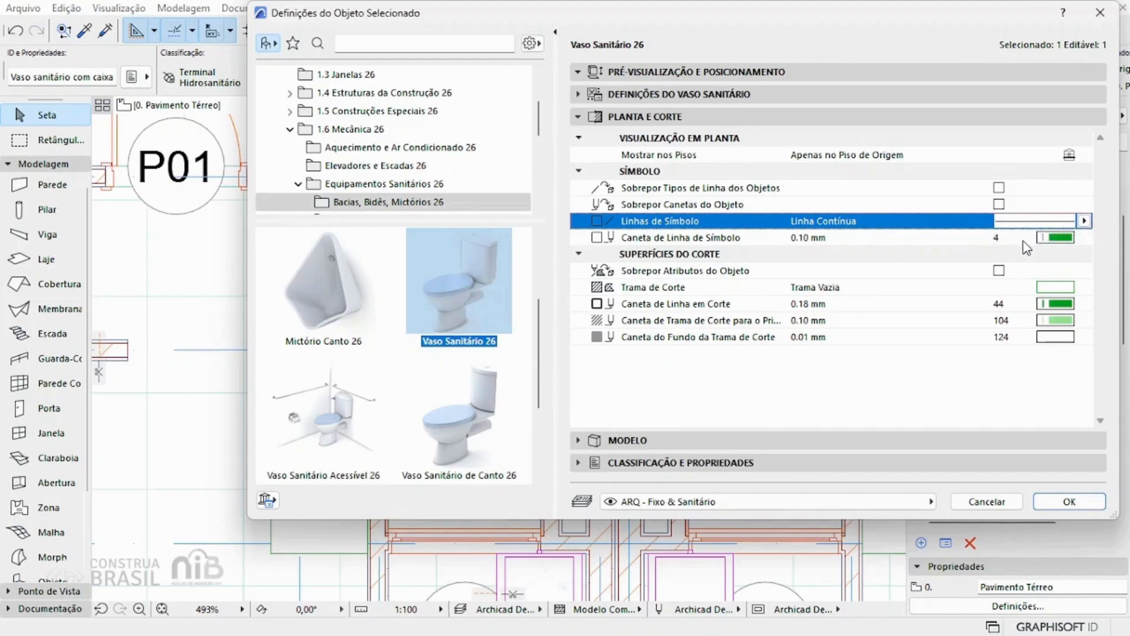
click(823, 117)
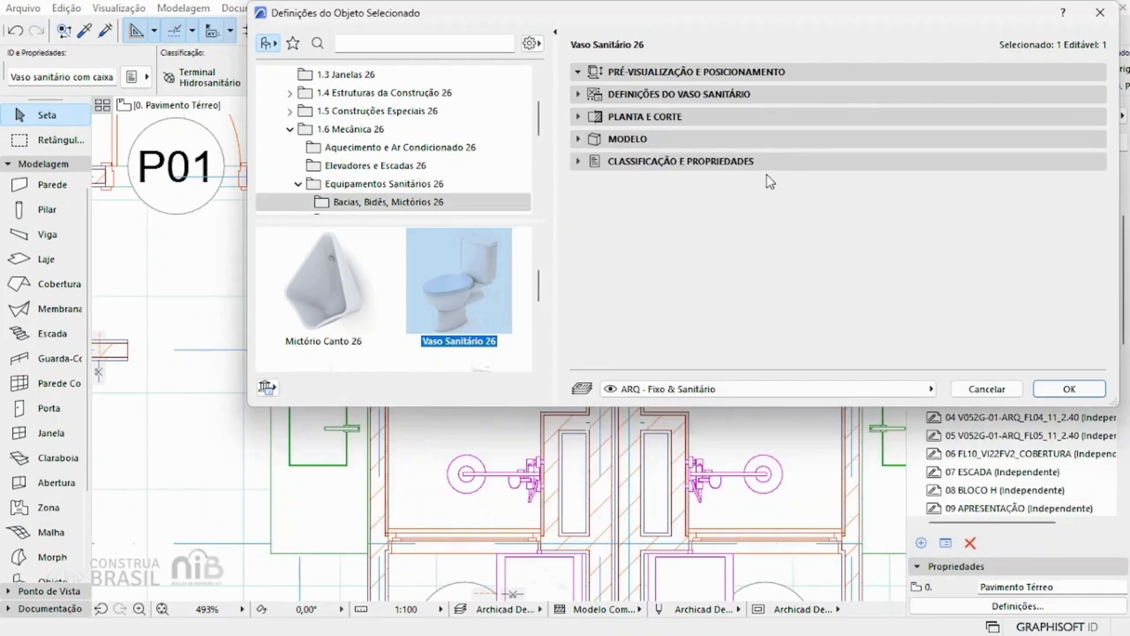
Step: Examine the toilet's Modelo surface override alongside the part surfaces assigned under Definições do Vaso Sanitário
click(762, 144)
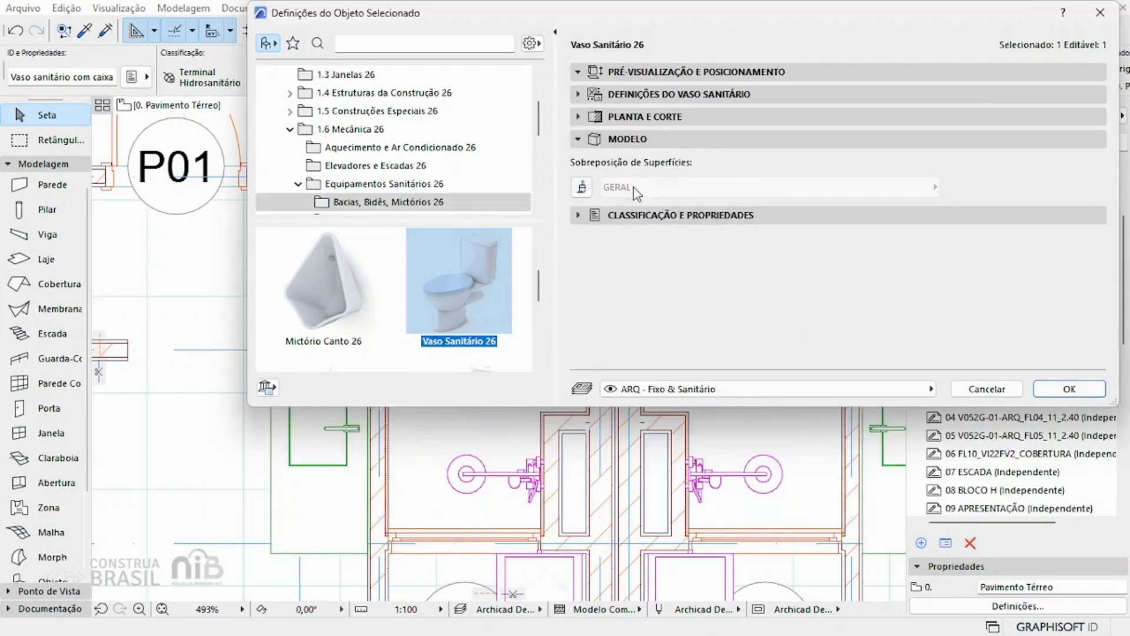
click(719, 99)
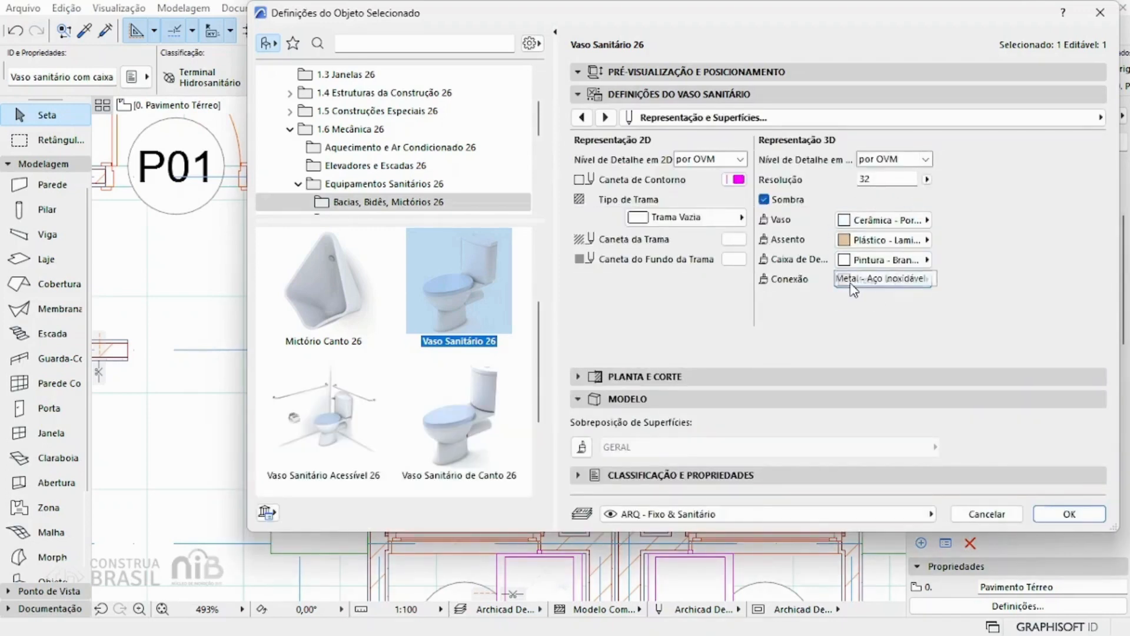
click(759, 98)
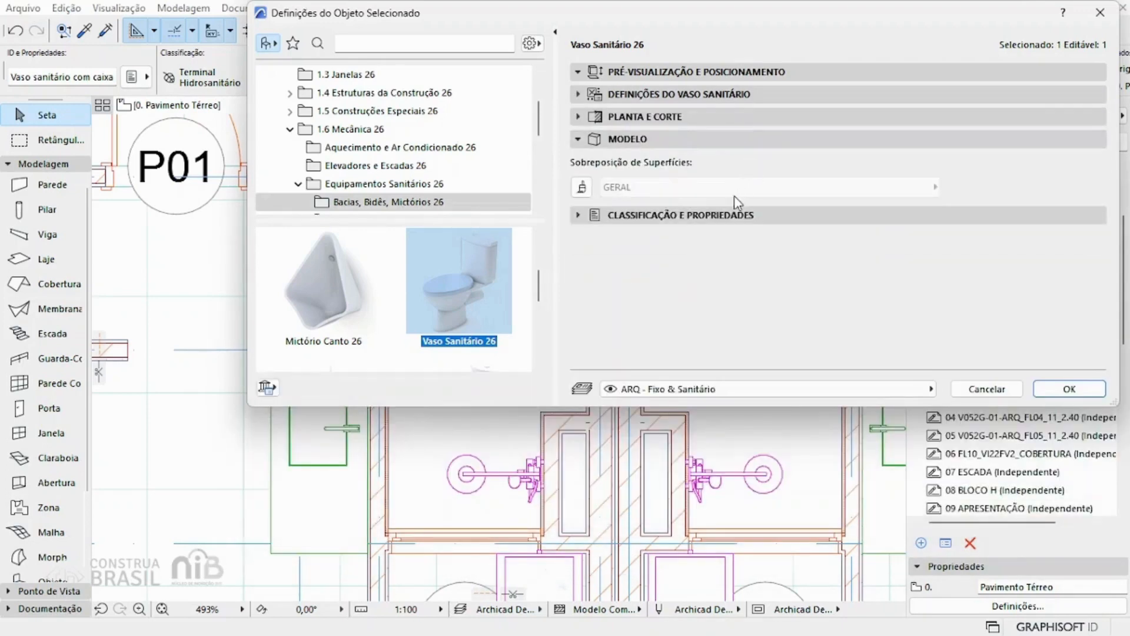
click(719, 141)
Step: Examine the toilet's Classificação e Propriedades page, including the Archicad classification tree, ID, renovation and product properties, keeping the classification as is
click(722, 161)
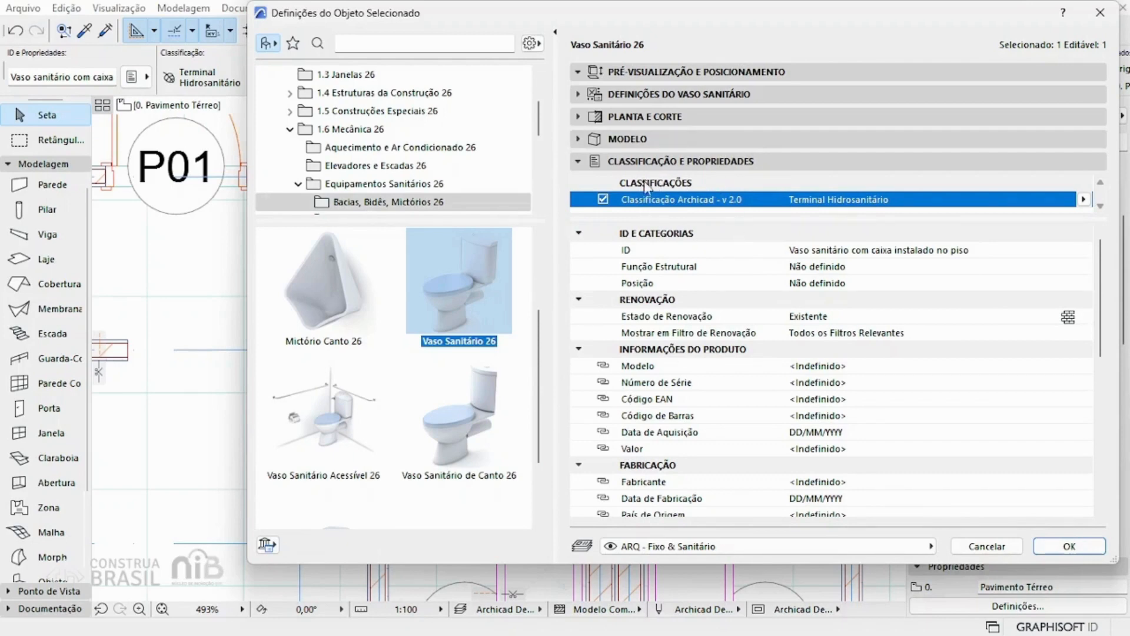
click(1083, 200)
scroll(1059, 268, up, 3)
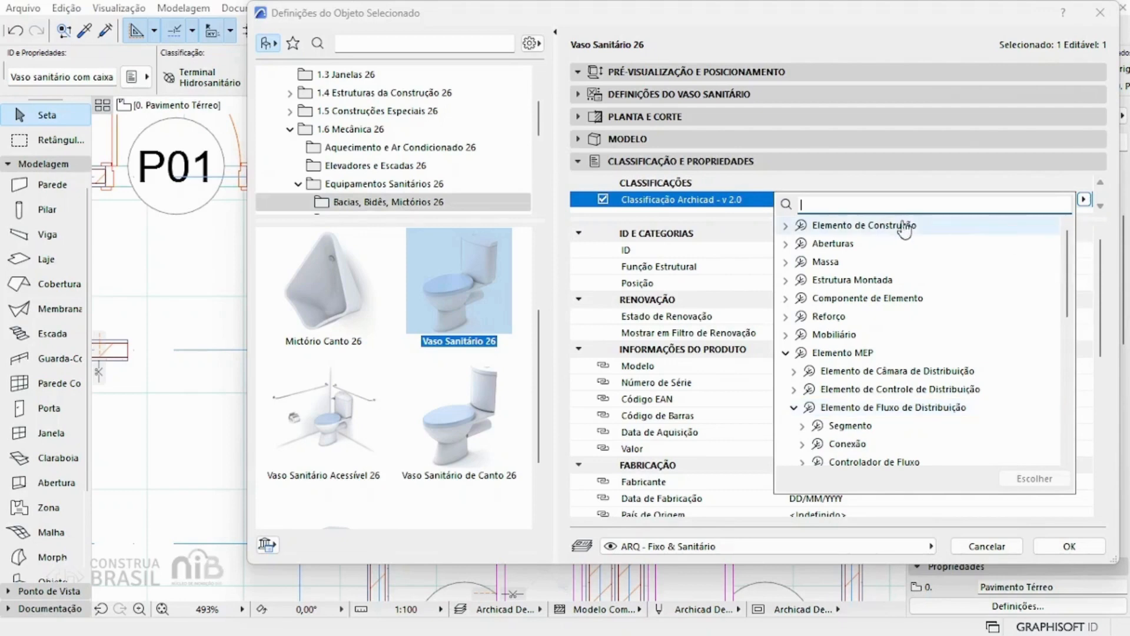
click(727, 210)
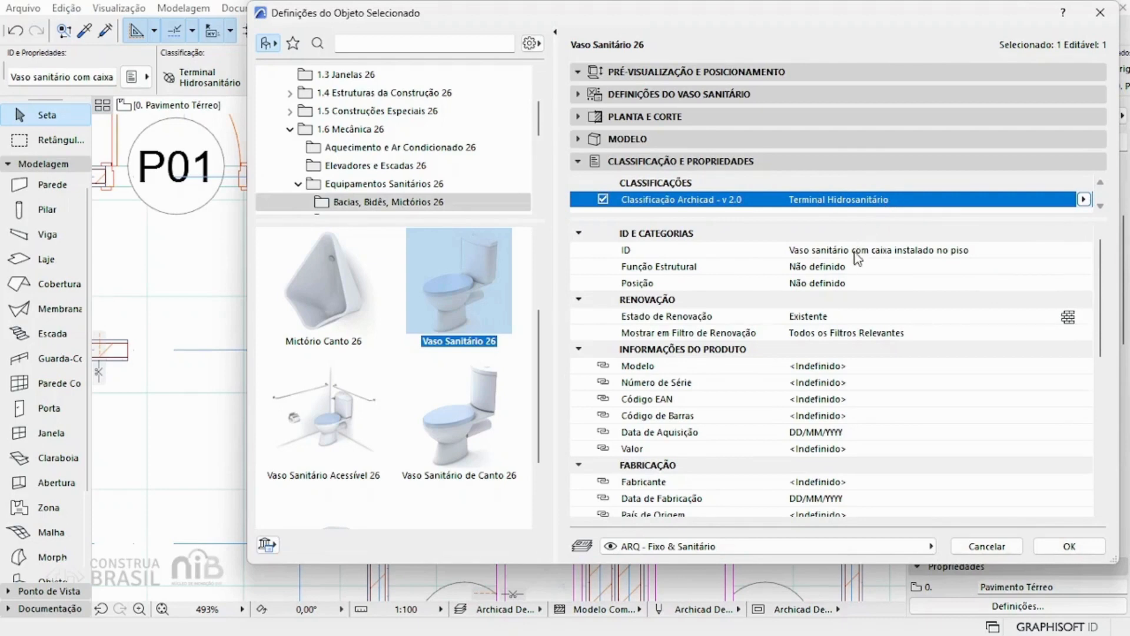
scroll(853, 268, down, 1)
scroll(853, 267, down, 2)
Step: Switch the toilet's Modelo property under Informações do Produto to Personalizado (Valor)
scroll(851, 266, up, 1)
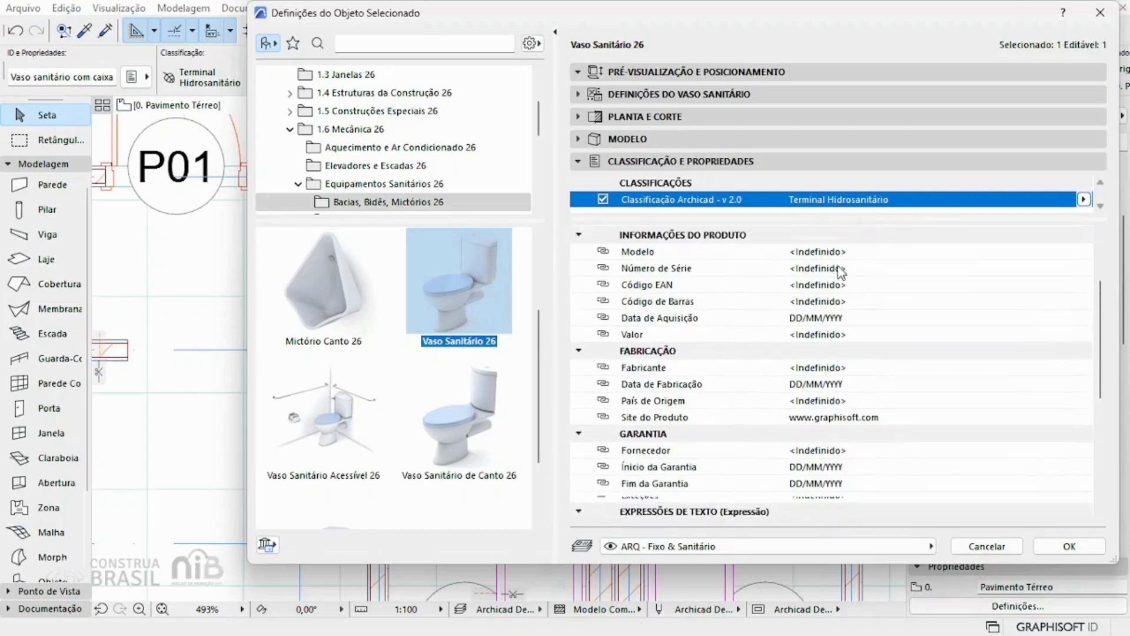
click(606, 269)
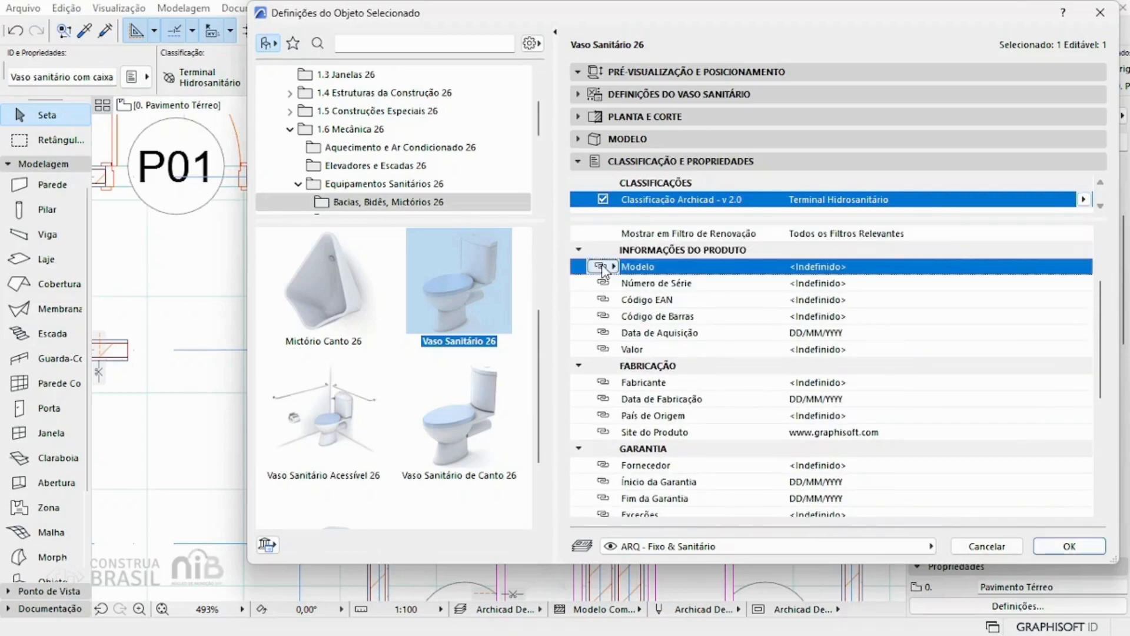
click(606, 268)
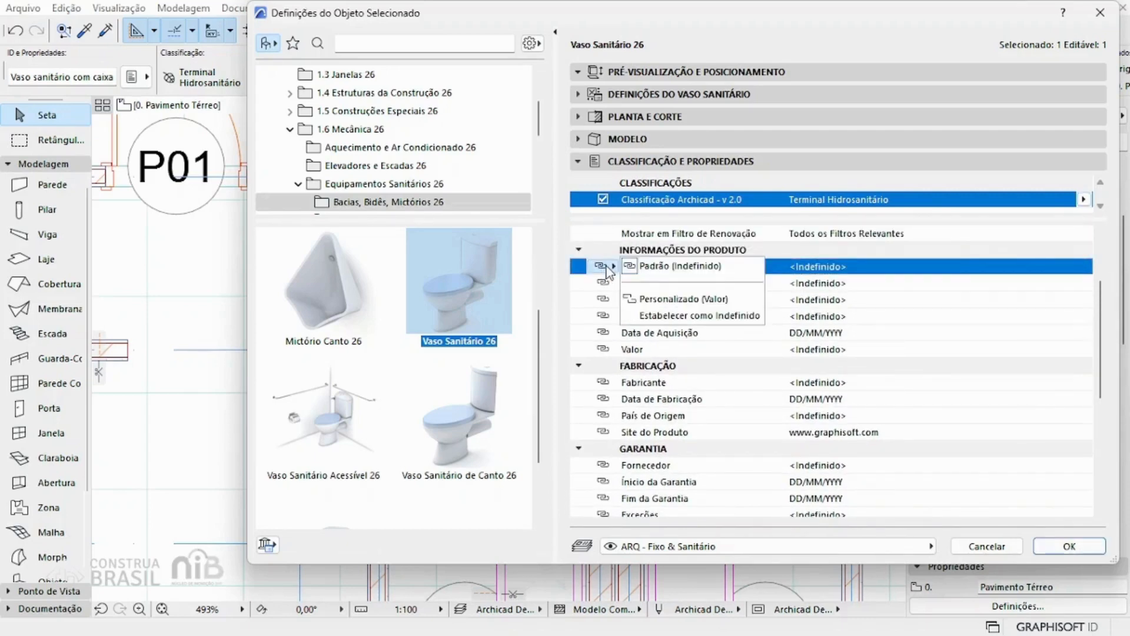
click(652, 298)
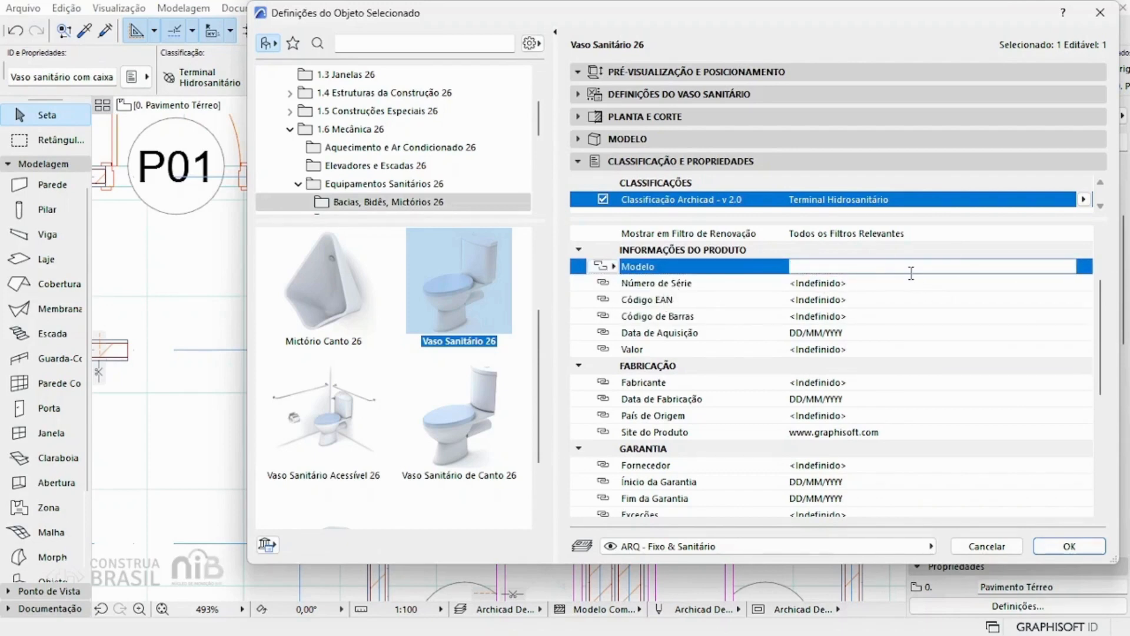
Step: Review the toilet's IFC properties and available layers, keep ARQ - Fixo & Sanitário, and accept the object settings
scroll(909, 283, down, 5)
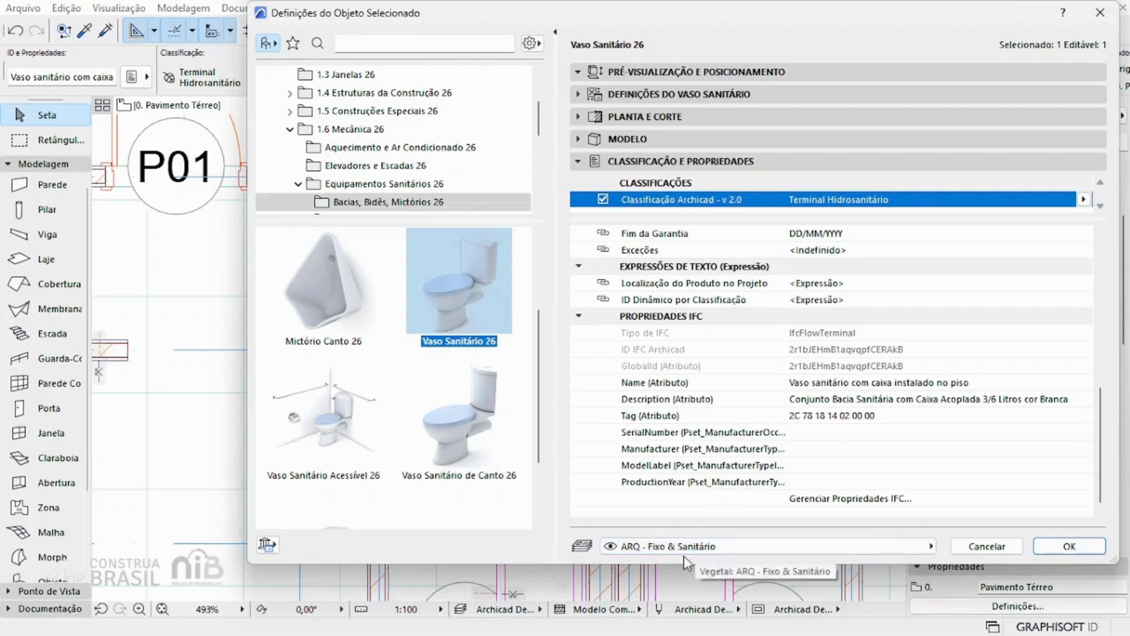
click(900, 546)
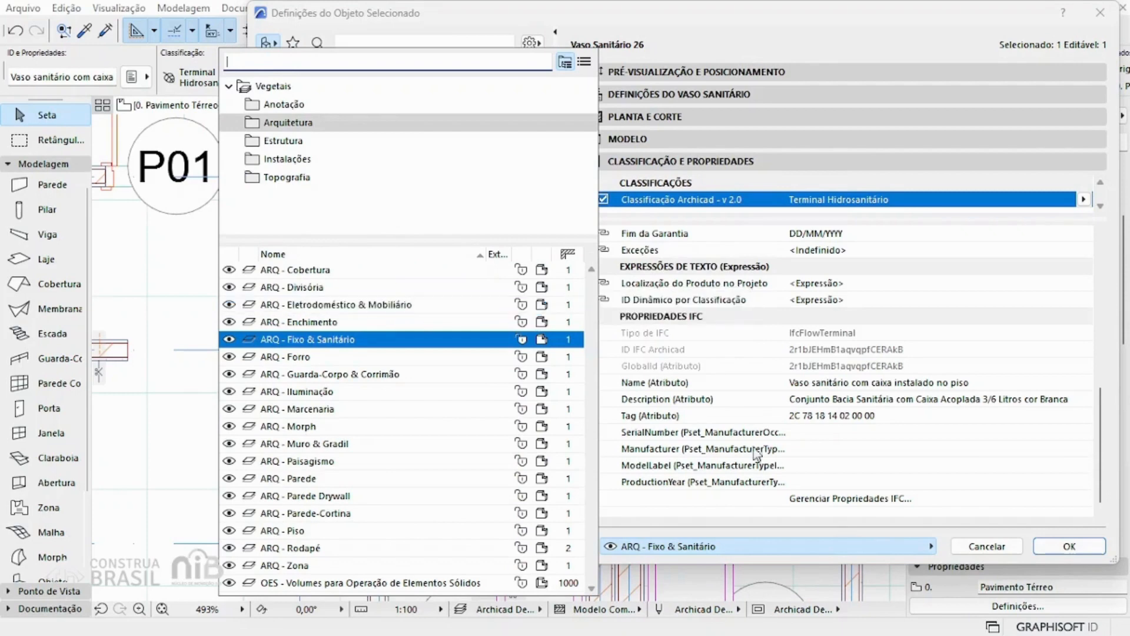
click(833, 527)
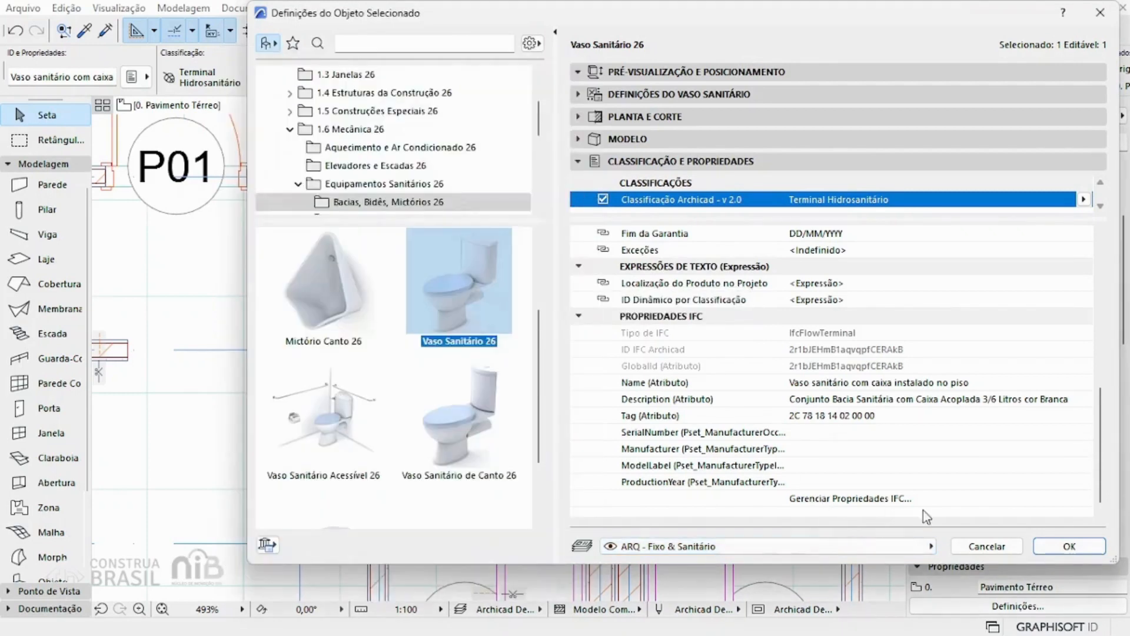
click(1087, 548)
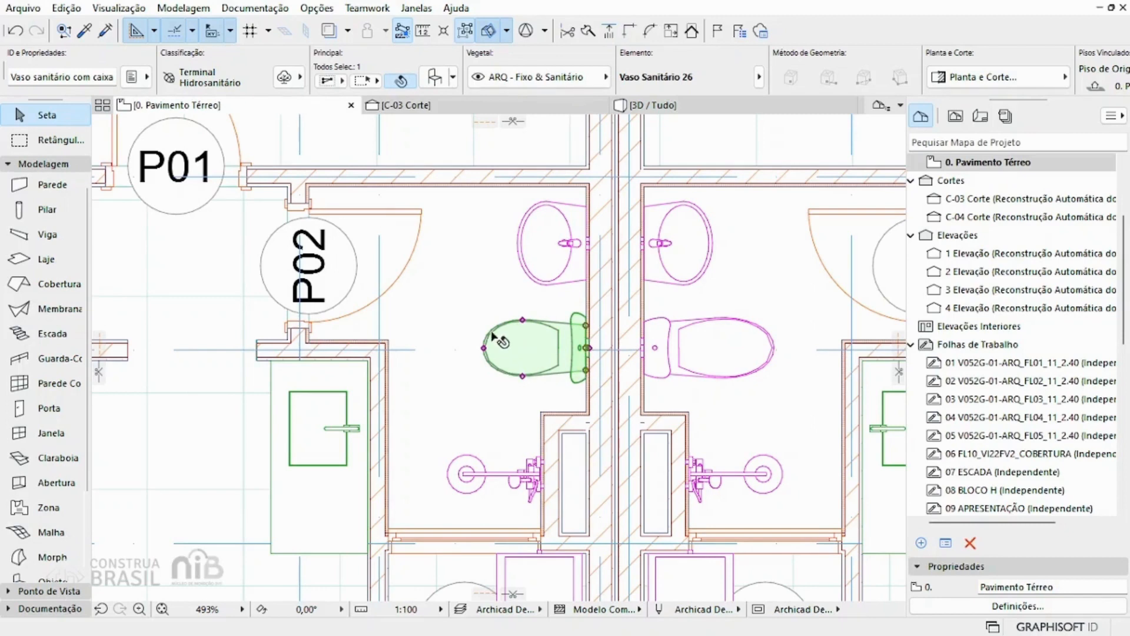
Step: Mirror a copy of the toilet about a vertical axis in front of its bowl, and delete the copy
click(587, 350)
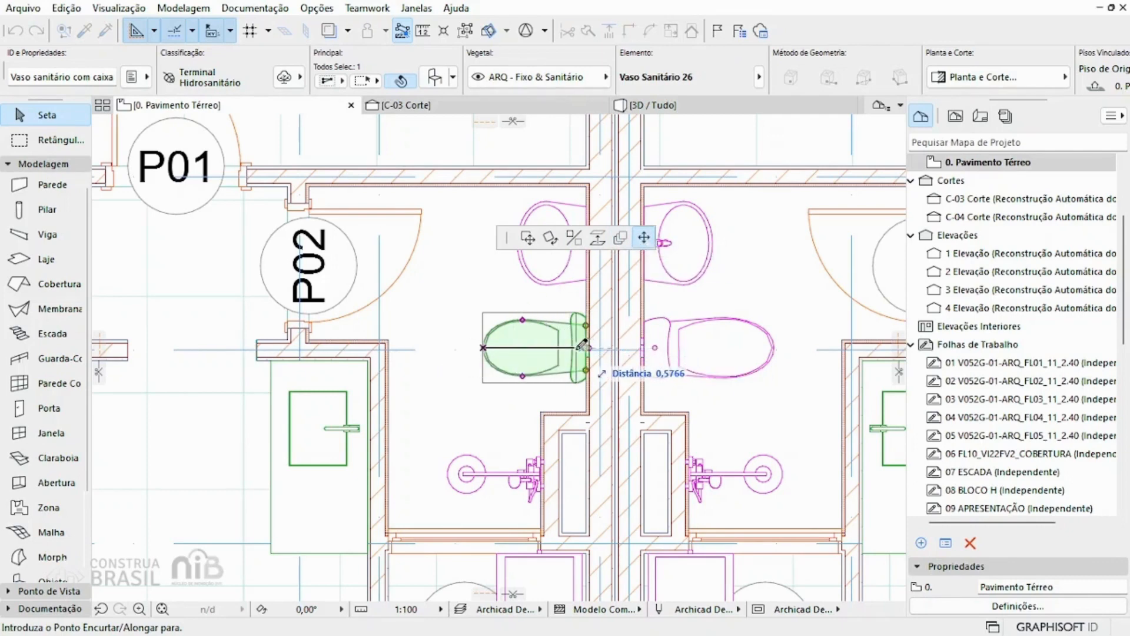
click(532, 237)
click(550, 238)
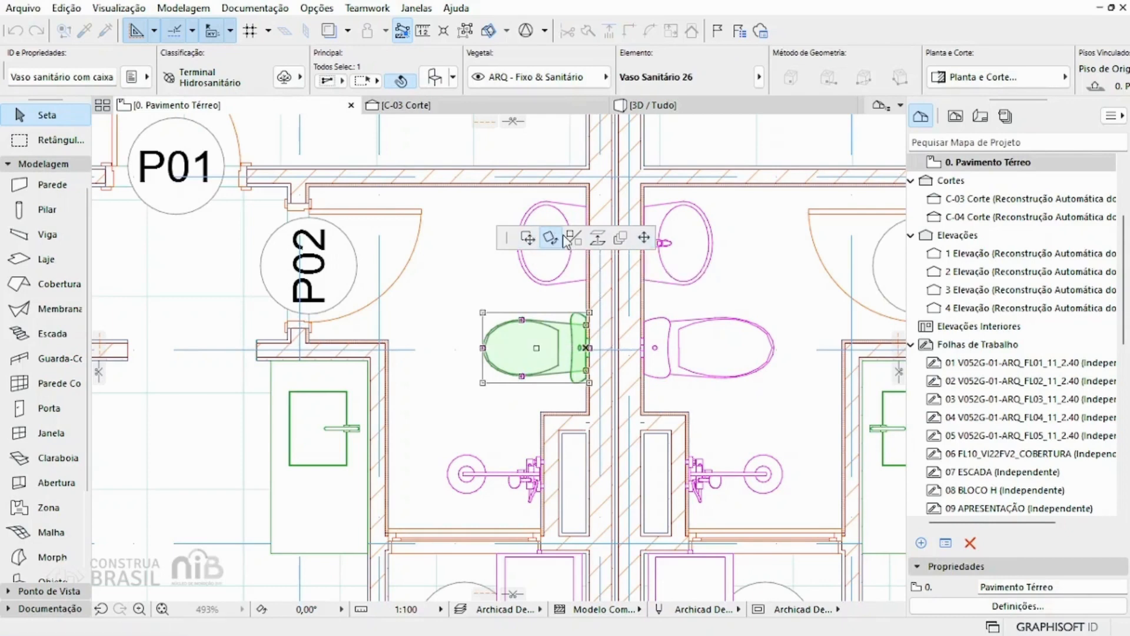
click(573, 238)
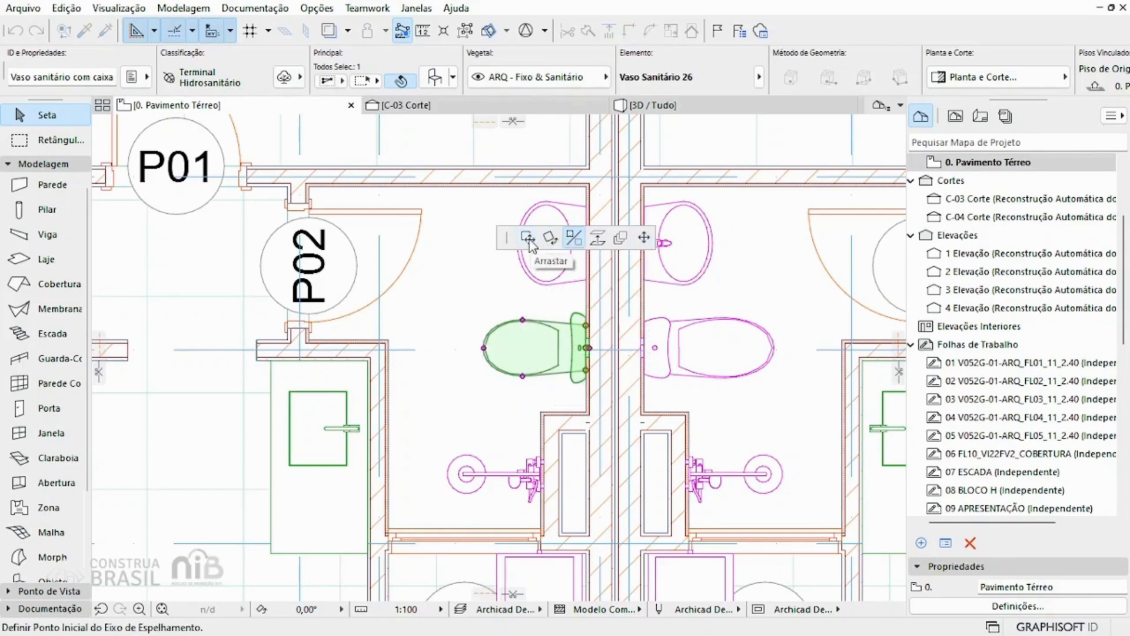
key(ctrl)
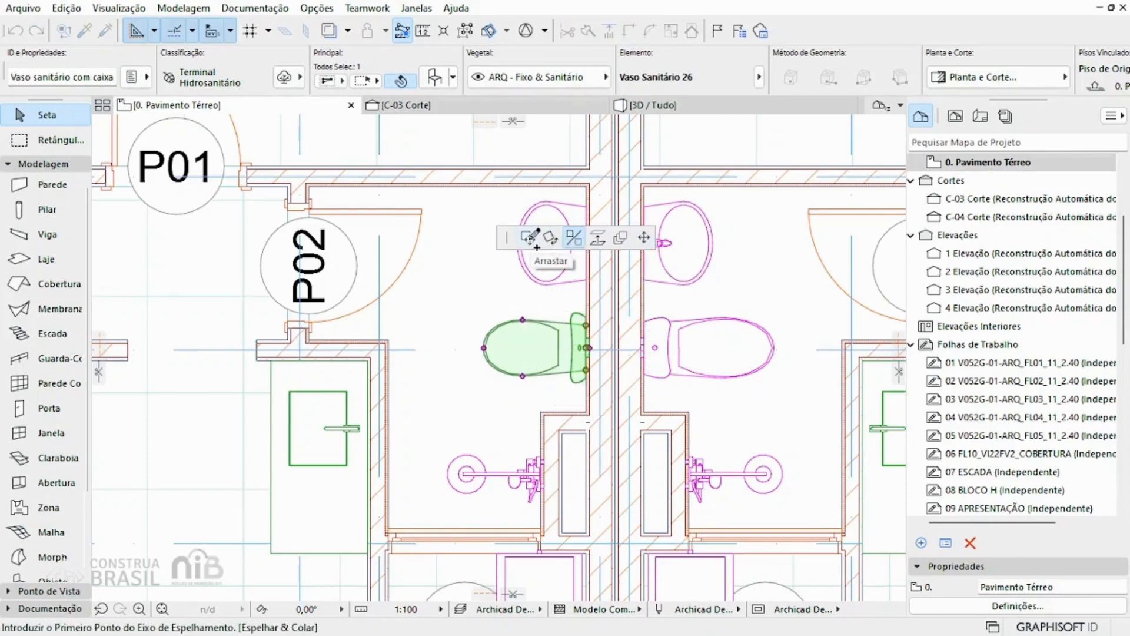
click(460, 291)
click(460, 412)
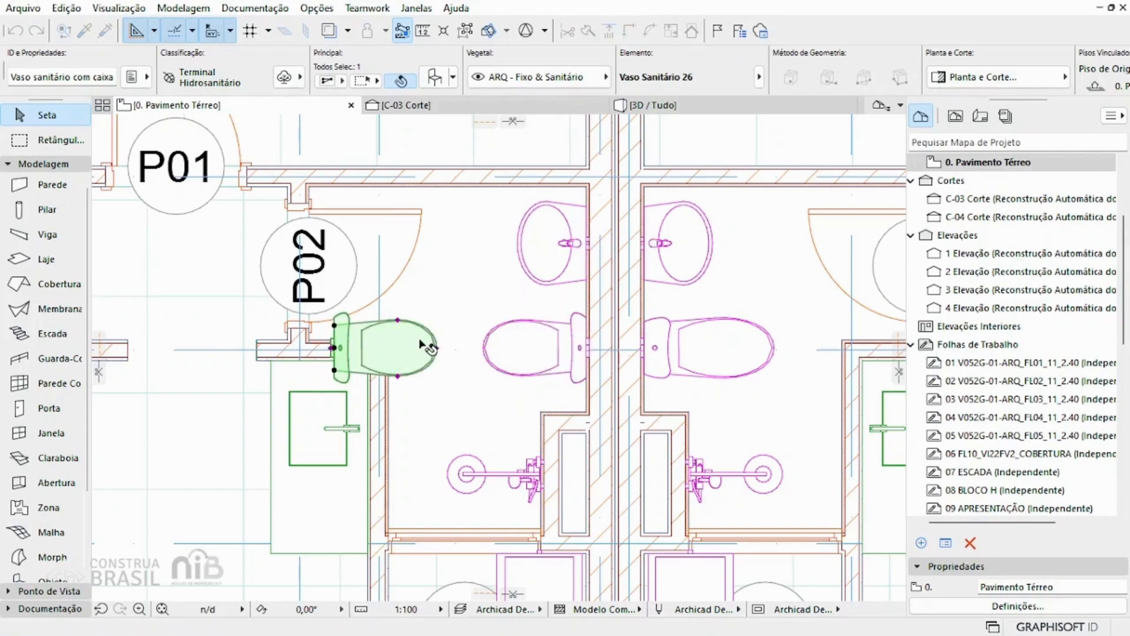
key(Delete)
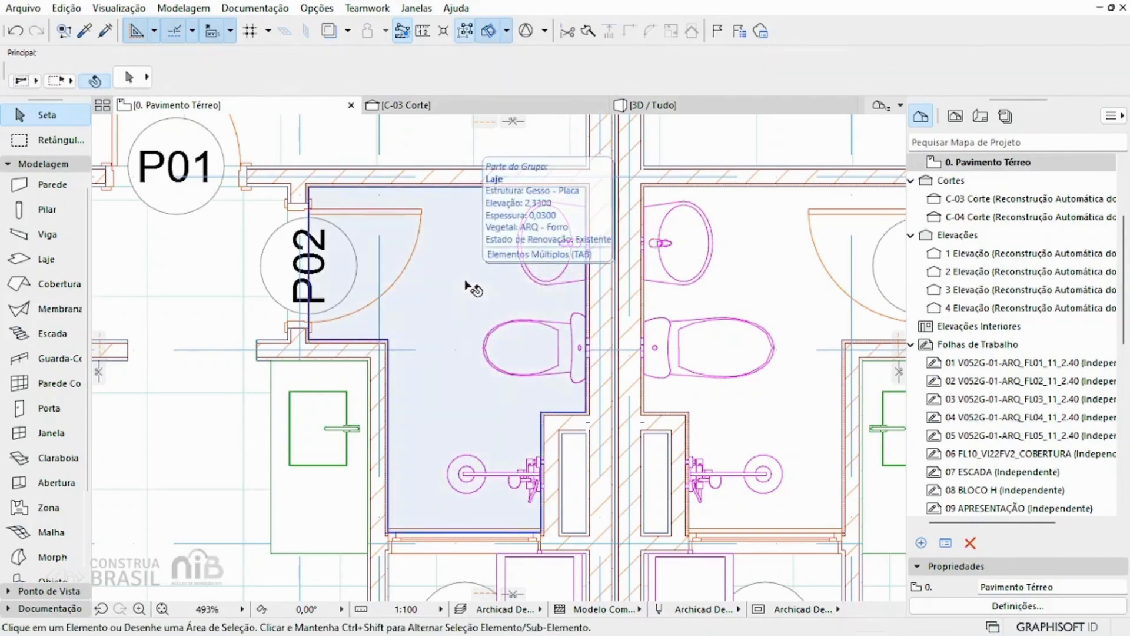
Step: Select the original toilet and examine the Mover commands available for it, such as Arrastar, Rotacionar, Espelhar and Multiplicar
click(570, 345)
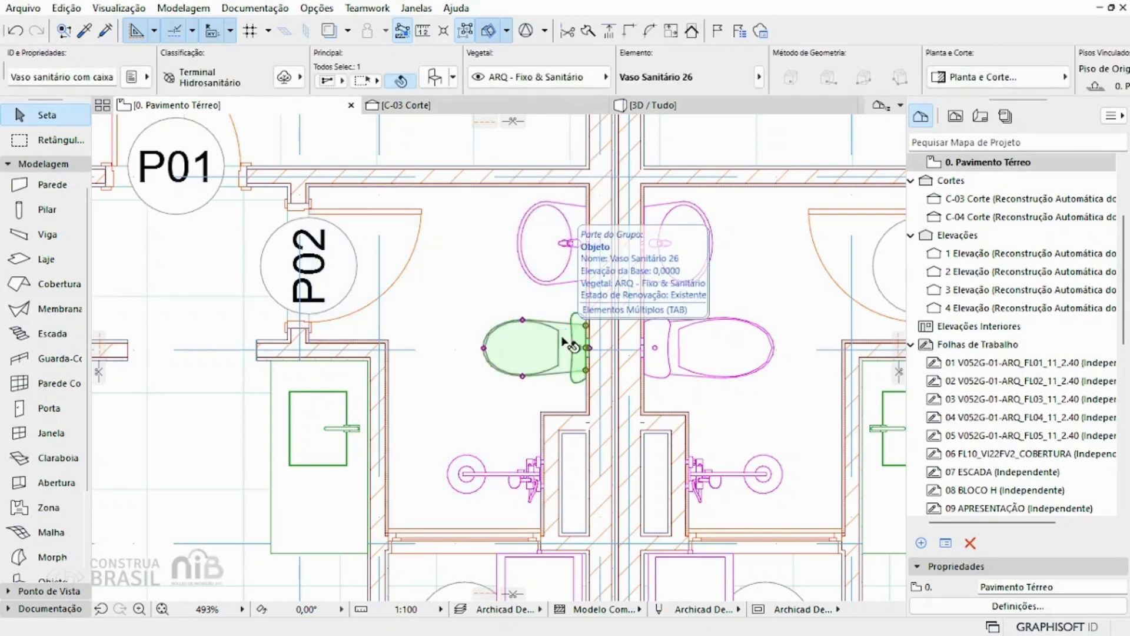
right_click(563, 340)
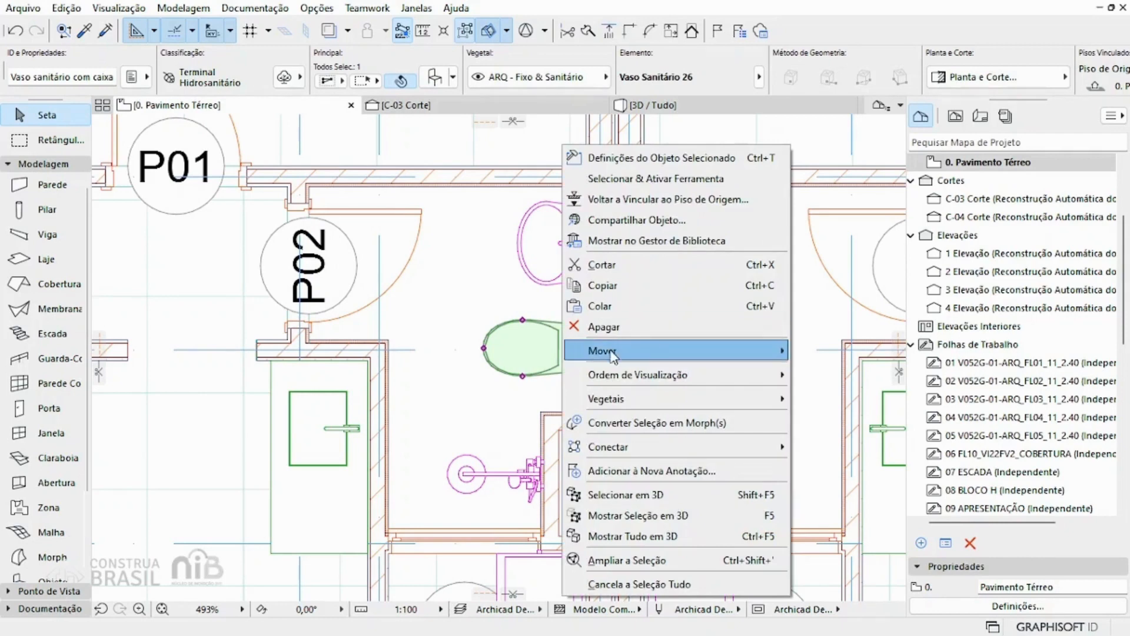
mouse_move(654, 353)
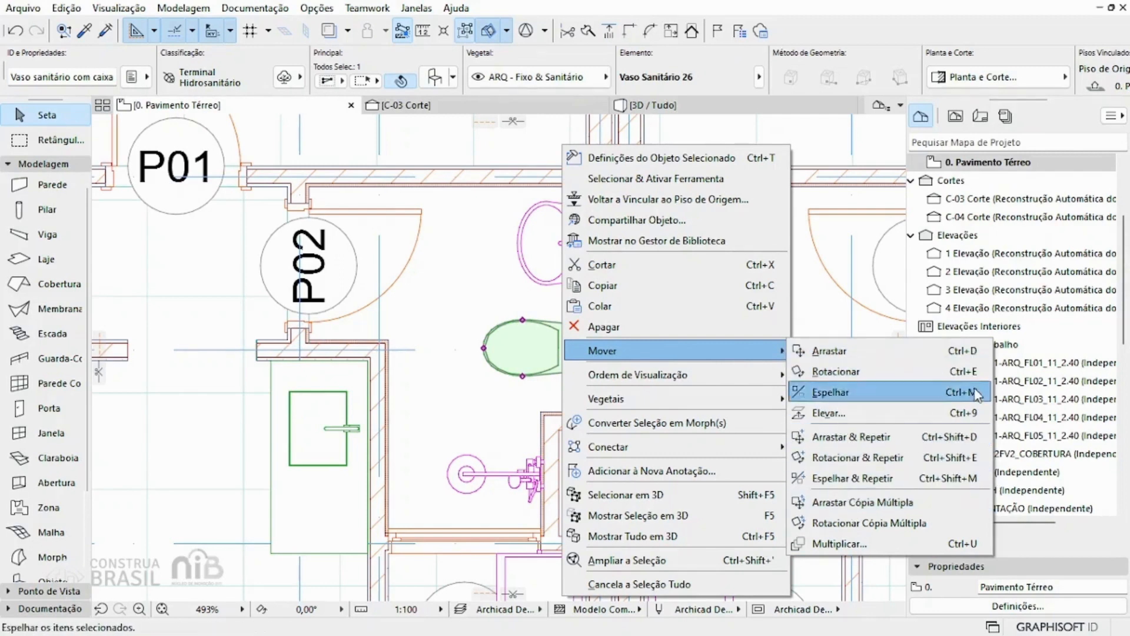
click(550, 328)
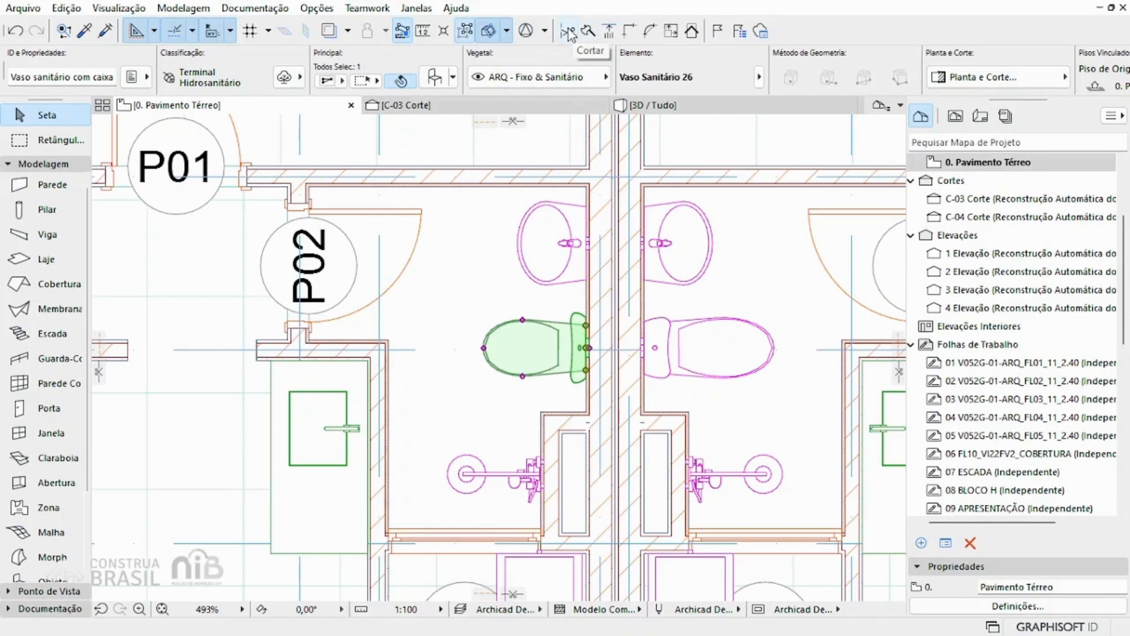
click(63, 8)
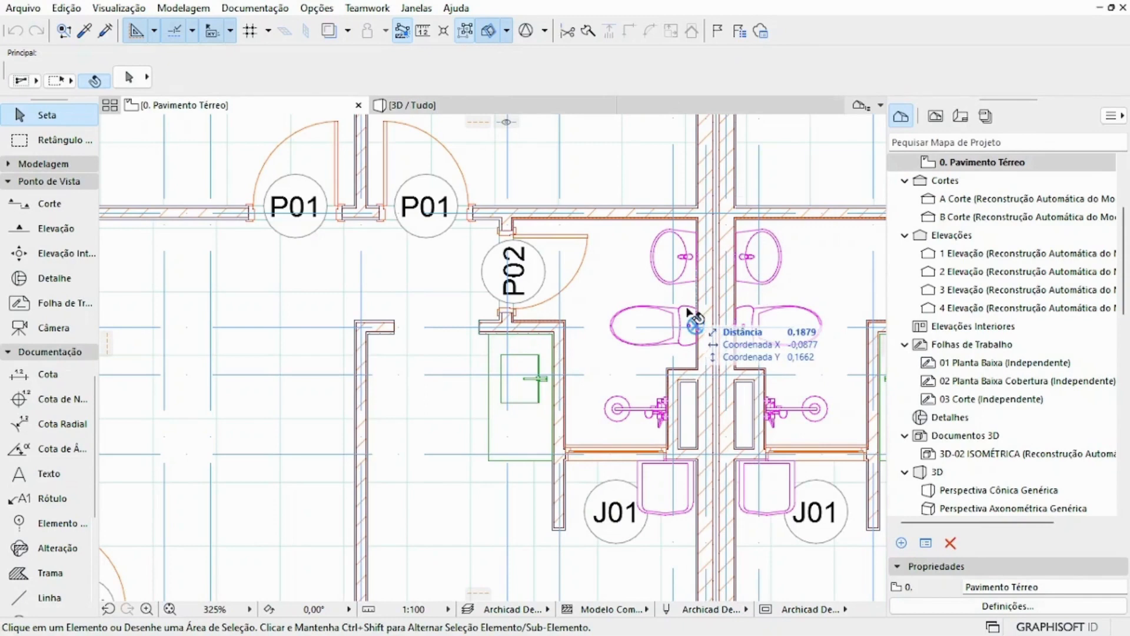
Step: Show the graphical editing options at the toilet's wall-side node in the ground-floor plan, leaving the toilet as is
click(695, 321)
click(696, 324)
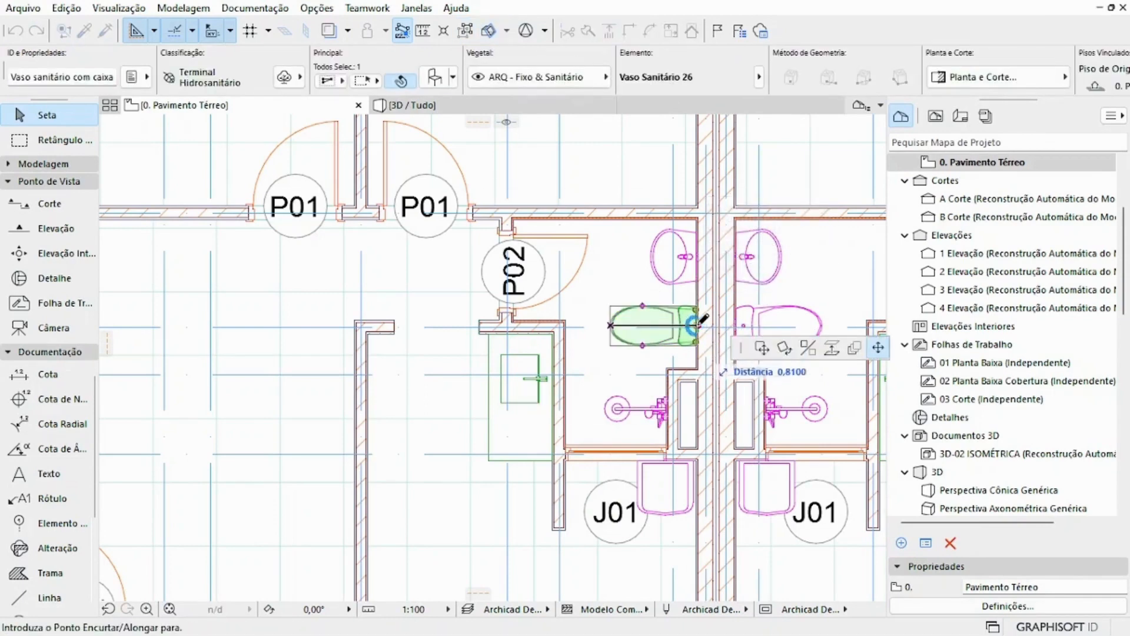
key(Escape)
key(Escape)
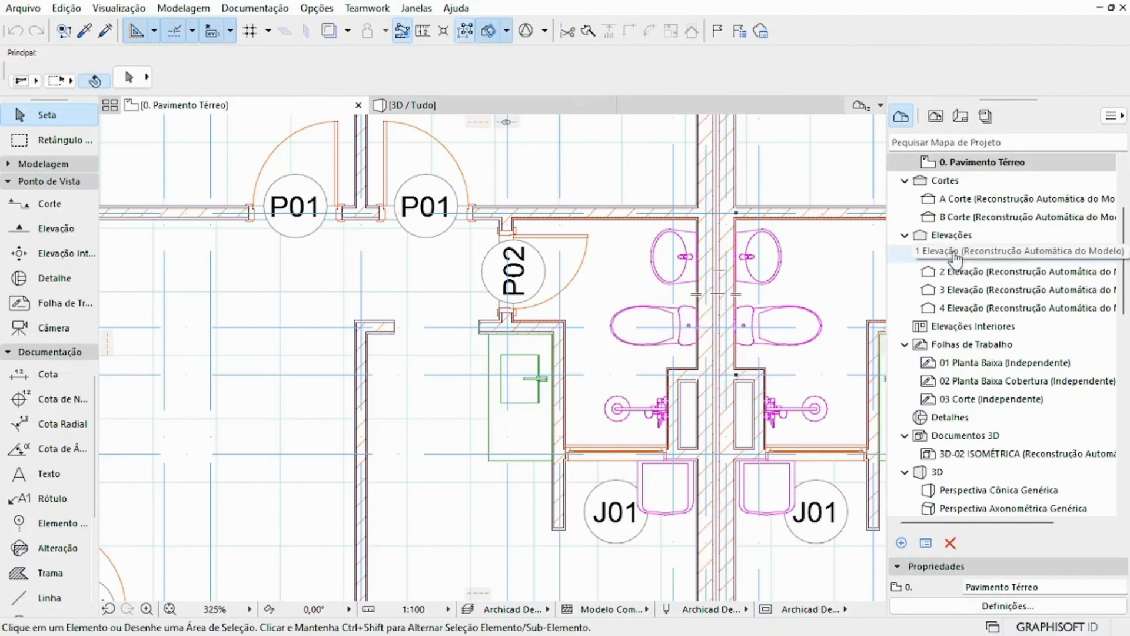
Step: Open section A Corte and examine the editing options at the upper node of the outer ground-floor wall end, without moving it
click(981, 202)
double_click(981, 202)
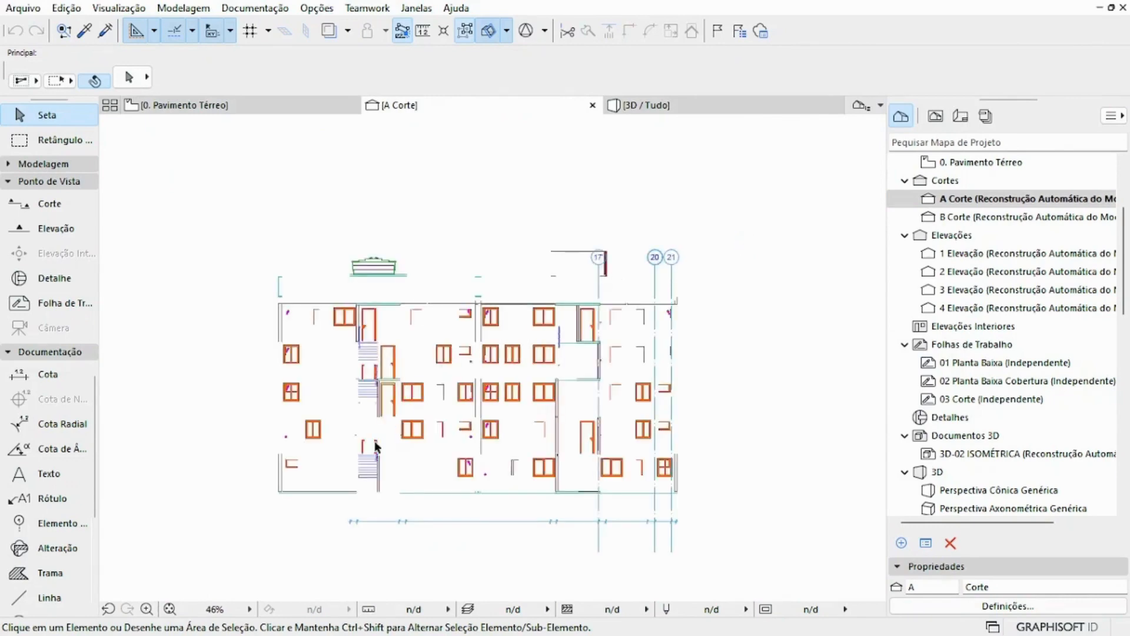
scroll(356, 446, up, 4)
scroll(330, 474, up, 2)
click(329, 439)
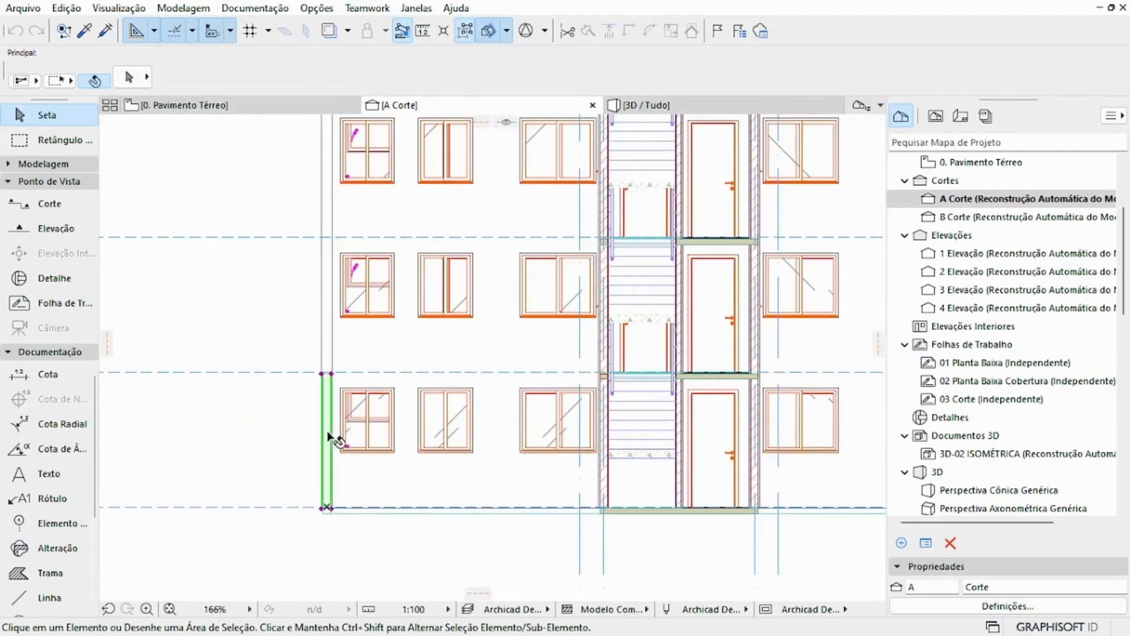
click(331, 373)
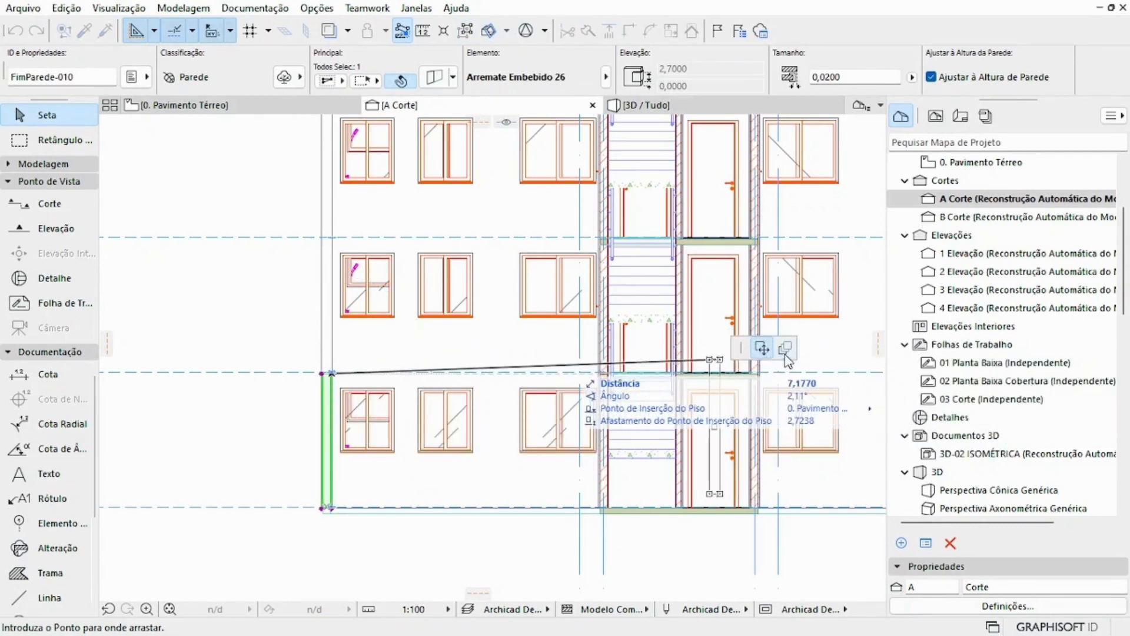
key(Escape)
key(Escape)
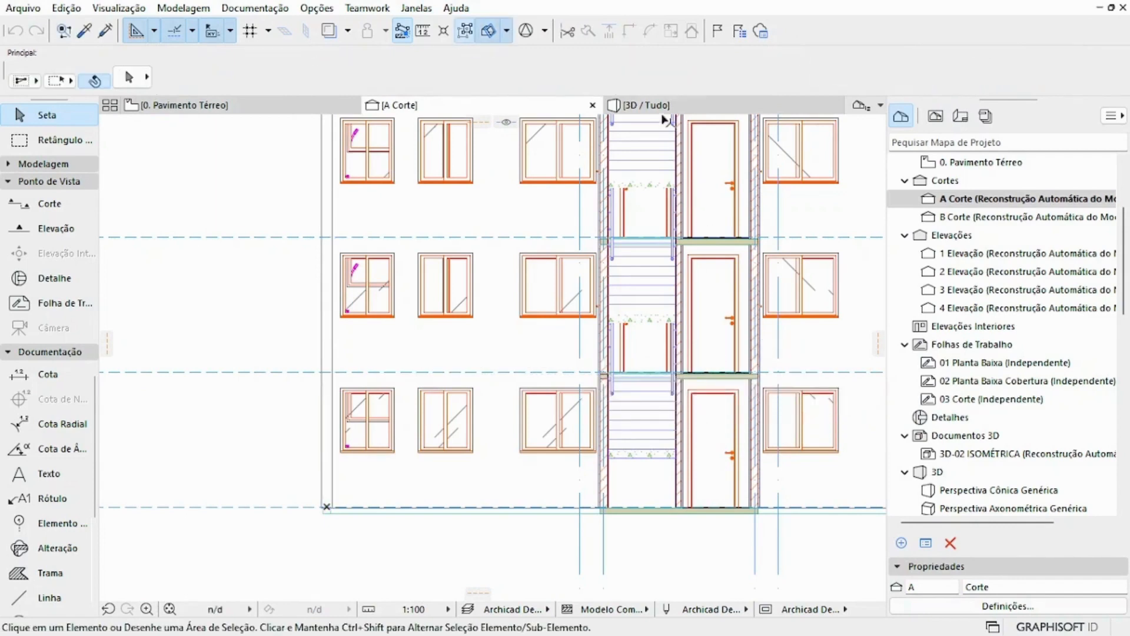
Step: Open the 3D view, select the corner ground-floor wall and examine the length and height editing options at its upper corner, leaving it unchanged
click(659, 106)
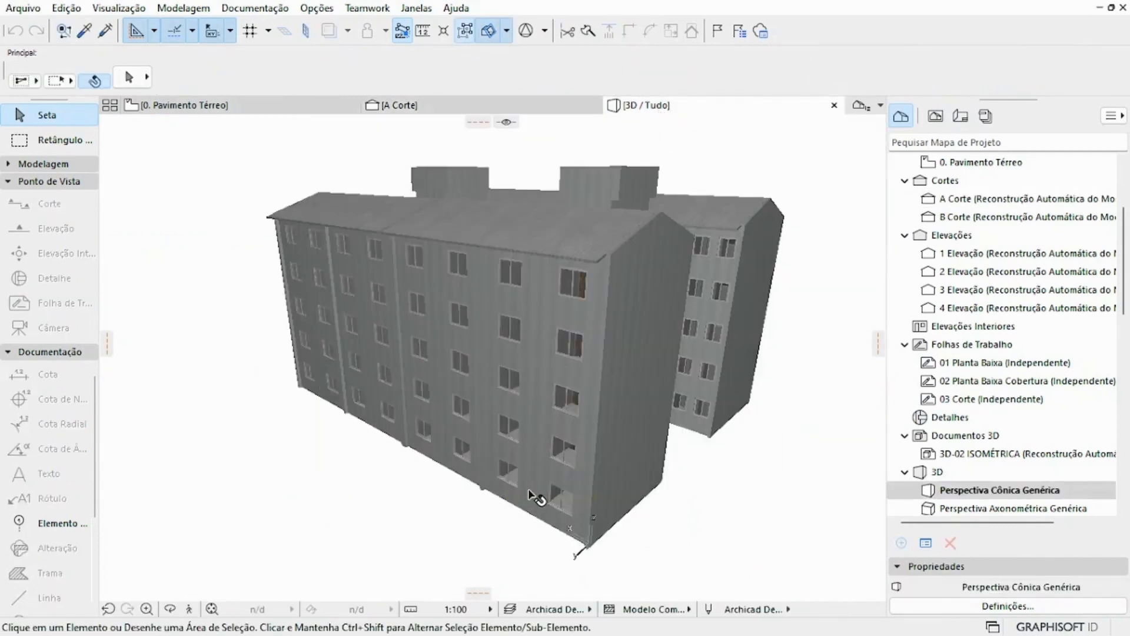
click(547, 478)
click(596, 498)
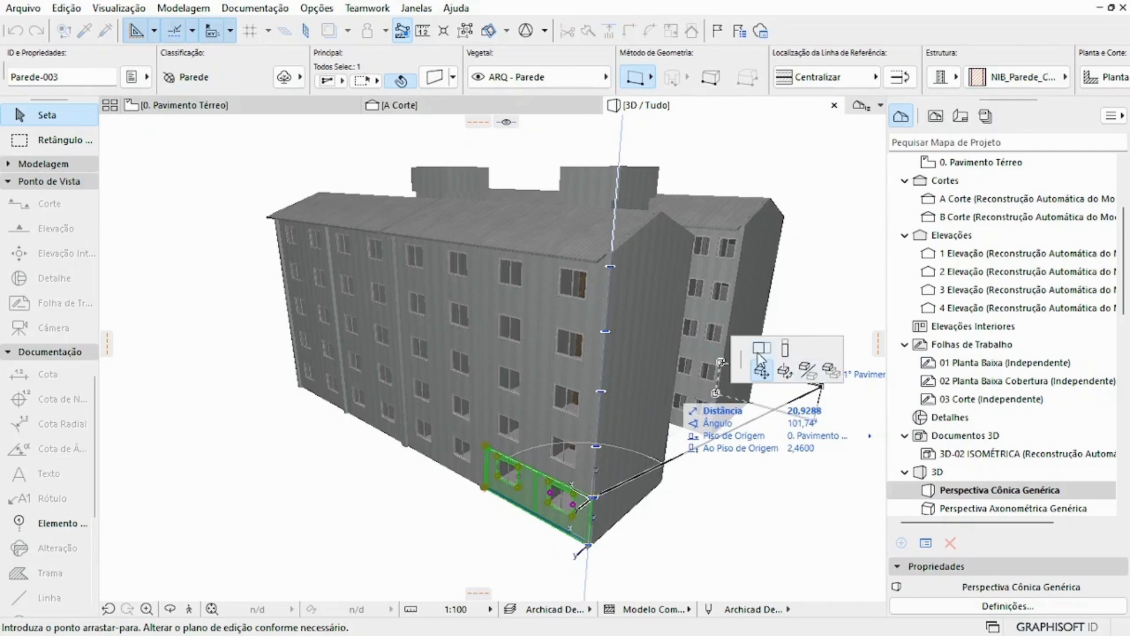
click(806, 370)
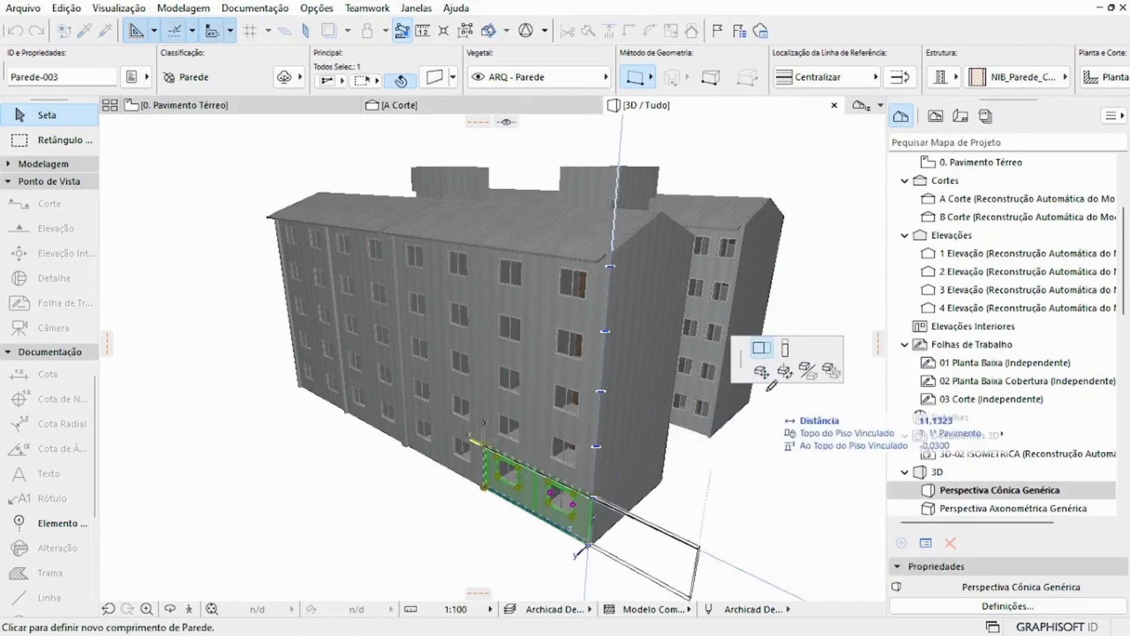
click(784, 348)
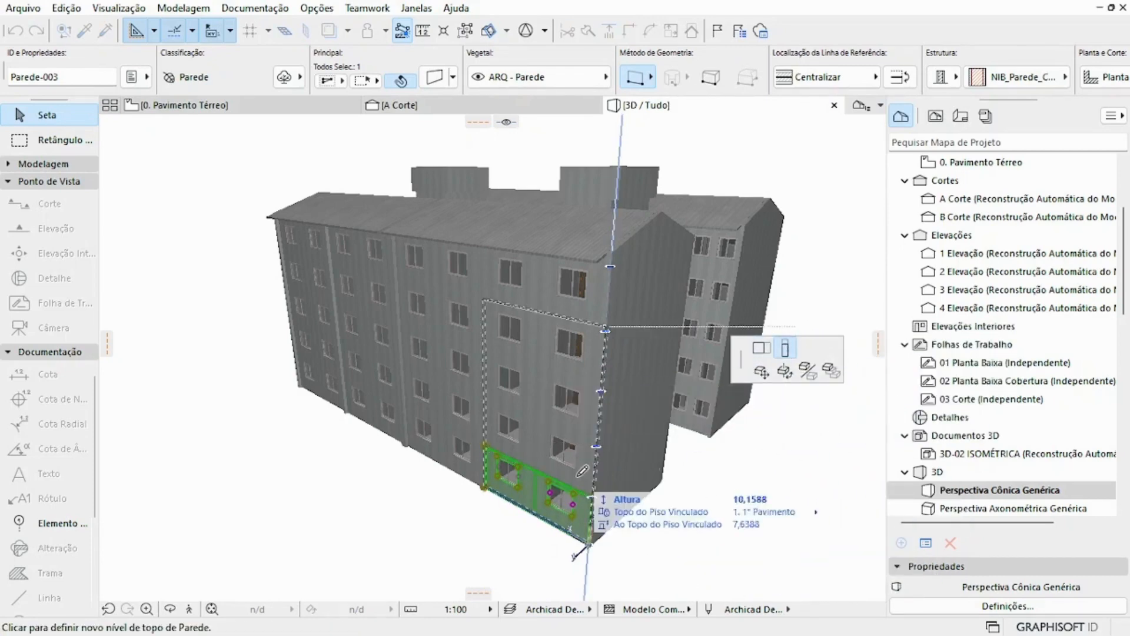
key(Escape)
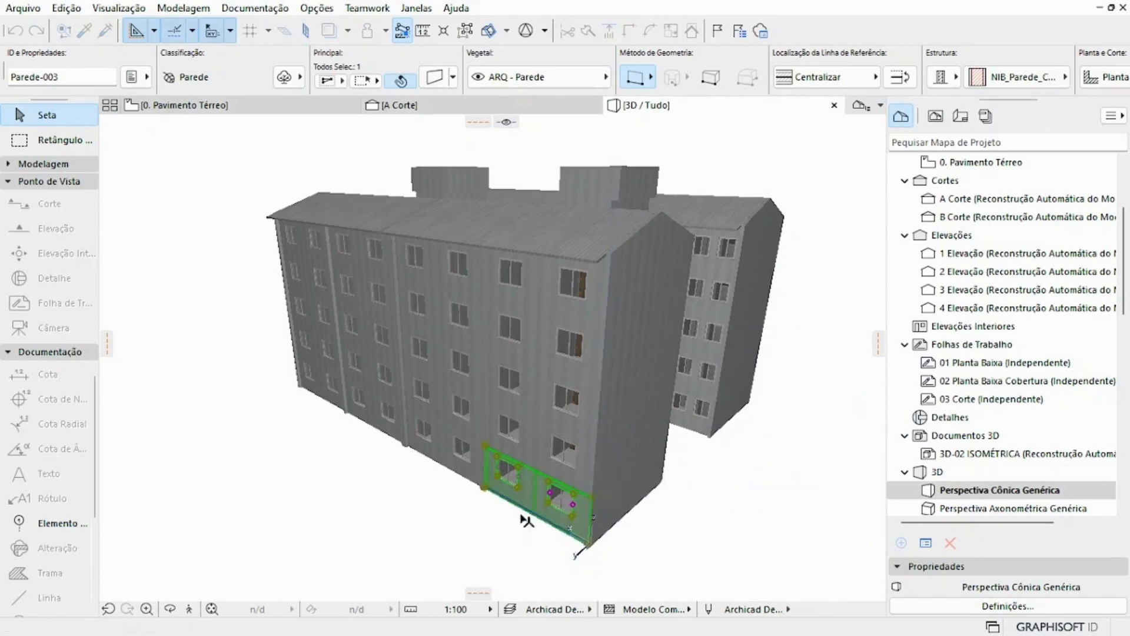
Step: Curve the corner ground-floor wall outward from its lower edge with Curvar aresta, positioning the openings with Manter distância
scroll(521, 513, up, 5)
scroll(521, 513, down, 1)
middle_drag(522, 513, 552, 500)
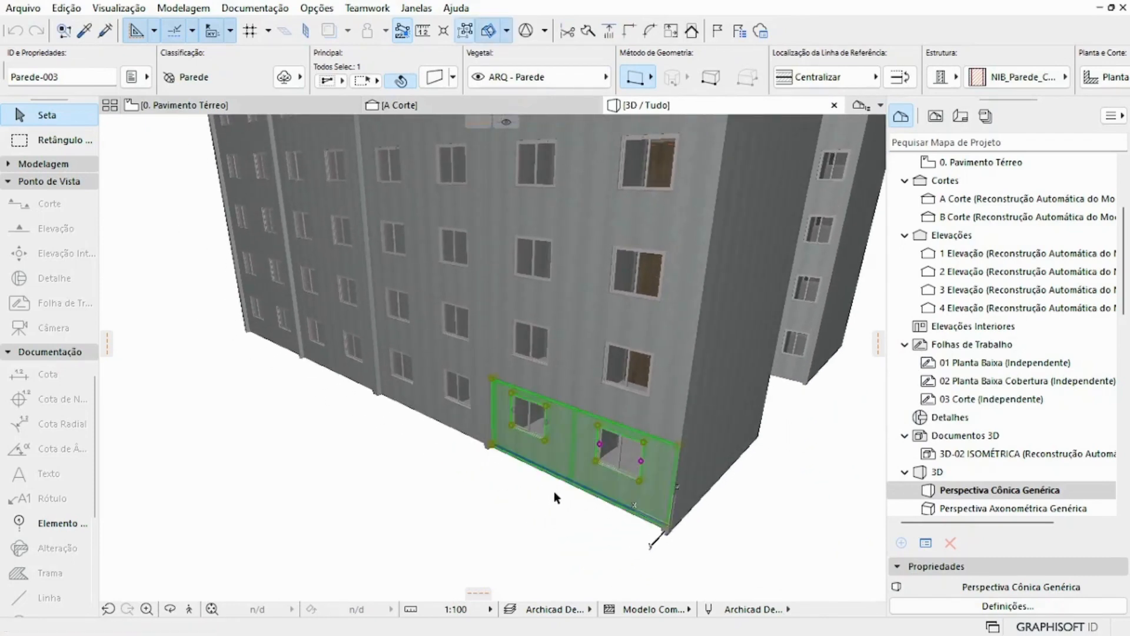
scroll(559, 488, up, 2)
click(592, 486)
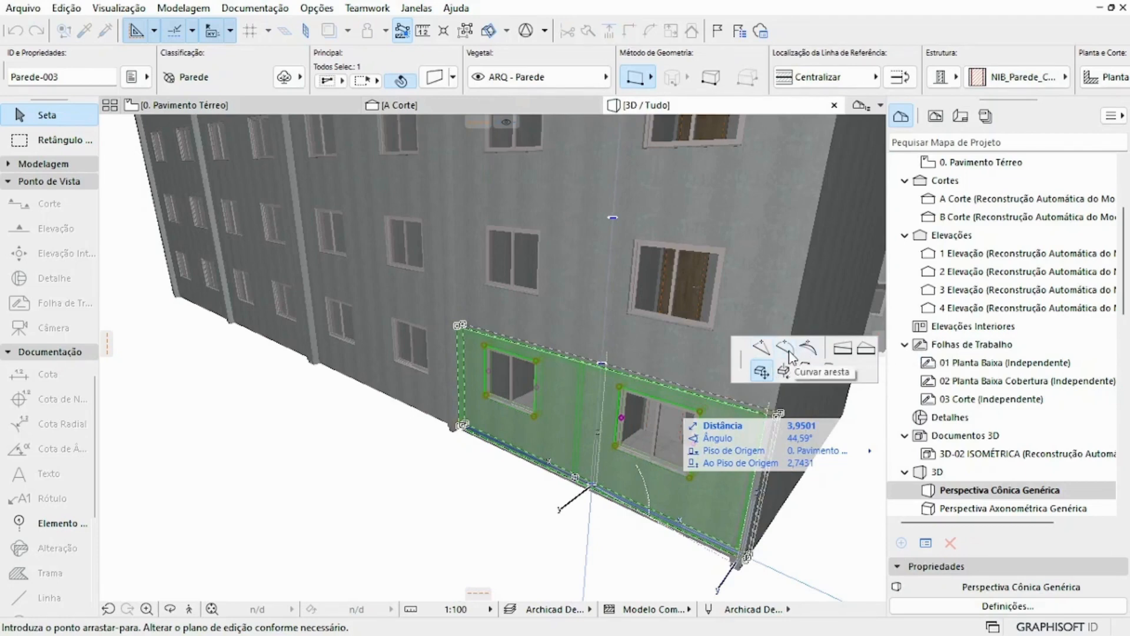
click(789, 355)
click(538, 509)
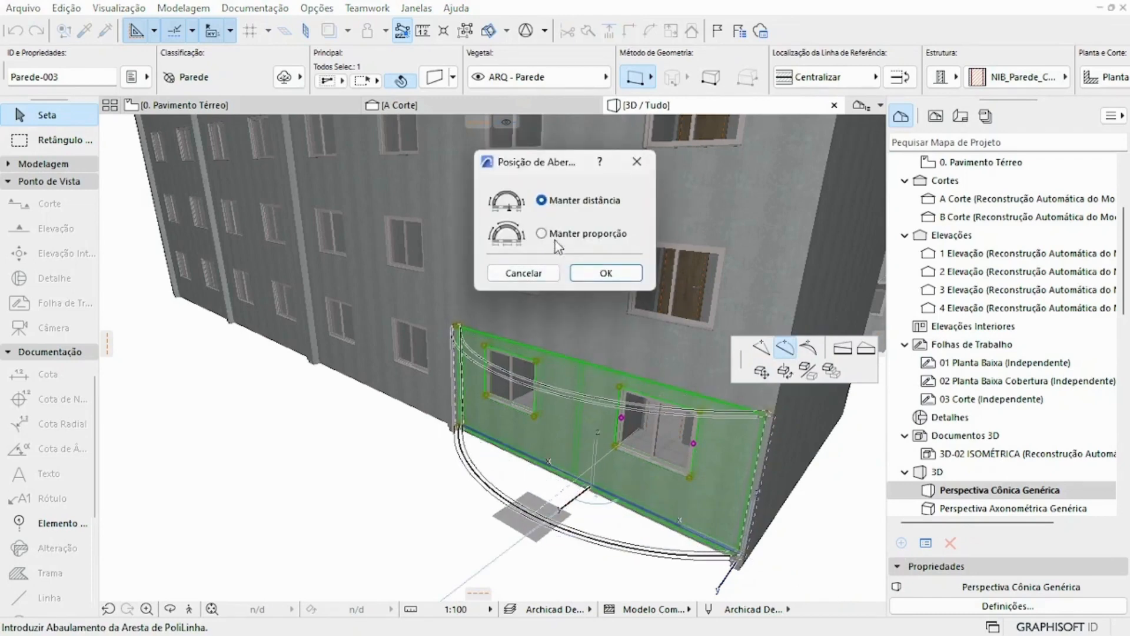
click(612, 272)
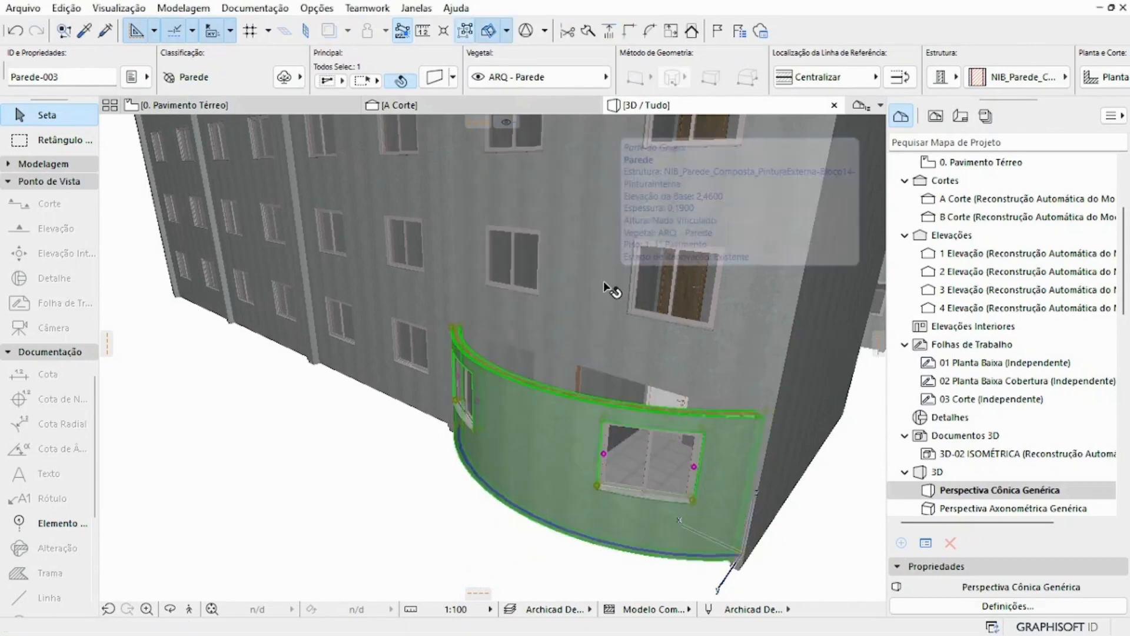
Step: Inspect the curved wall in 3D and show it in the floor plan with Selecionar na Planta
scroll(602, 281, down, 2)
shift+middle_drag(639, 355, 524, 360)
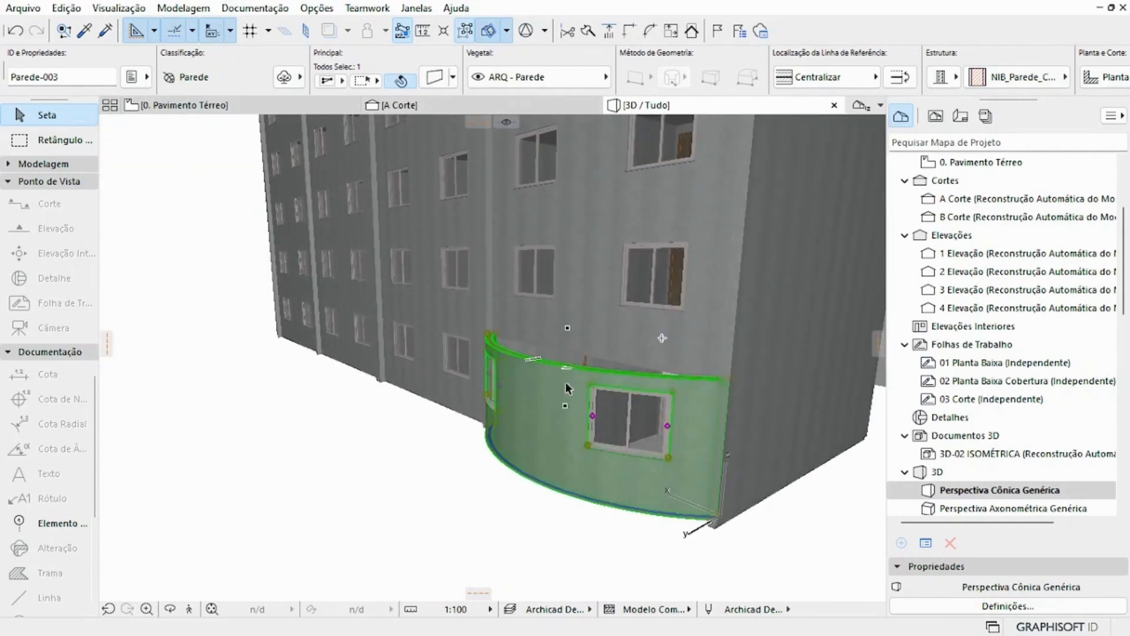
mouse_move(565, 375)
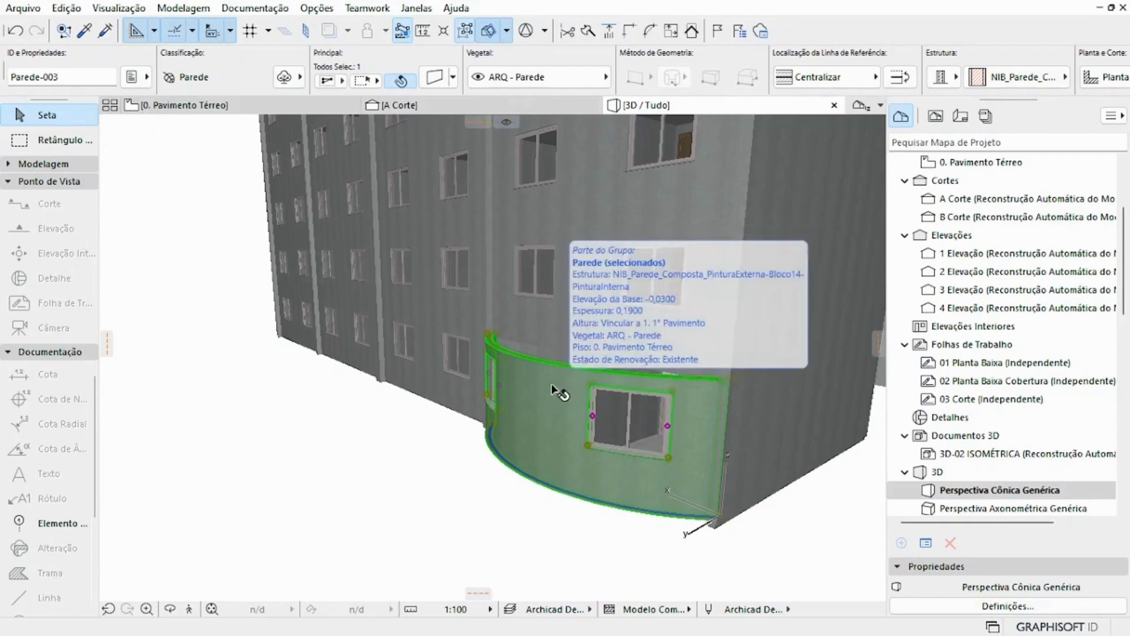
right_click(556, 391)
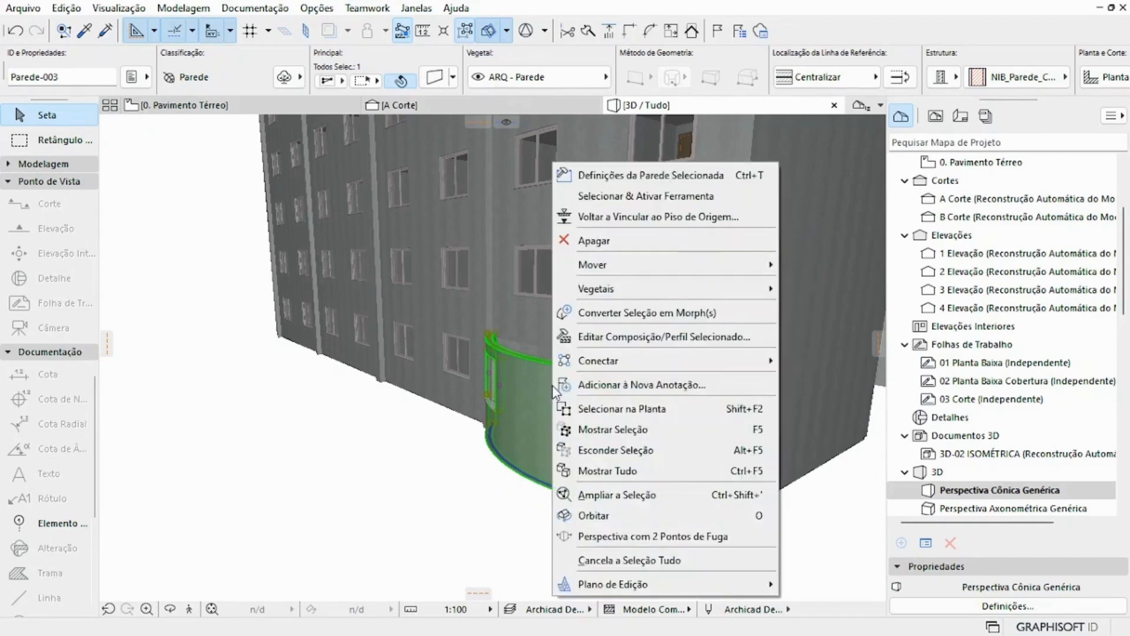
click(647, 412)
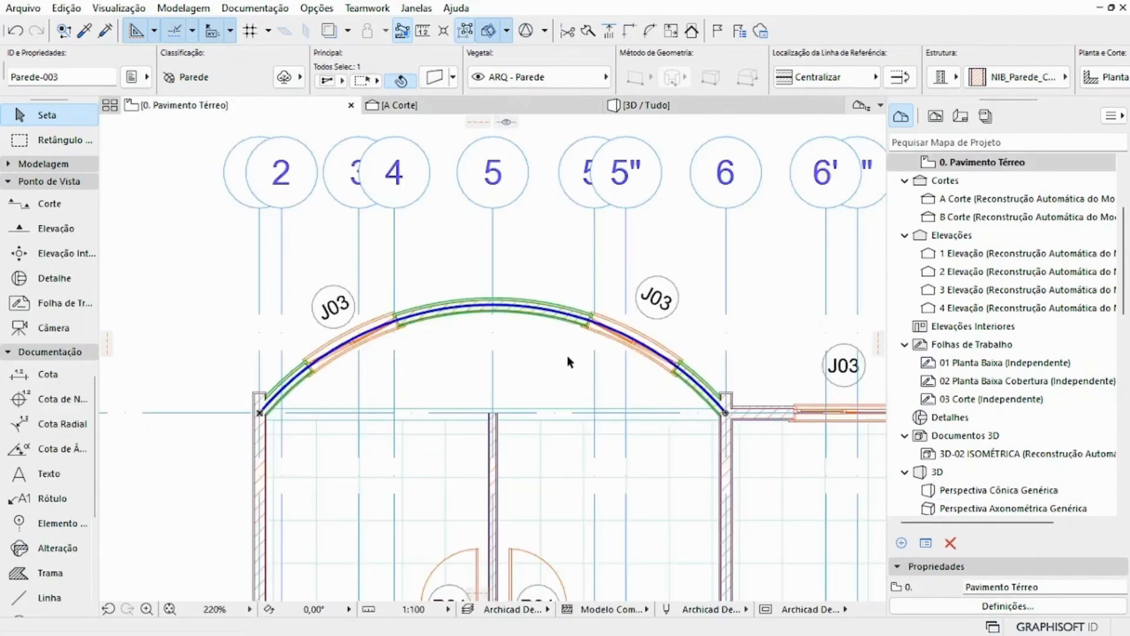
scroll(566, 355, down, 6)
scroll(462, 340, up, 3)
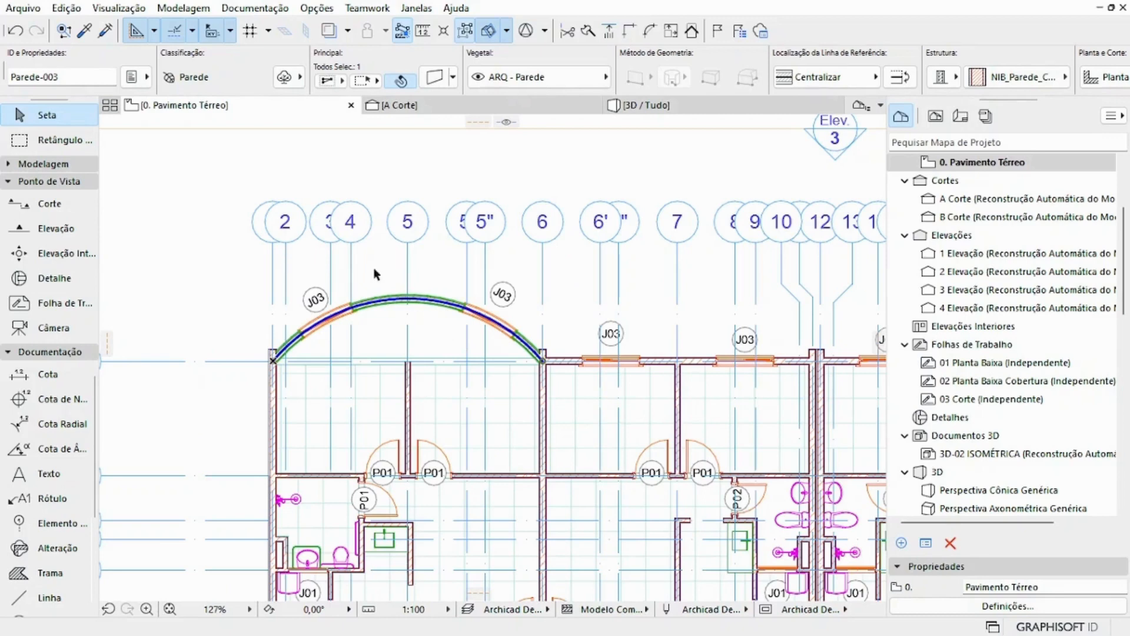
Step: Undo the curving of the corner wall and return to the 0. Pavimento Térreo plan
click(12, 33)
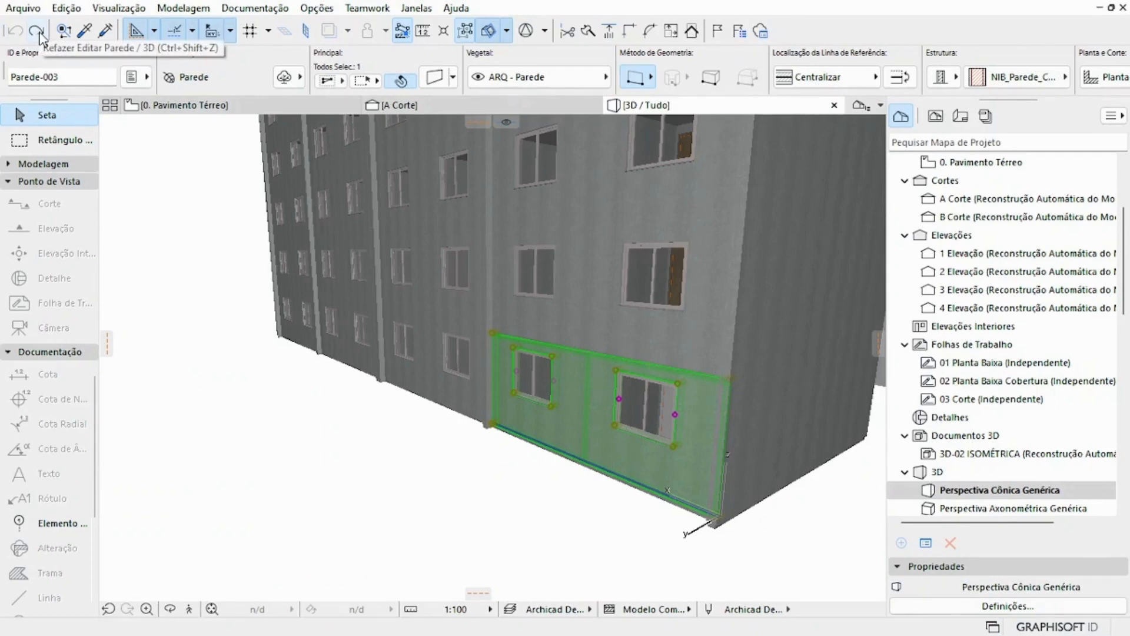
click(37, 33)
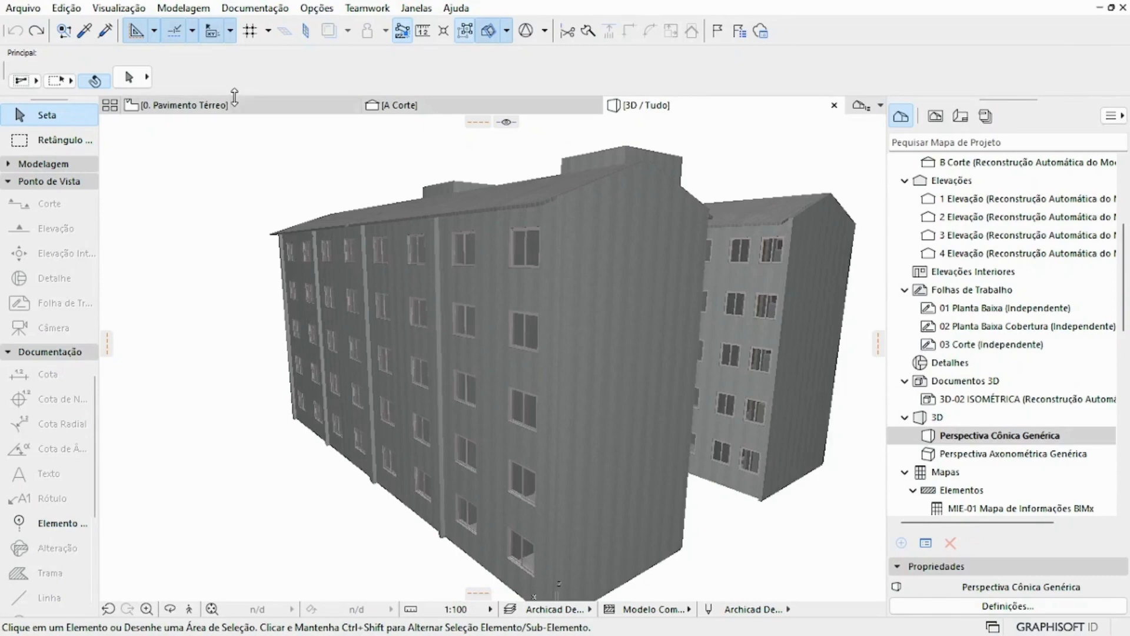
click(236, 111)
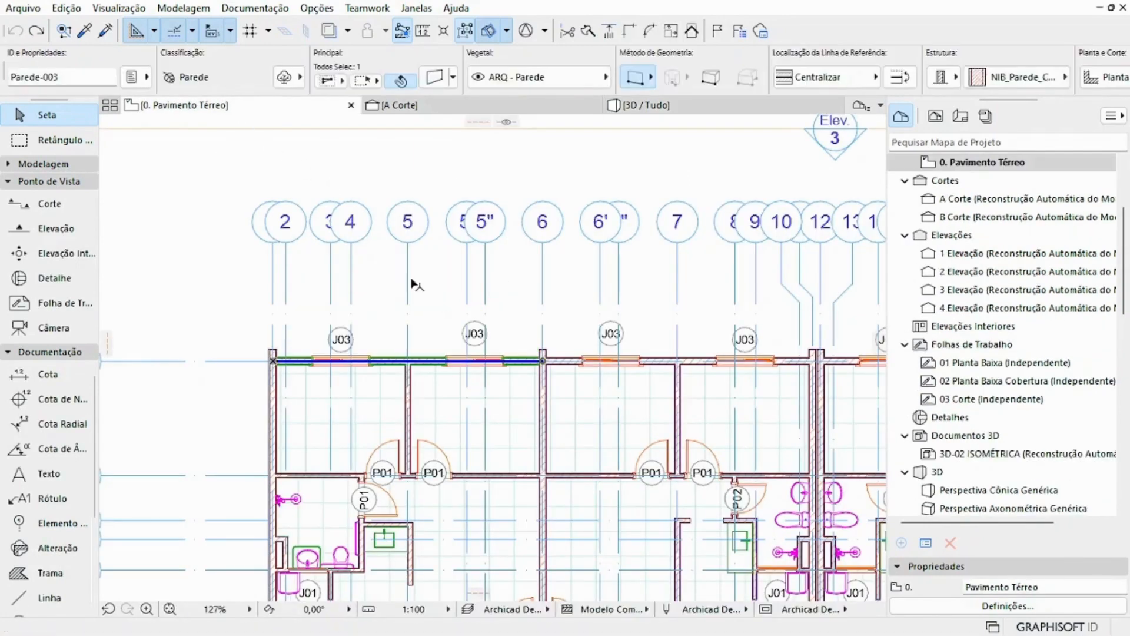
scroll(412, 282, down, 4)
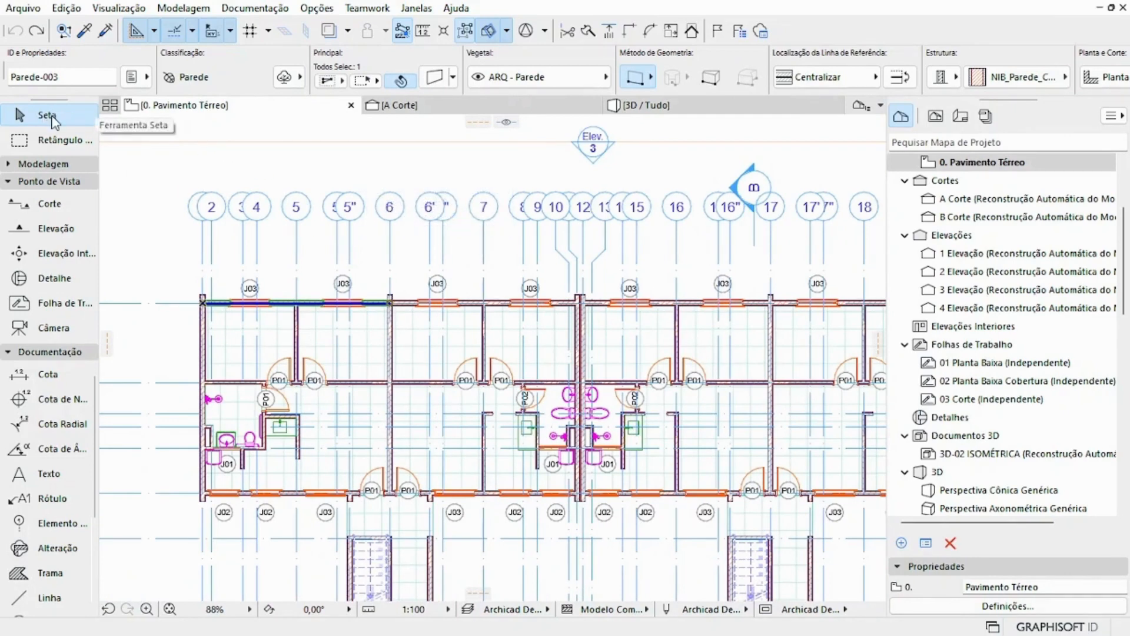
Step: Select the partition, outer and dividing walls around the second room together and try dragging them from the dividing wall's outer end
click(277, 266)
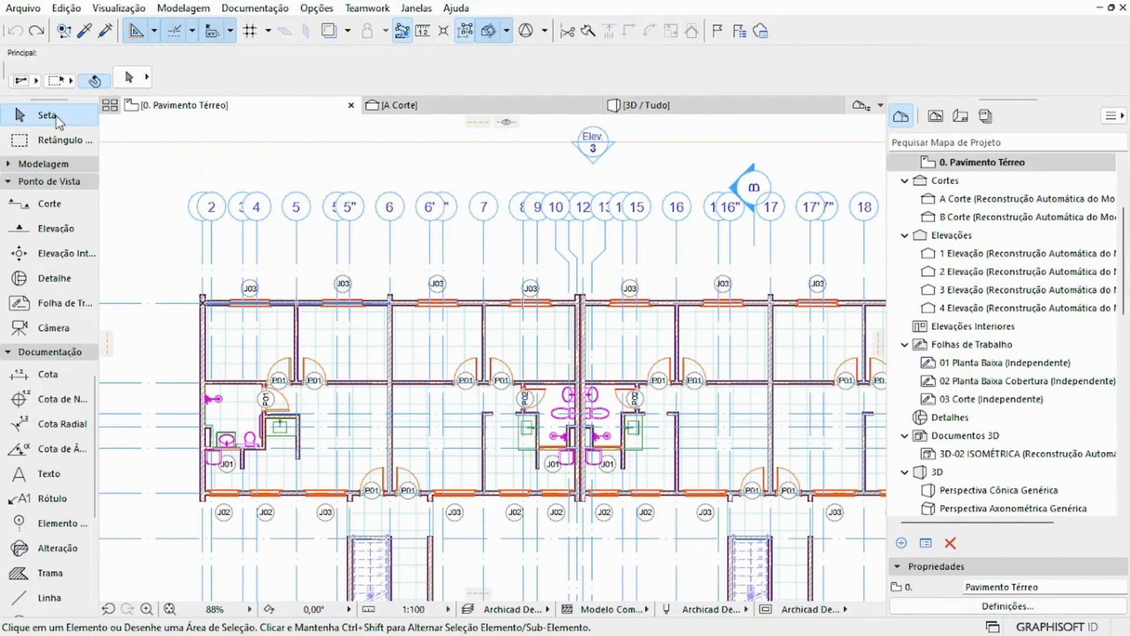
scroll(301, 321, up, 5)
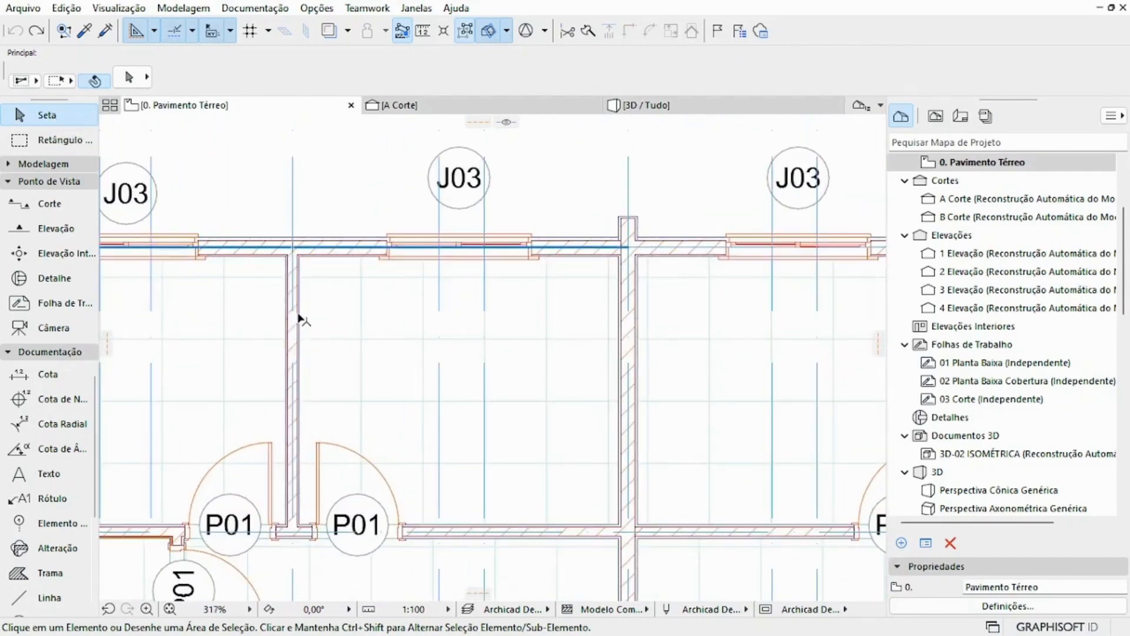
click(300, 318)
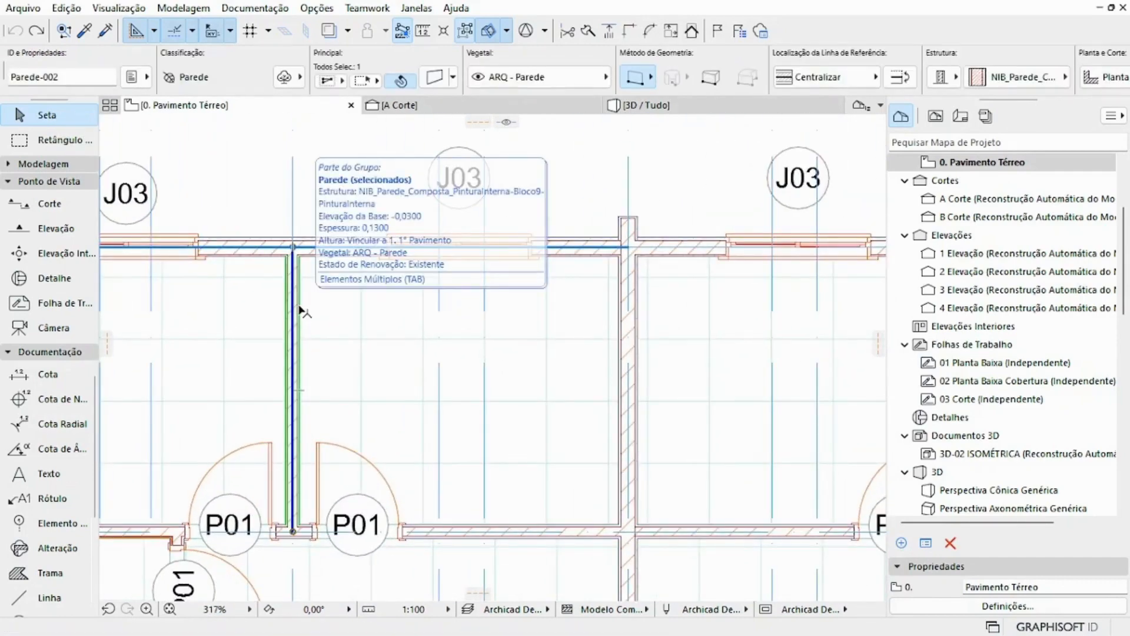
shift+click(312, 240)
shift+click(616, 221)
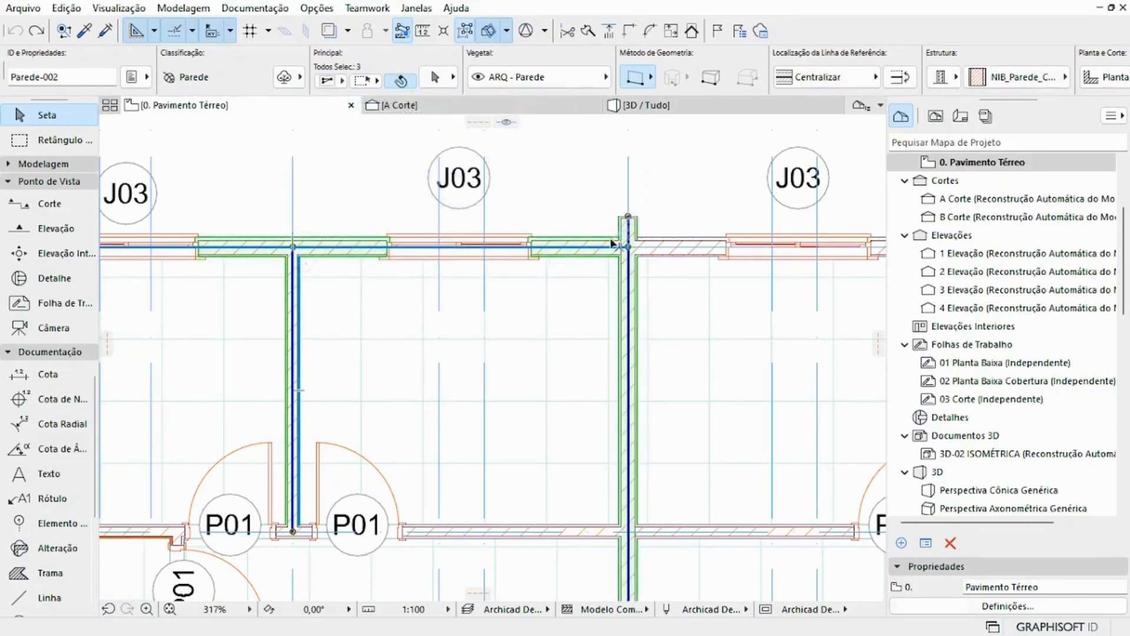
click(628, 215)
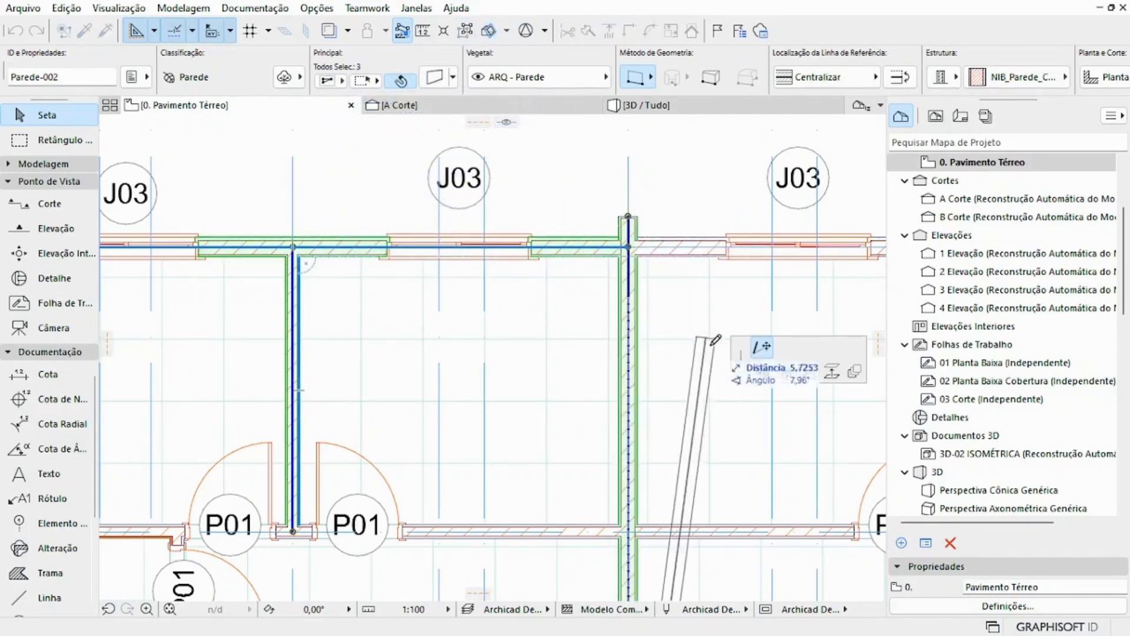
click(762, 371)
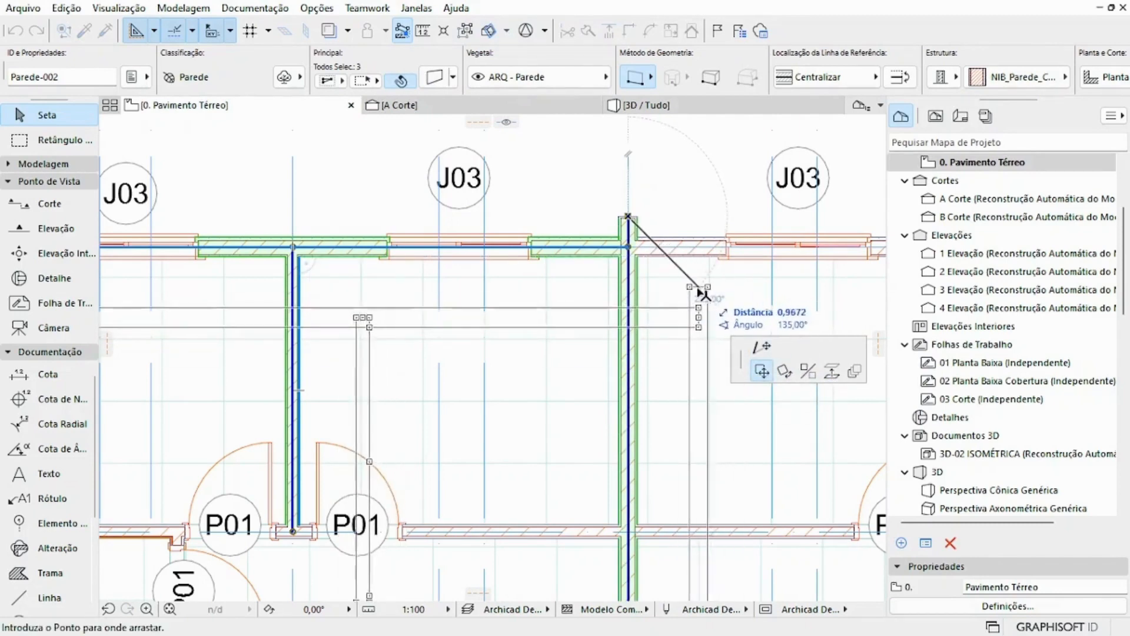
click(618, 240)
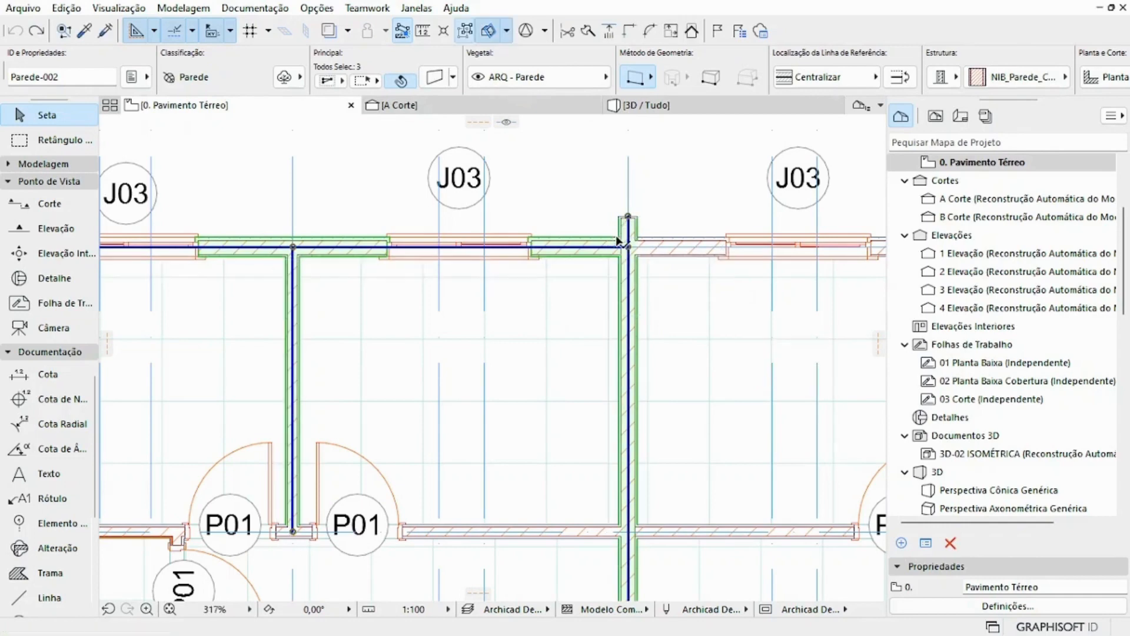
Step: Remove the dividing wall on axis 6 from the selection and deselect the remaining walls
scroll(621, 265, down, 3)
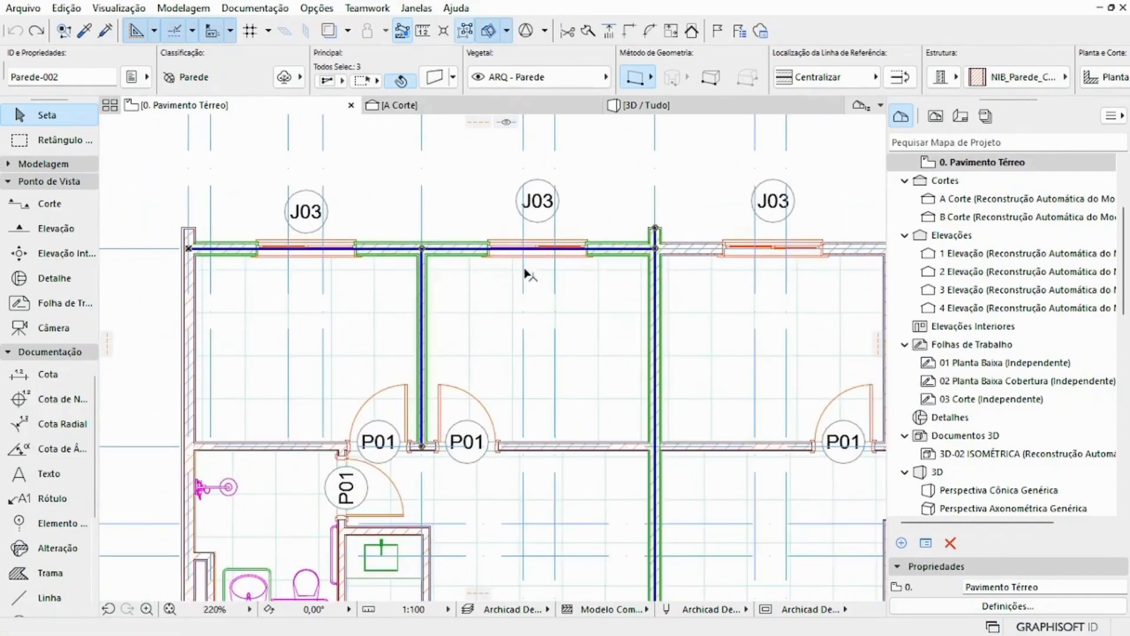
shift+click(655, 243)
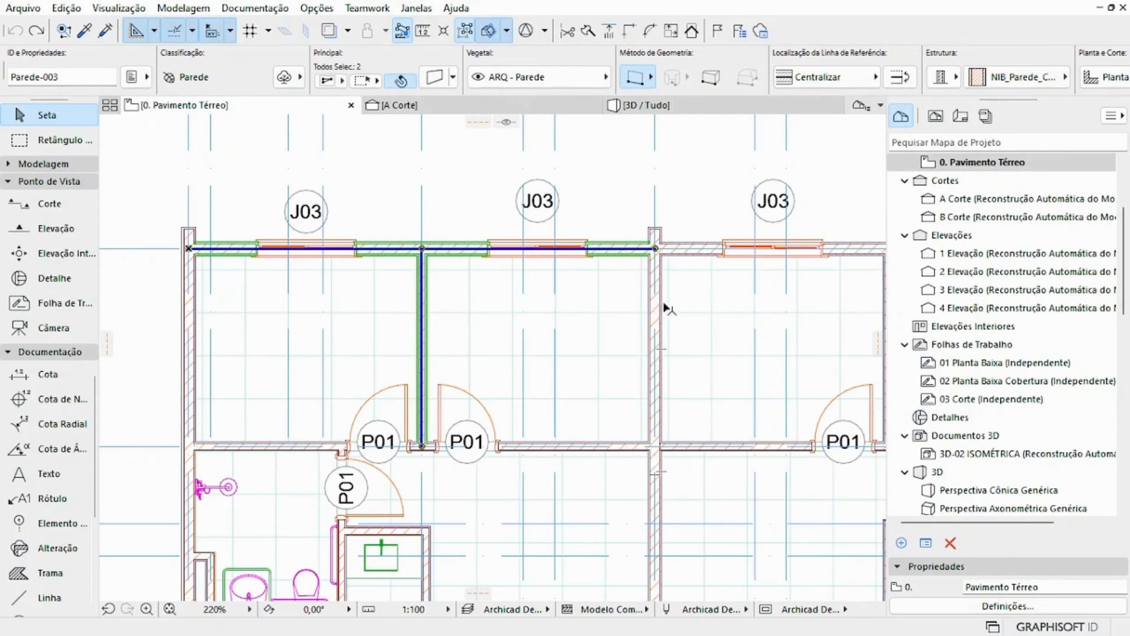
key(Escape)
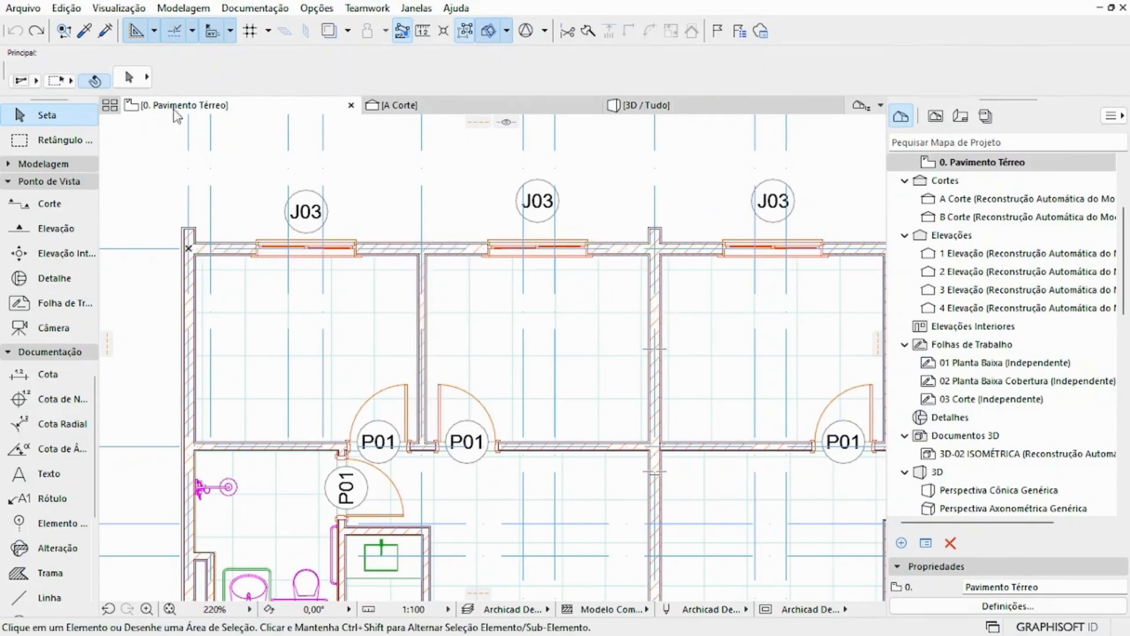
Step: Use Seleção rápida to select the corner room's floor slab by its surface, select its J03 window by the marker, and clear the selection
click(95, 80)
mouse_move(260, 302)
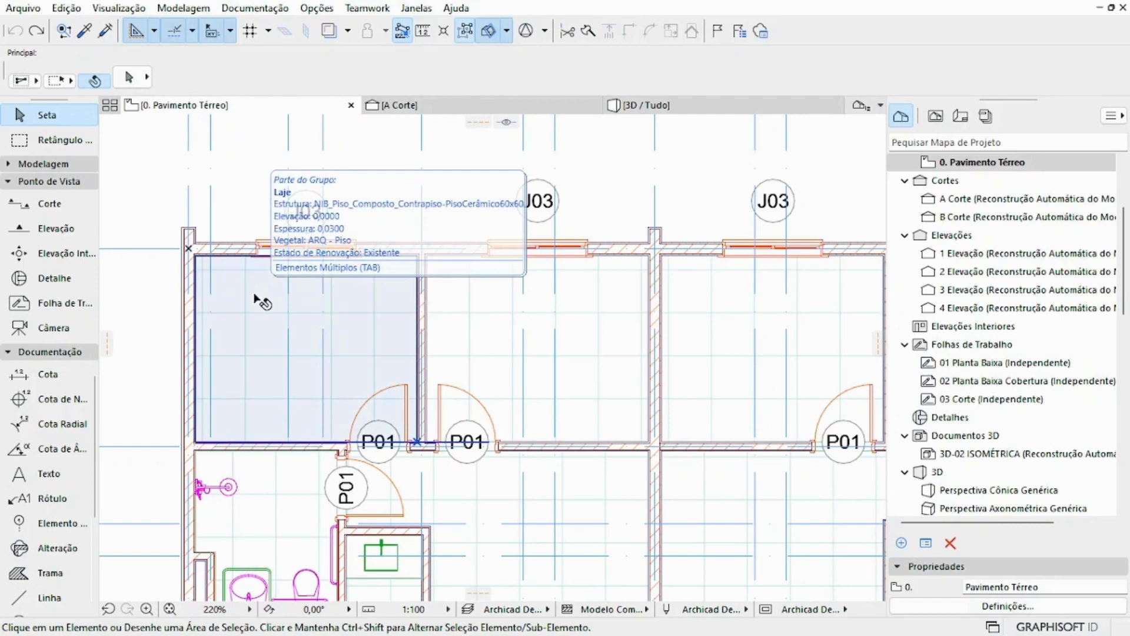
click(259, 302)
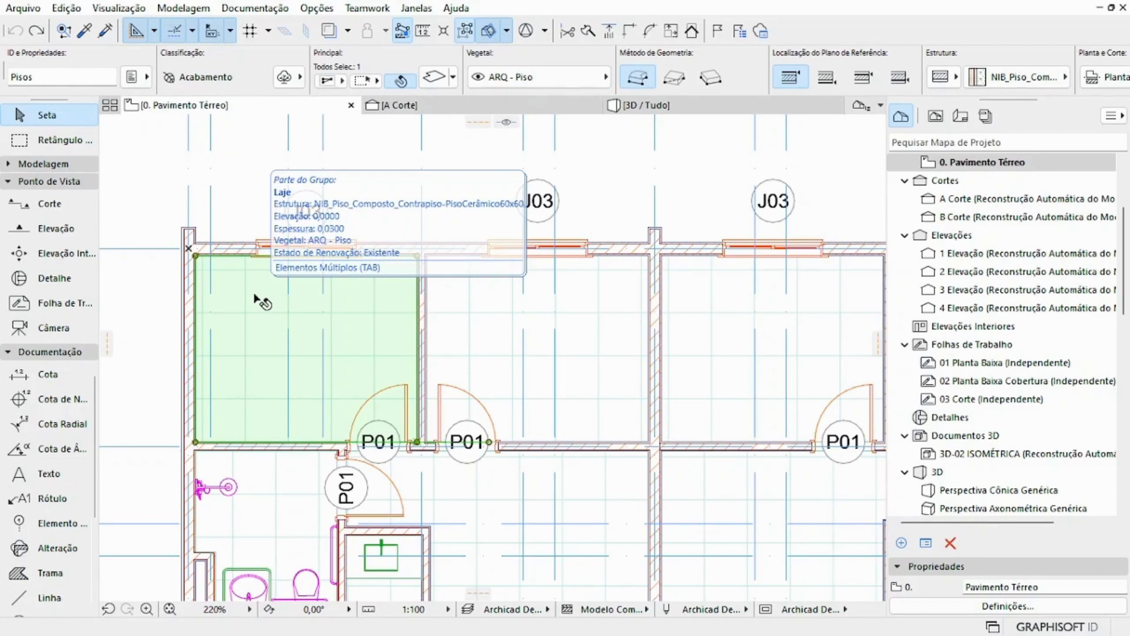
click(306, 213)
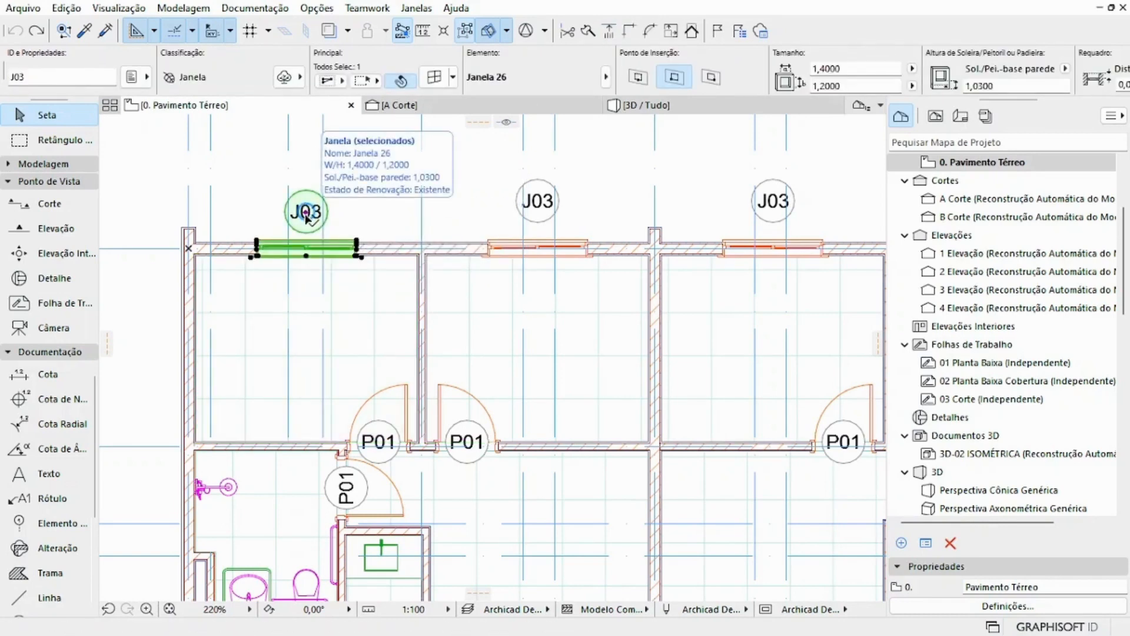
key(Escape)
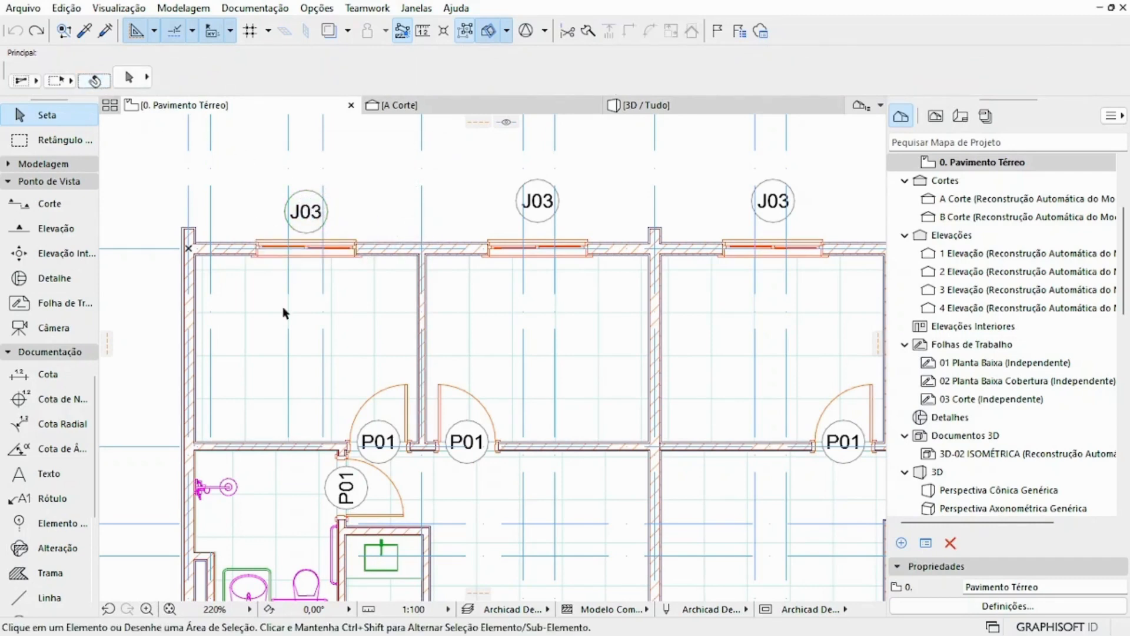
Step: Try selecting the corner room's elements with a rectangular selection area around the room, and clear the selection
drag(261, 283, 361, 361)
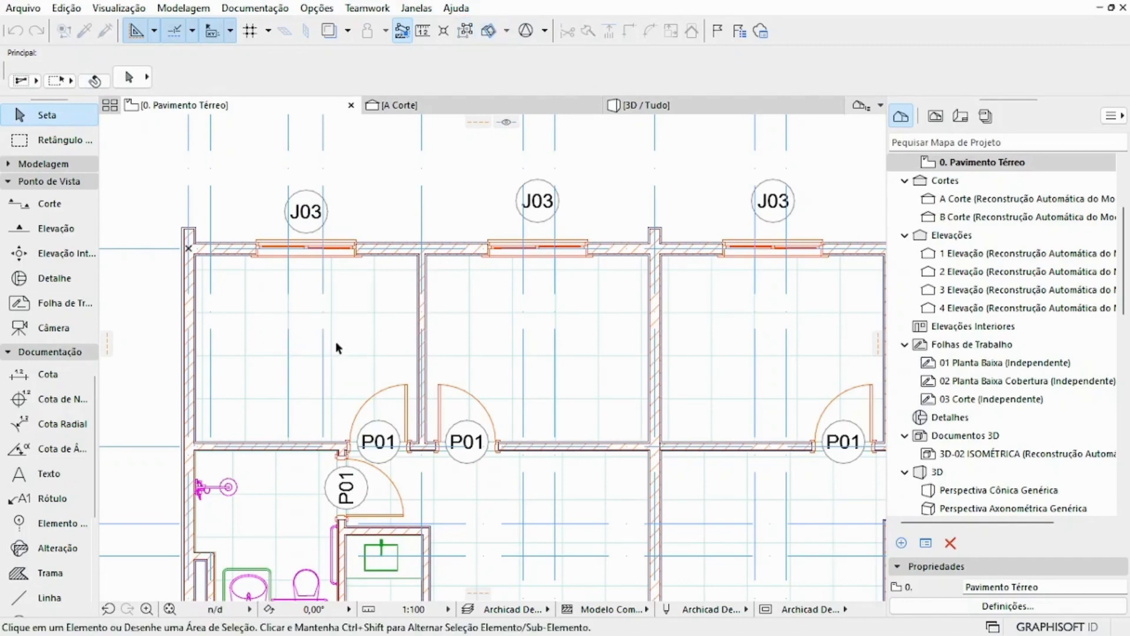
drag(157, 236, 429, 472)
click(164, 147)
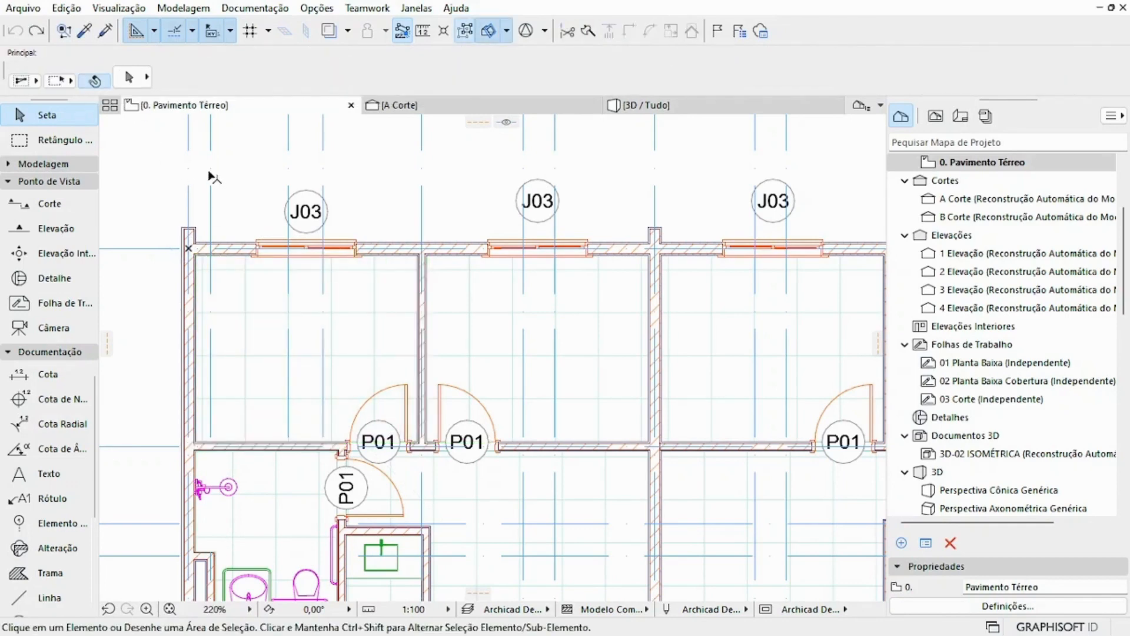
Step: Select all walls on the ground-floor plan at once with the Parede tool active, and clear the selection
scroll(210, 178, down, 1)
scroll(209, 178, down, 1)
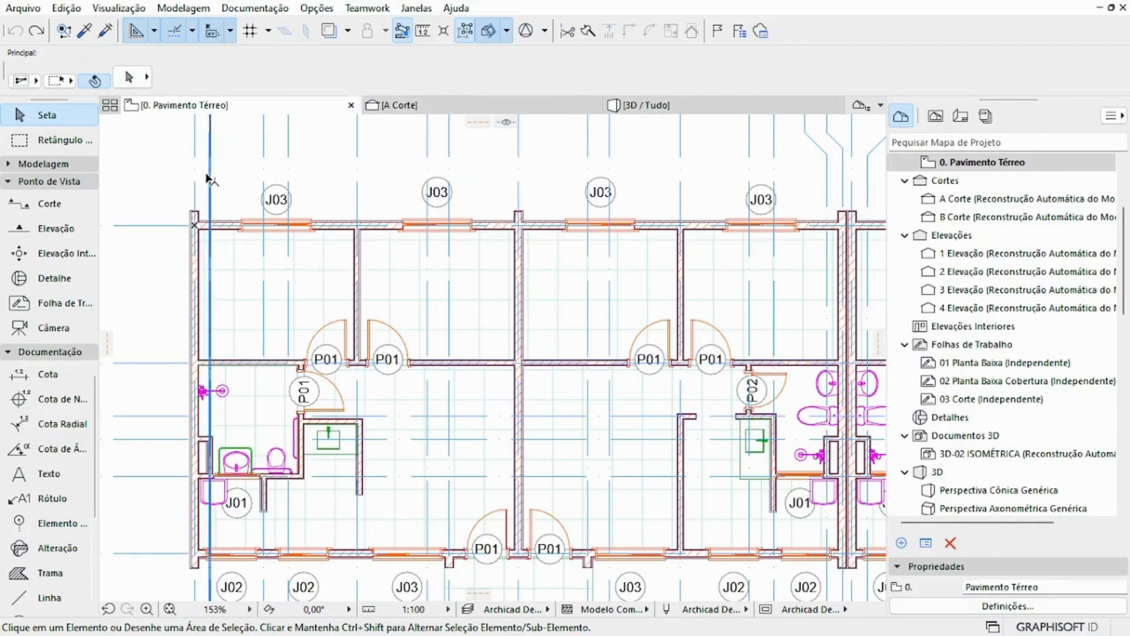
click(79, 170)
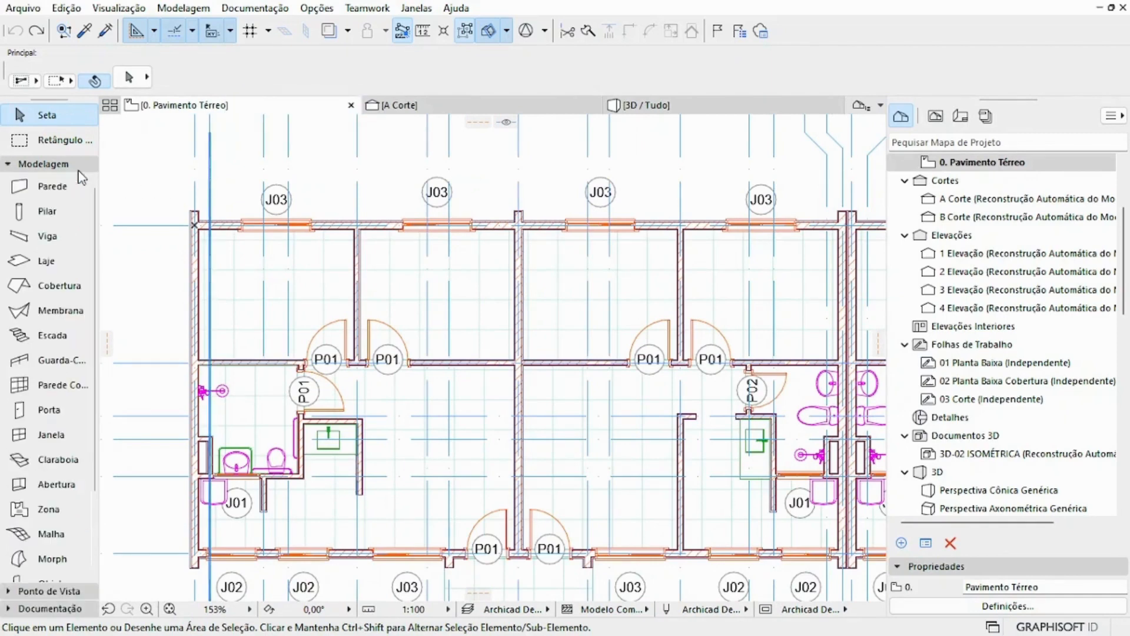
scroll(147, 175, down, 1)
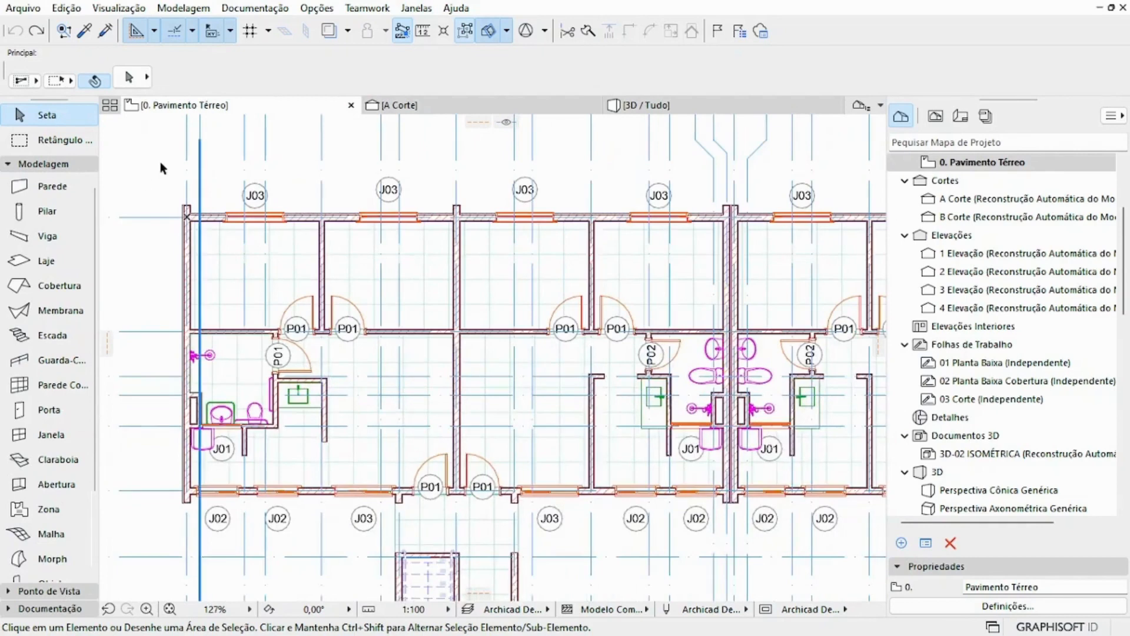
click(50, 188)
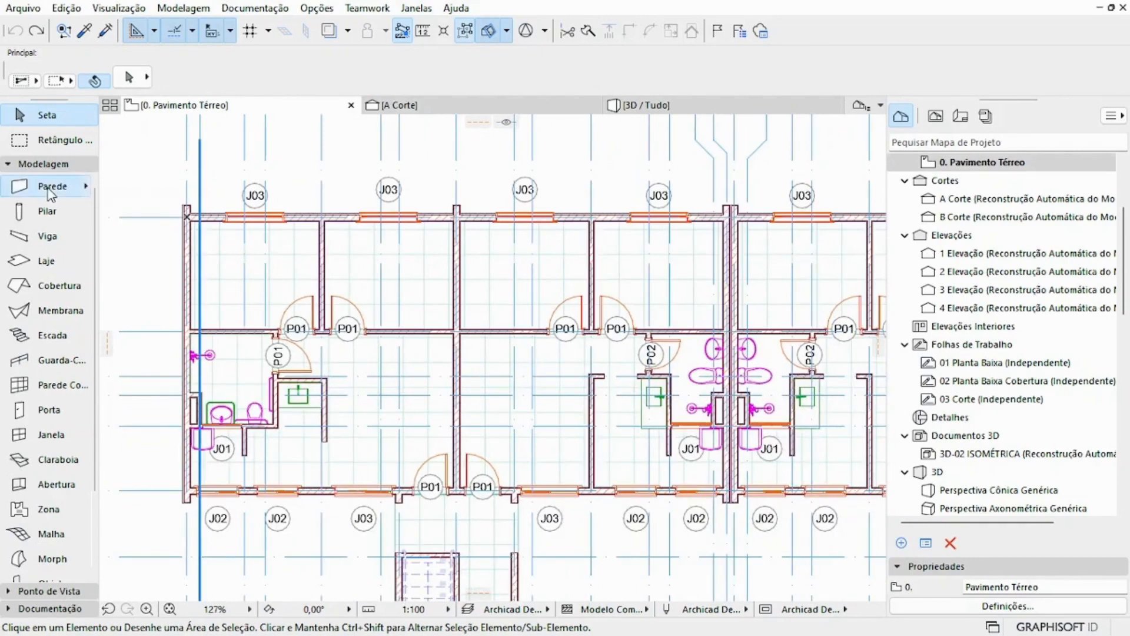
key(ctrl+a)
scroll(678, 228, down, 5)
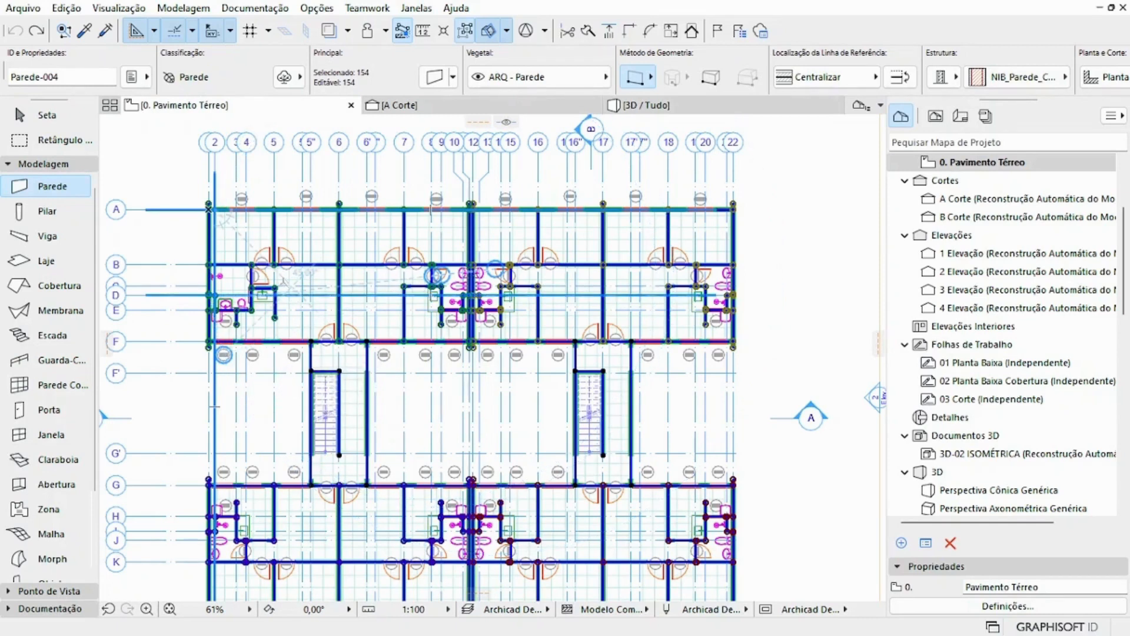
key(Escape)
key(Escape)
Step: Select all doors on the ground-floor plan at once with the Porta tool active, and clear the selection
scroll(317, 211, up, 4)
scroll(453, 310, up, 3)
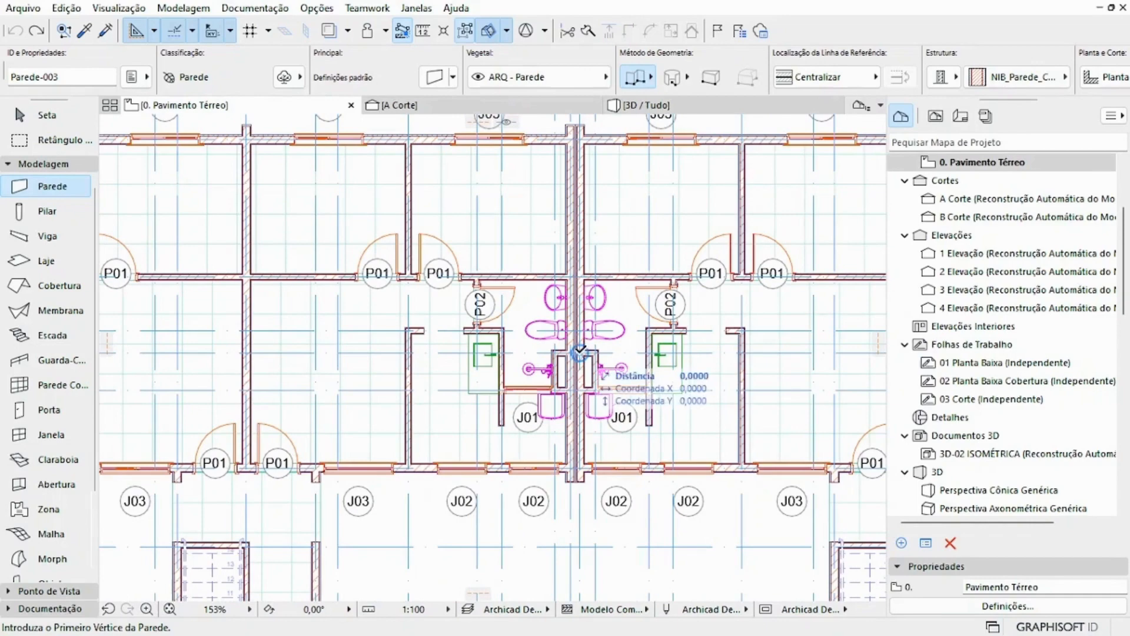
scroll(380, 257, down, 1)
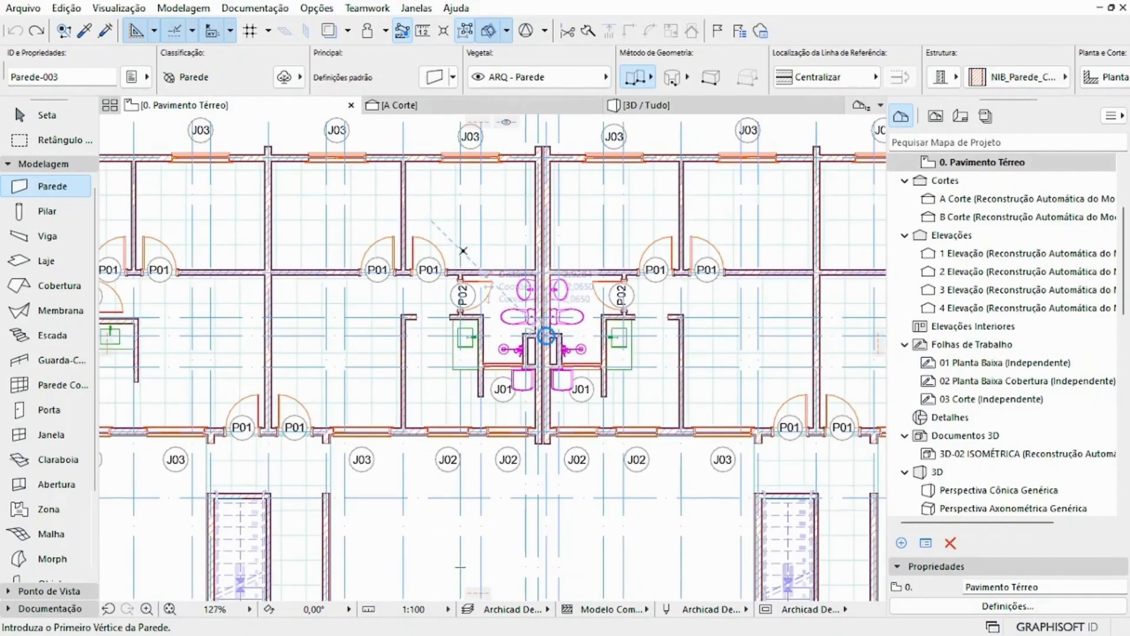
click(53, 410)
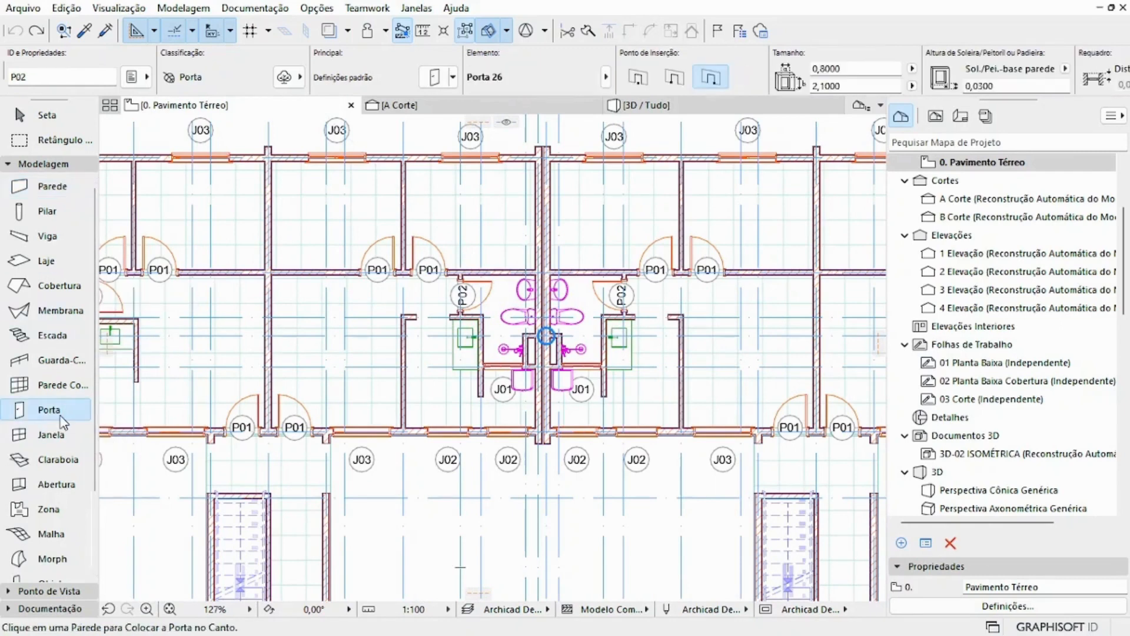
double_click(59, 412)
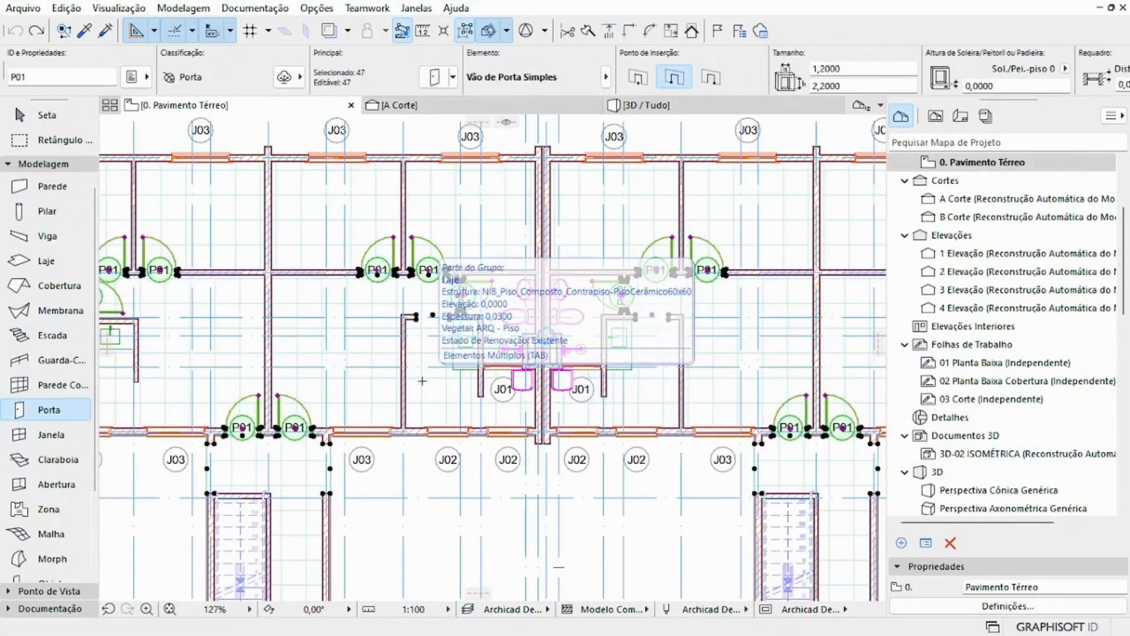
key(Escape)
key(Escape)
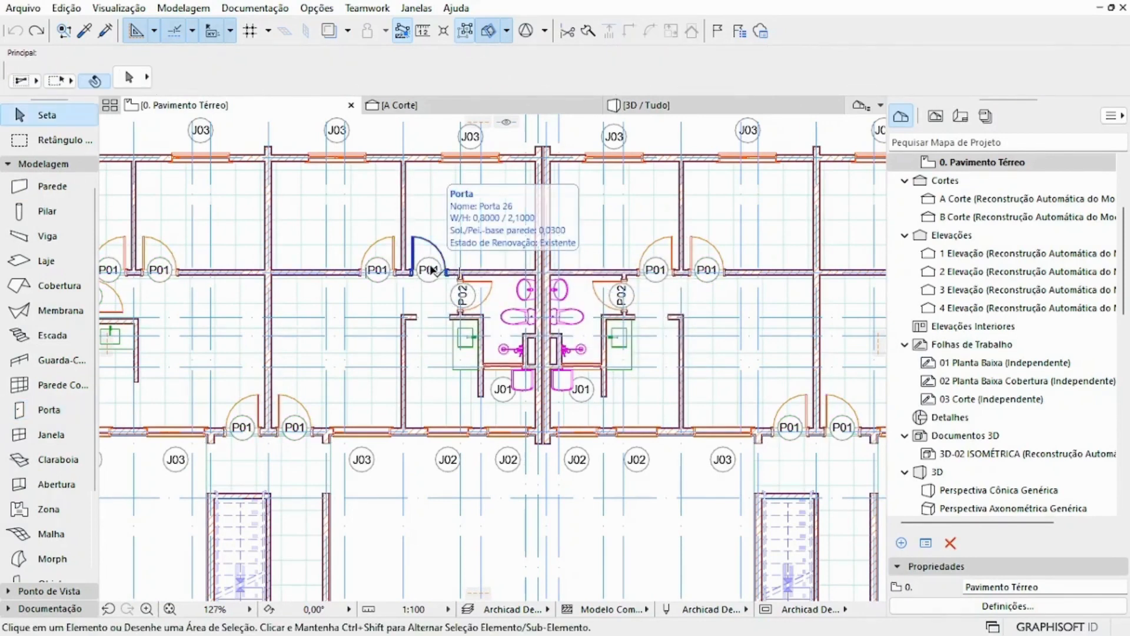
Step: Open Pesquisar & Selecionar and set the Tipo de Elemento criterion to Porta
click(68, 35)
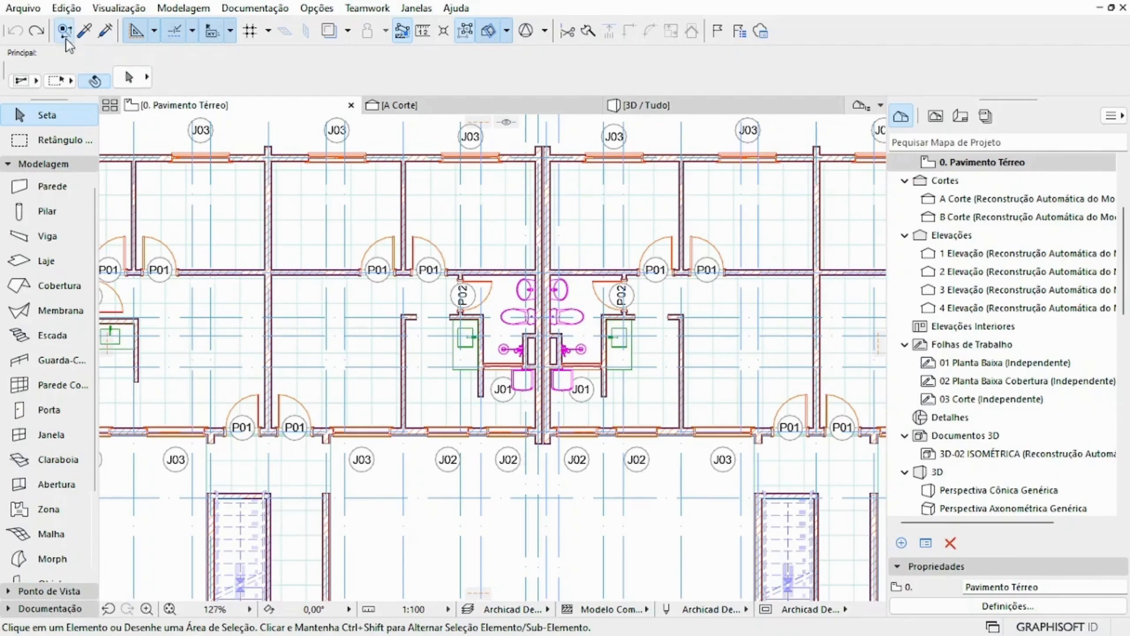
drag(743, 179, 646, 171)
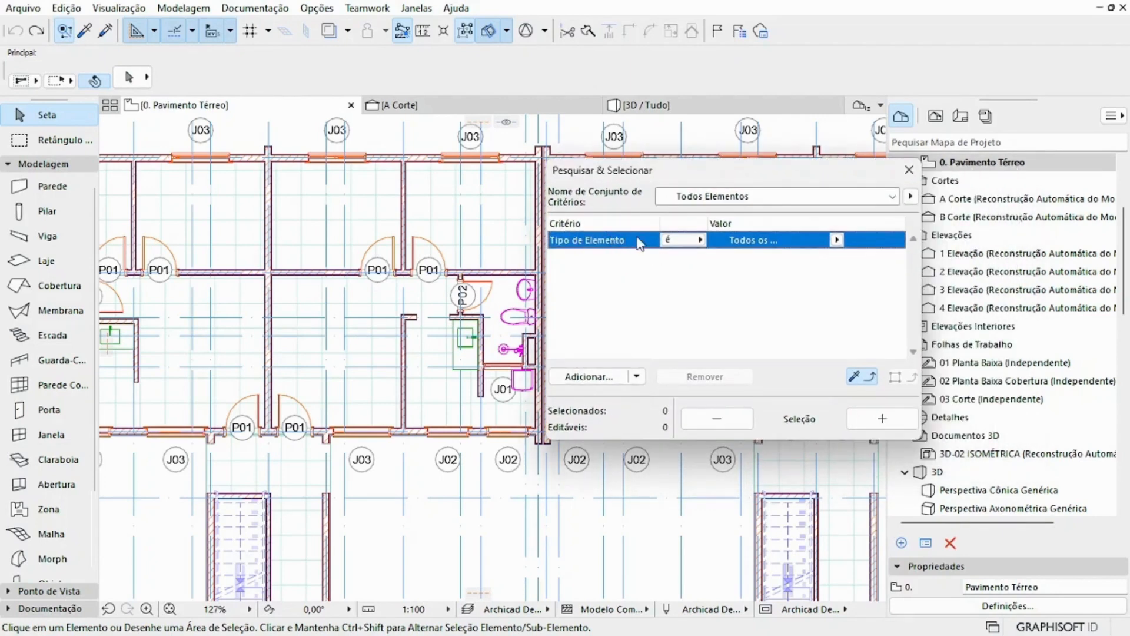
click(836, 239)
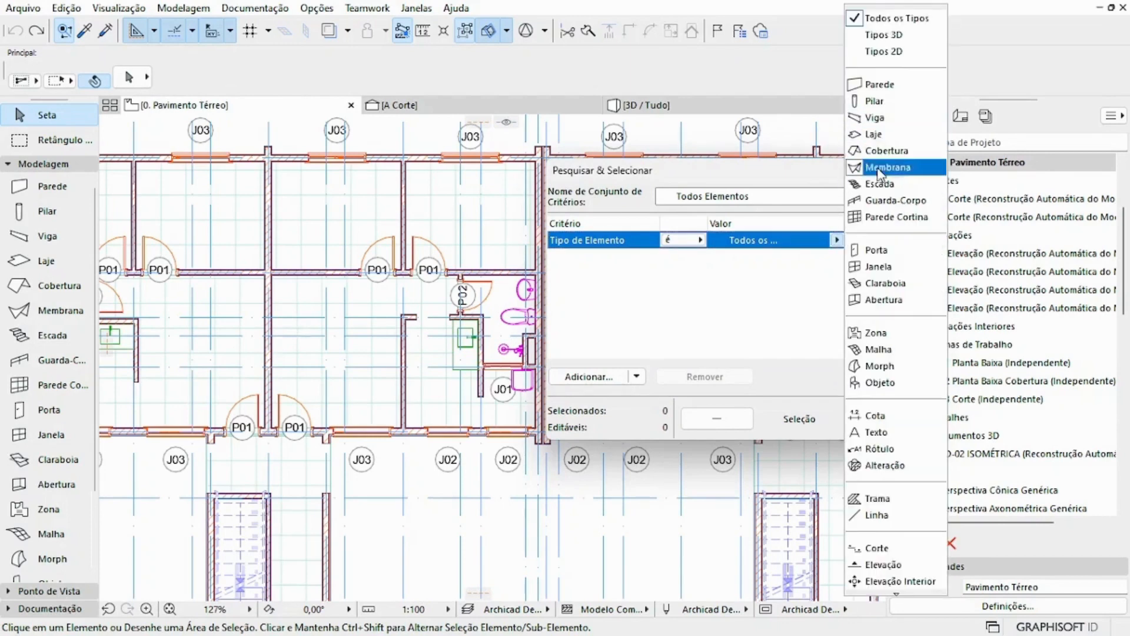
click(890, 254)
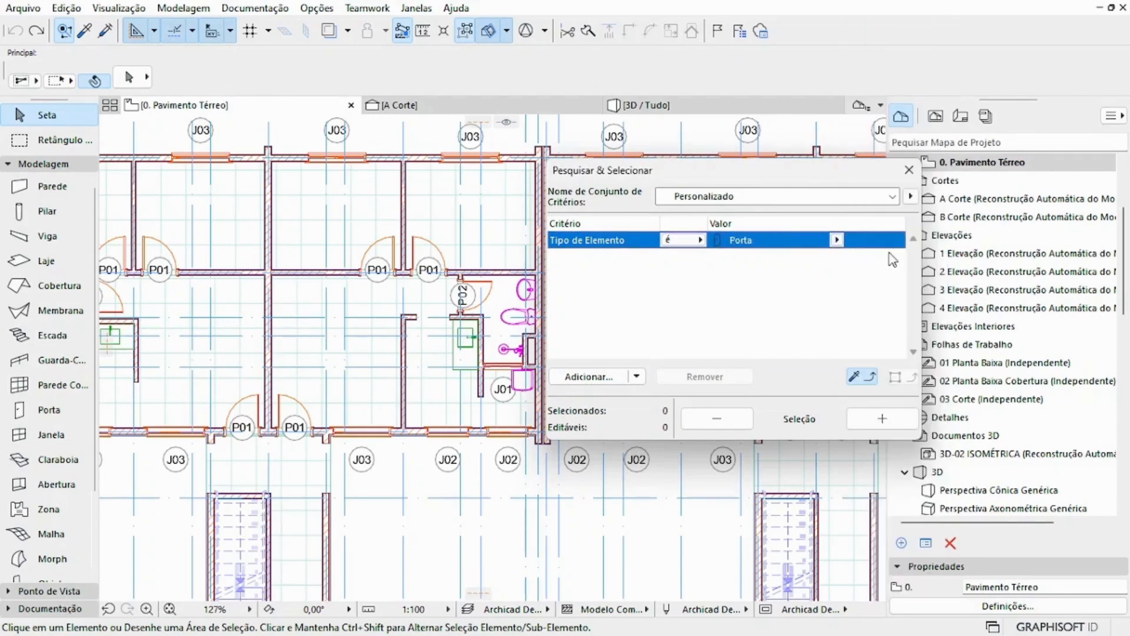
Step: Browse the available criteria groups and add ID do Elemento from ID e categorias to the search
click(589, 379)
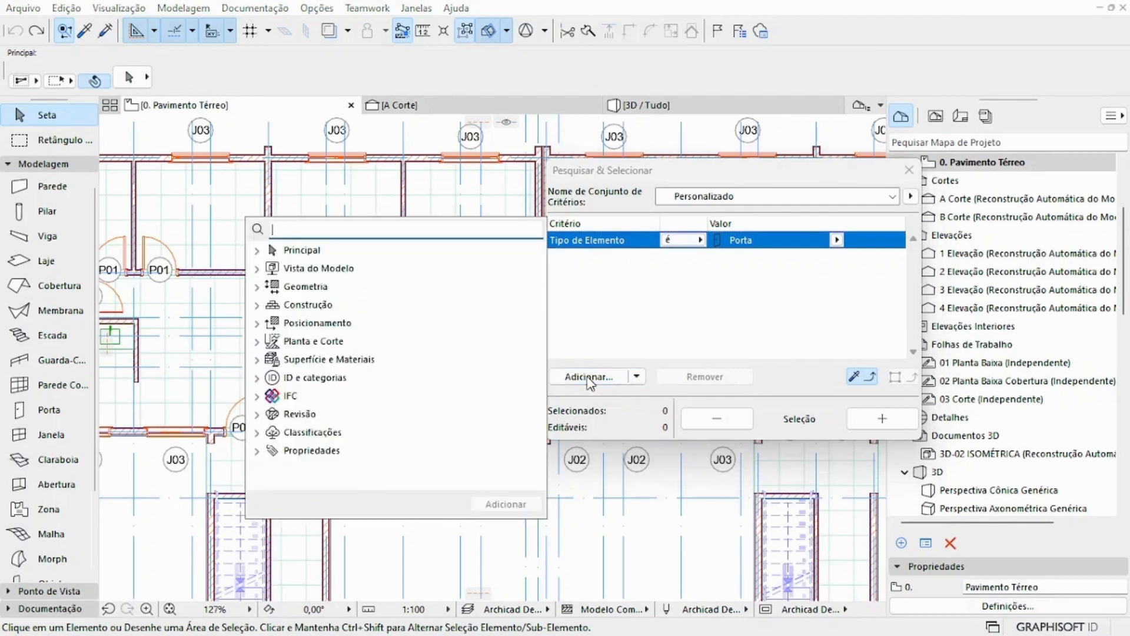
click(258, 269)
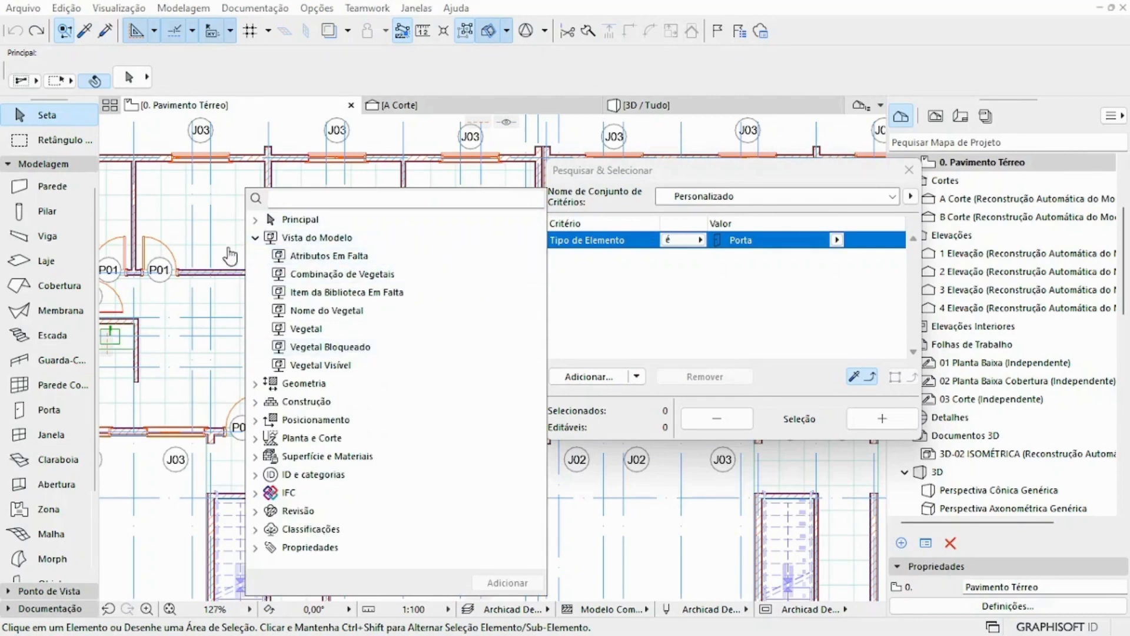
click(255, 238)
click(255, 256)
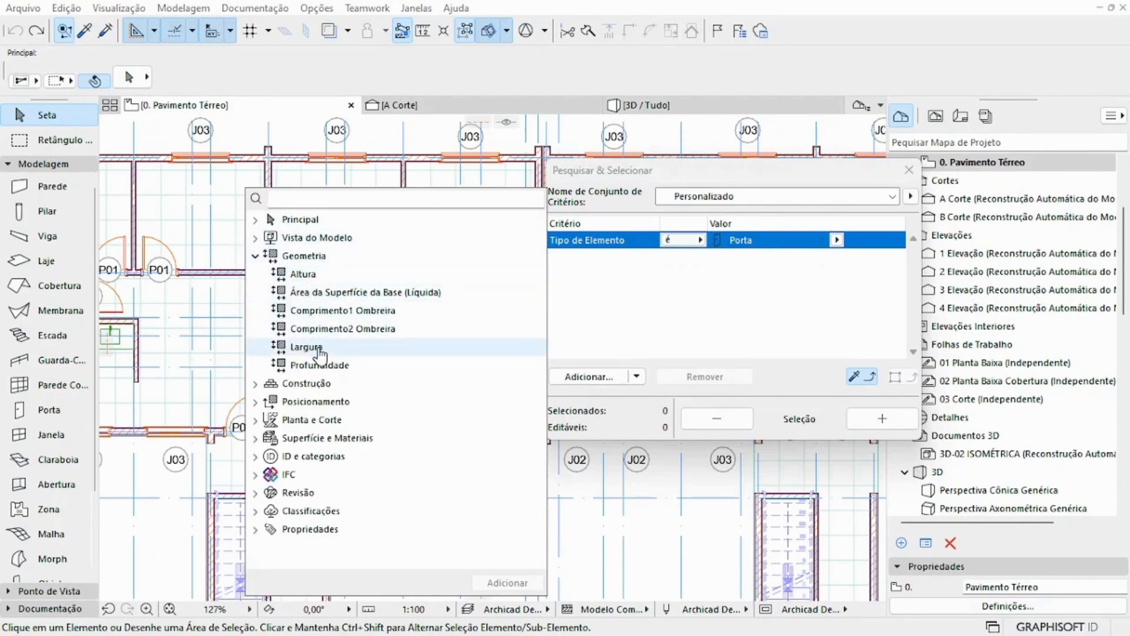
click(255, 256)
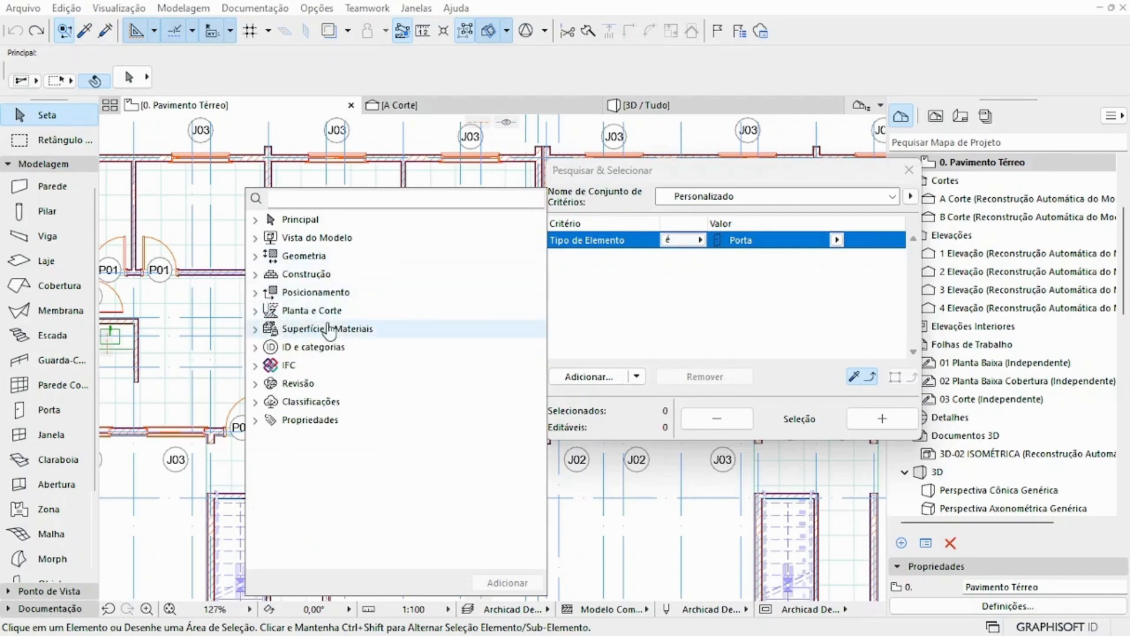
click(256, 347)
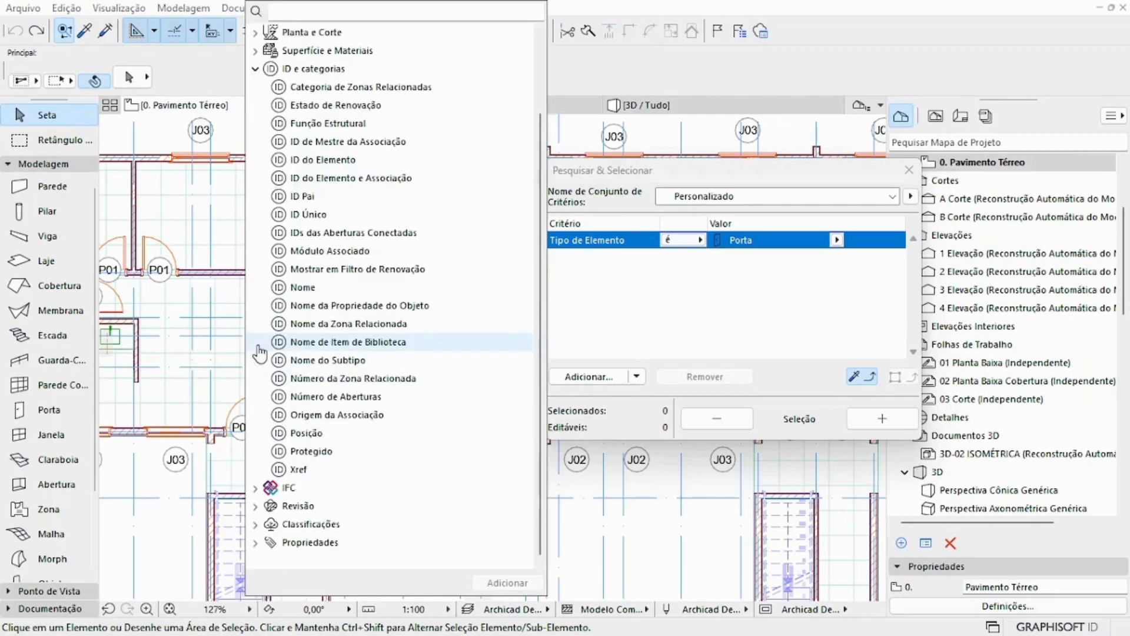
click(320, 166)
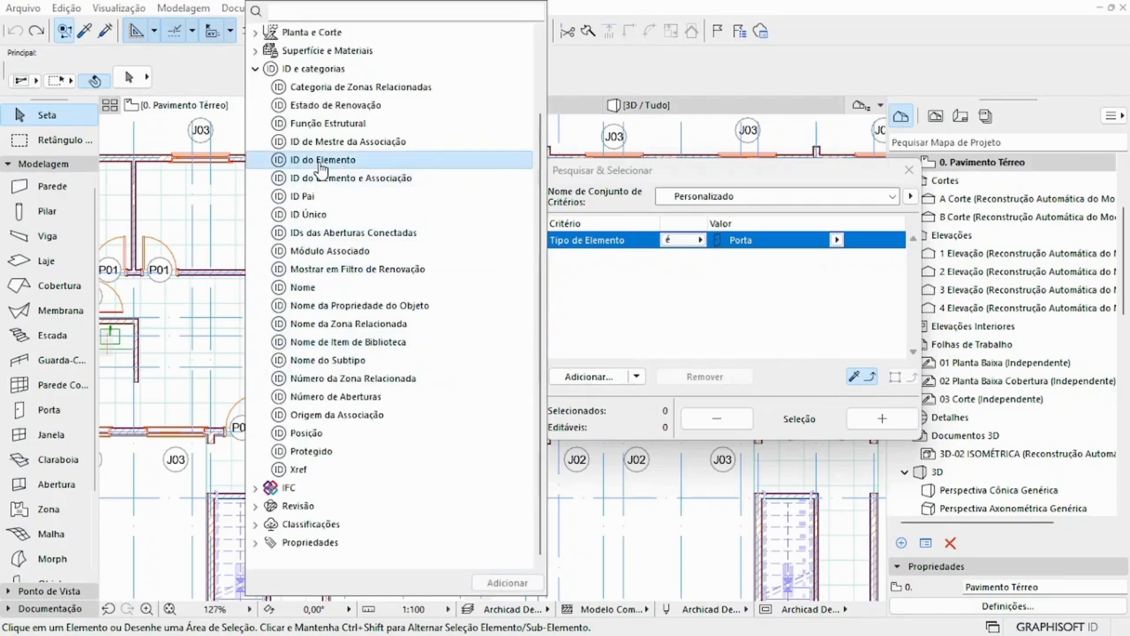
double_click(319, 165)
Step: Set the ID do Elemento criterion to "é" with the value P01
click(721, 285)
click(700, 257)
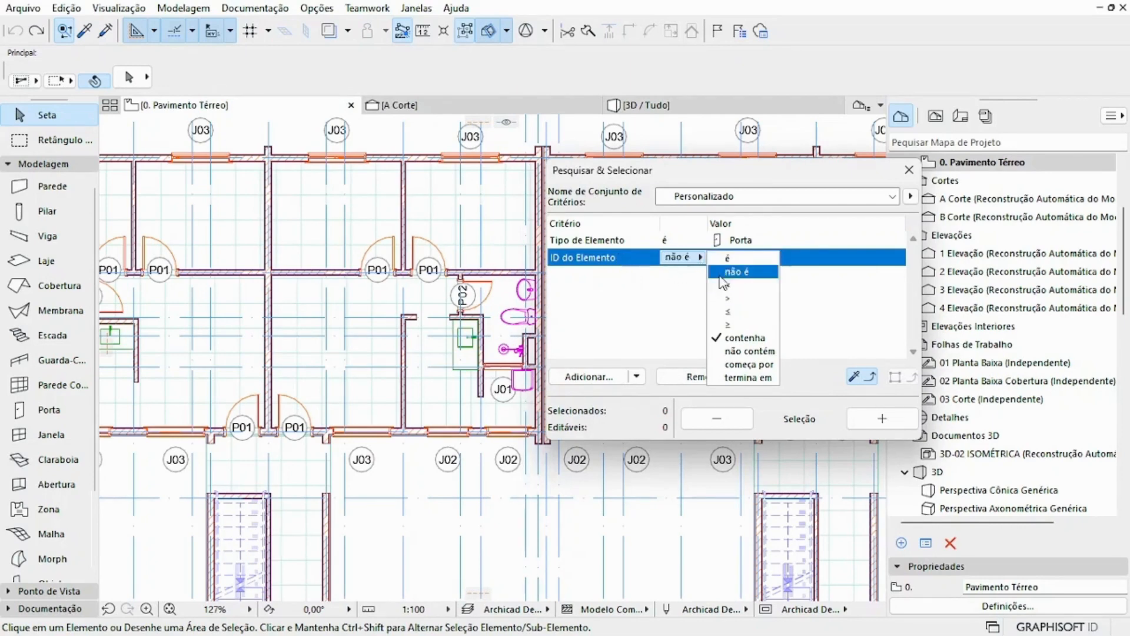
click(730, 258)
text(P01)
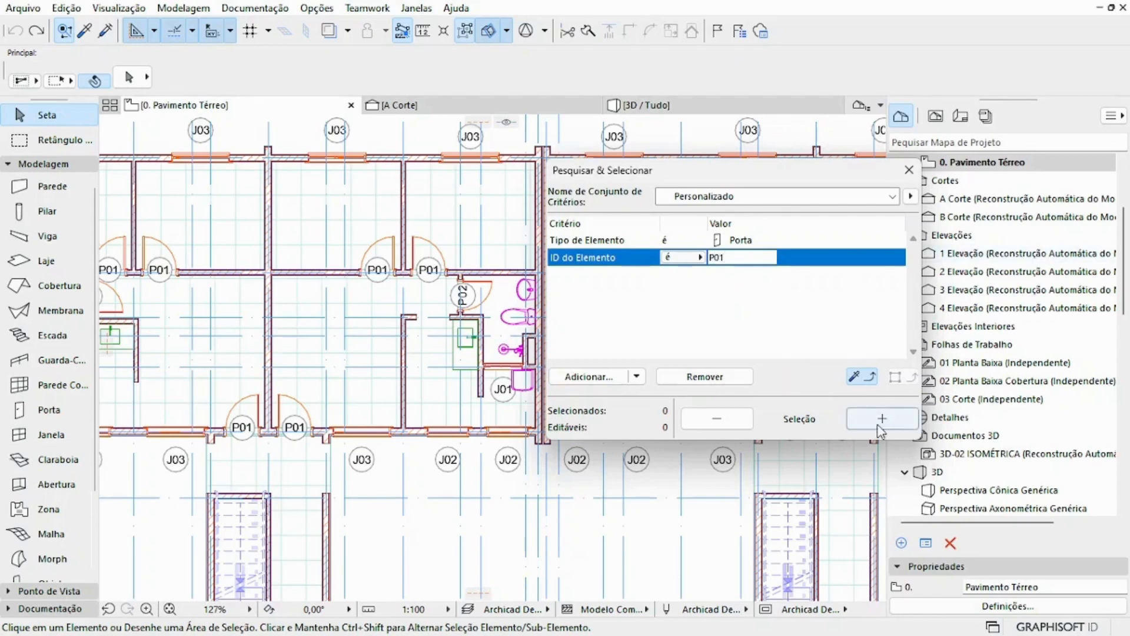
Step: Add the doors matching the criteria to the selection, remove them from it again, and close Pesquisar & Selecionar
click(882, 419)
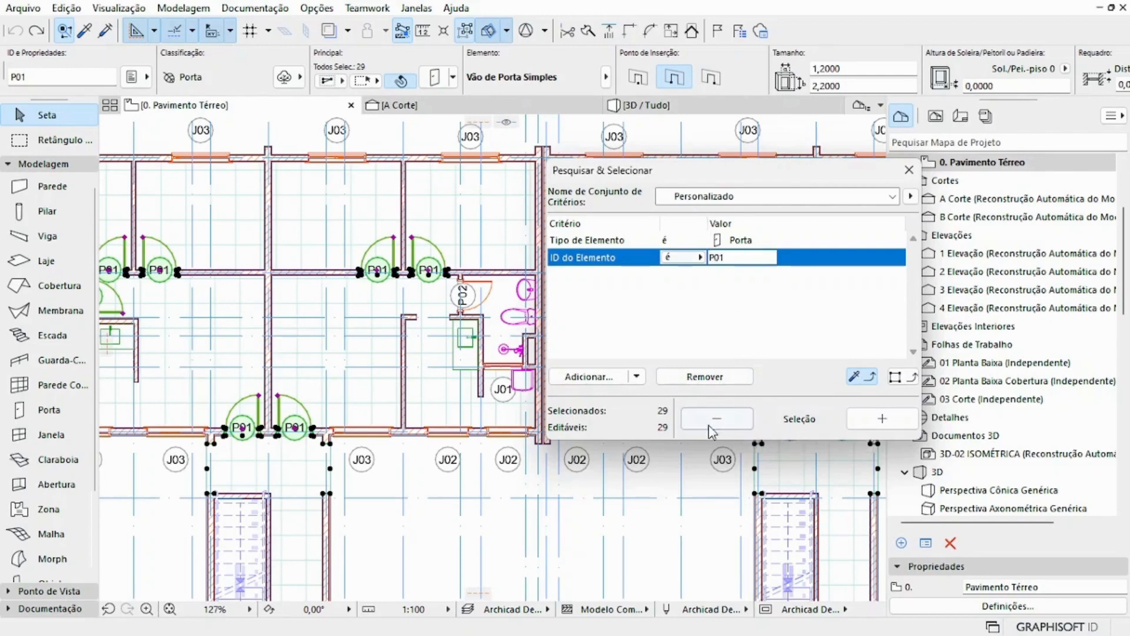
click(721, 417)
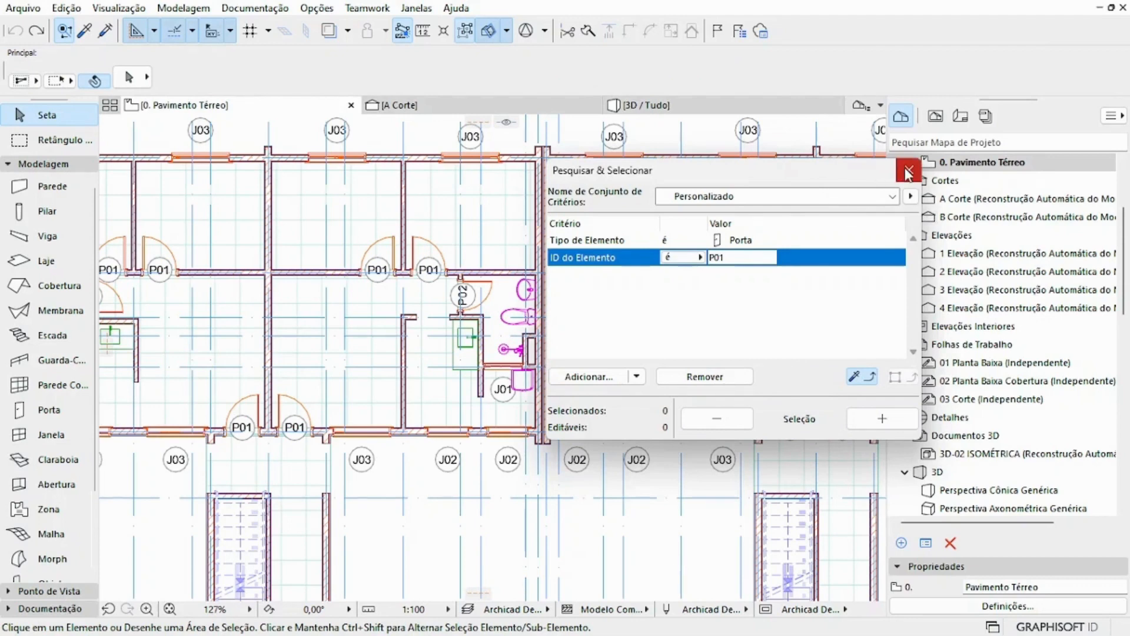
click(909, 173)
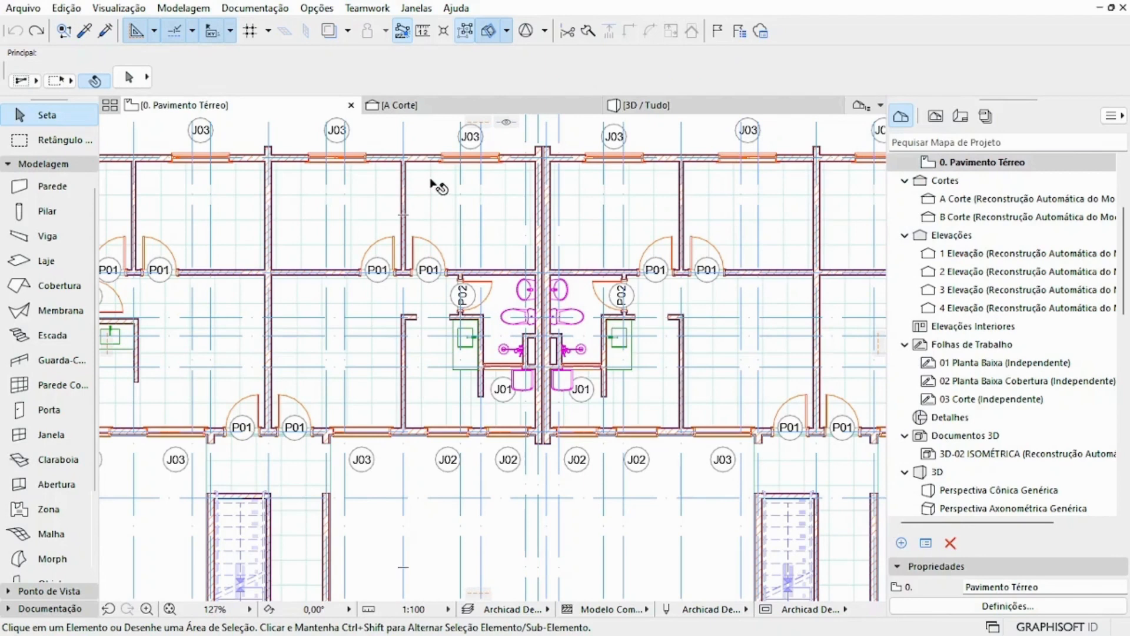
Step: Measure the inner width and depth of the upper room beside the double wall, from corner to corner, and end the measurement
click(425, 33)
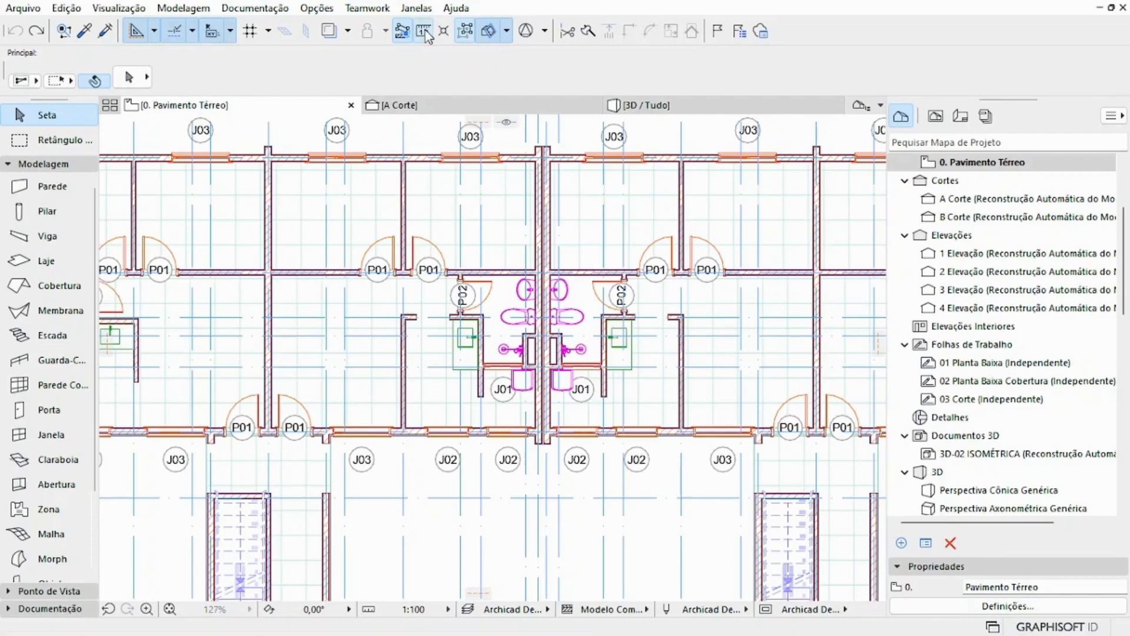
scroll(324, 213, up, 6)
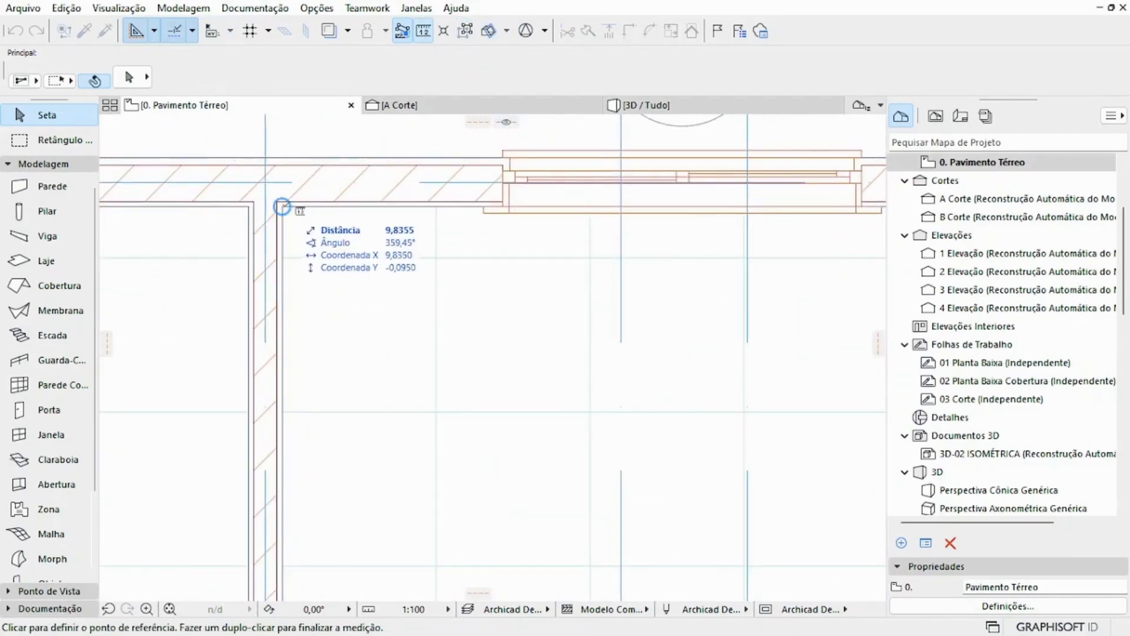
click(283, 206)
scroll(627, 284, down, 3)
middle_drag(627, 283, 527, 283)
scroll(805, 266, up, 2)
scroll(806, 266, up, 1)
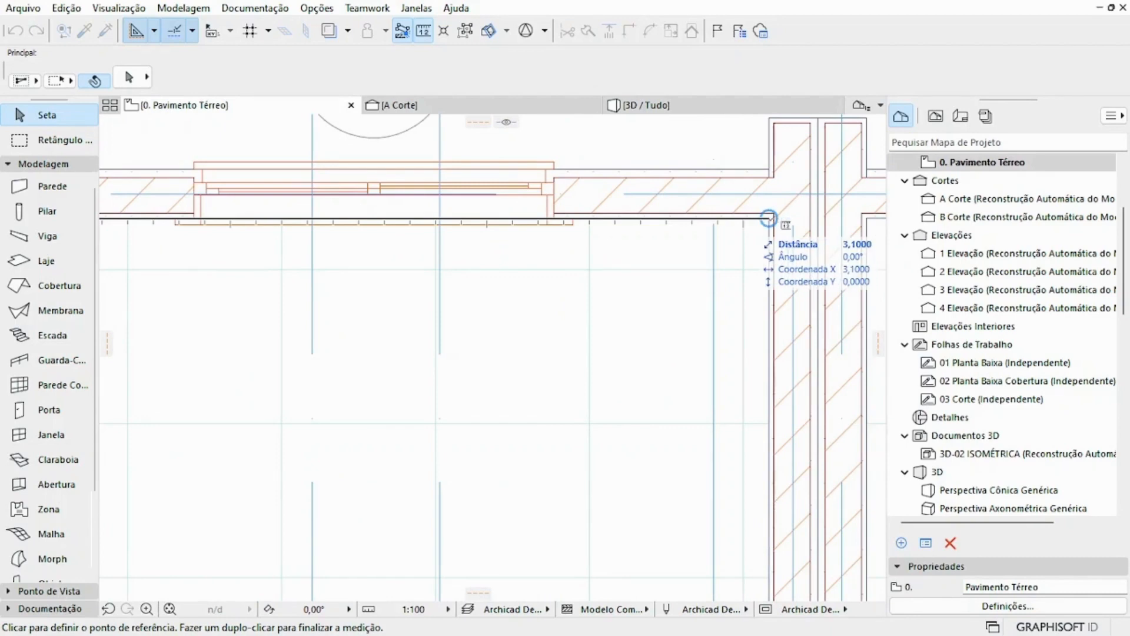
click(768, 219)
scroll(775, 265, down, 4)
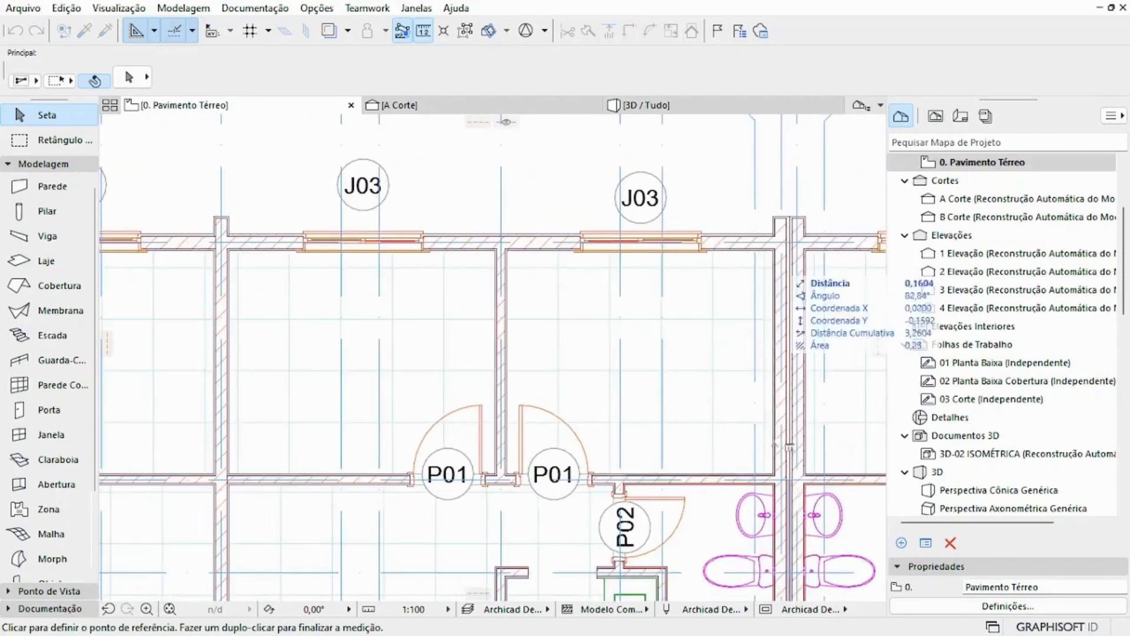
scroll(775, 485, up, 2)
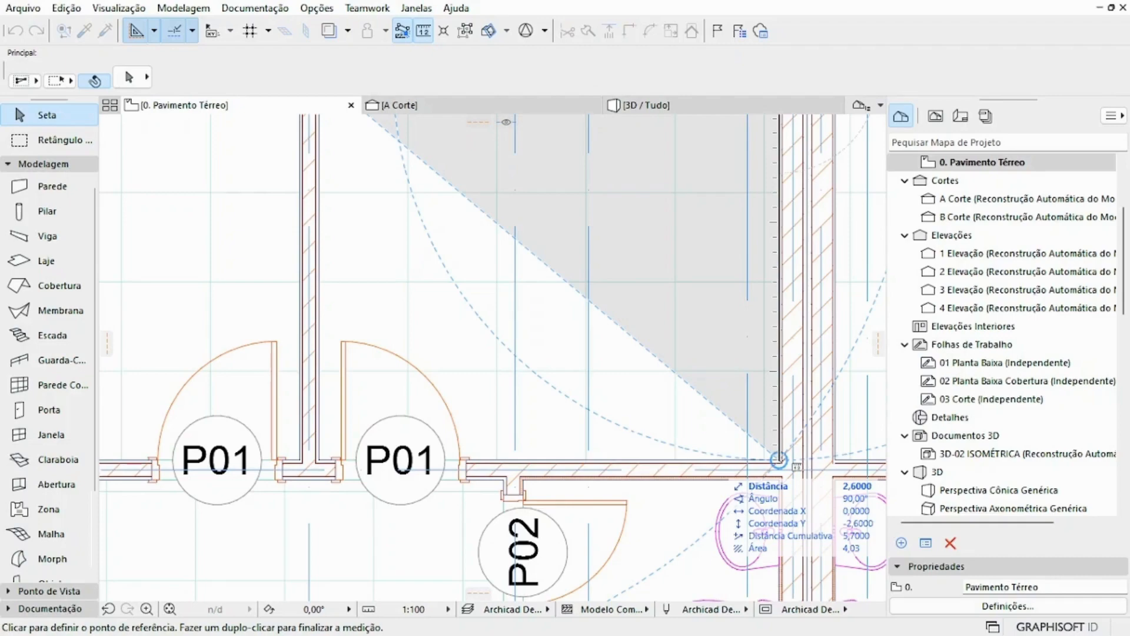
key(Escape)
Step: Start a wall outside the building's upper-left corner and try snapping its end to the wall corner and the first partition's midpoint
scroll(739, 341, down, 6)
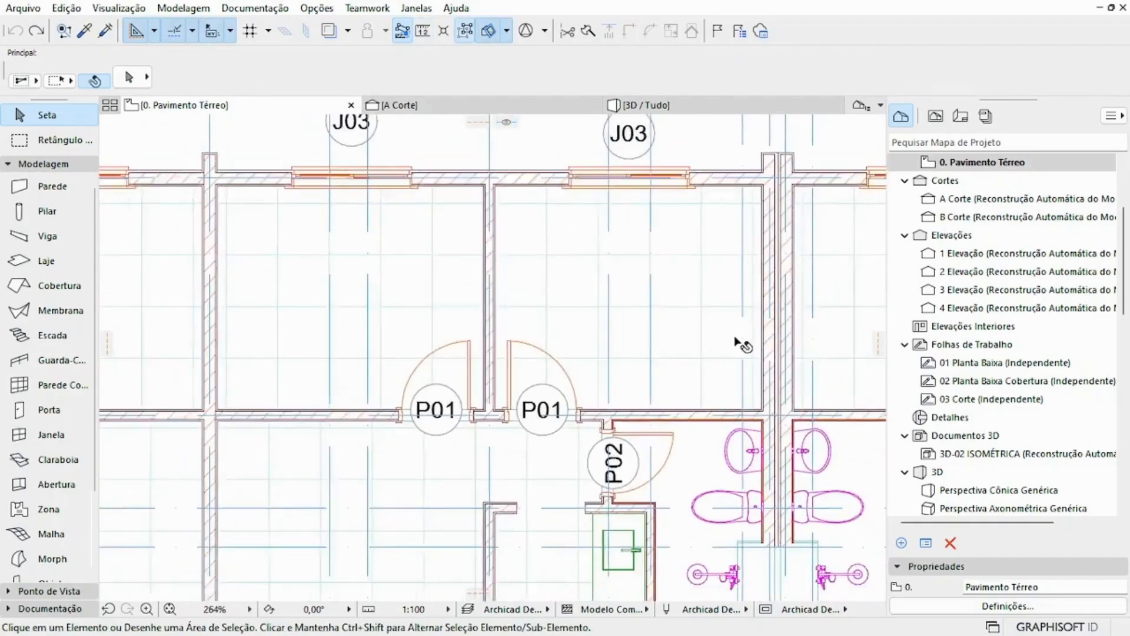
middle_drag(726, 345, 777, 364)
scroll(591, 281, down, 1)
middle_drag(586, 286, 581, 312)
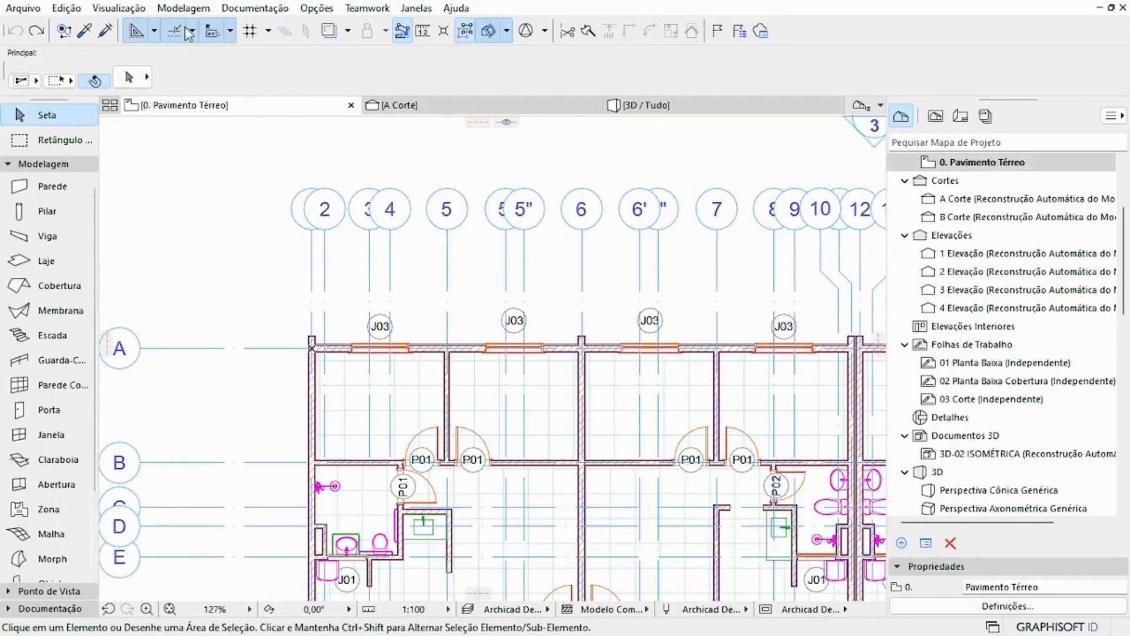
scroll(295, 207, down, 1)
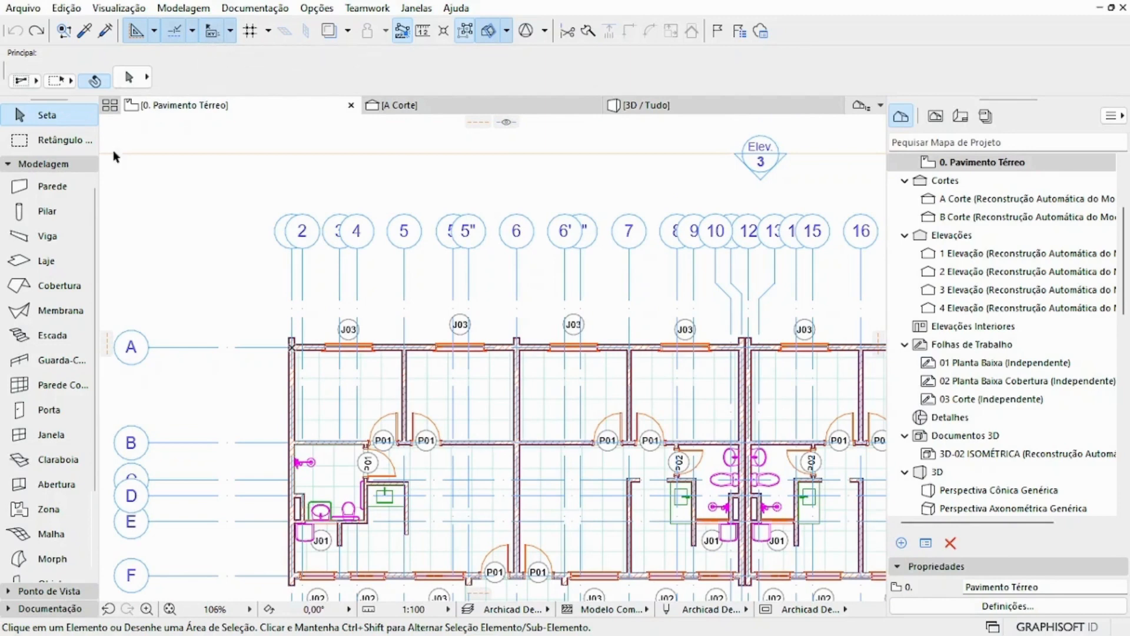
click(235, 182)
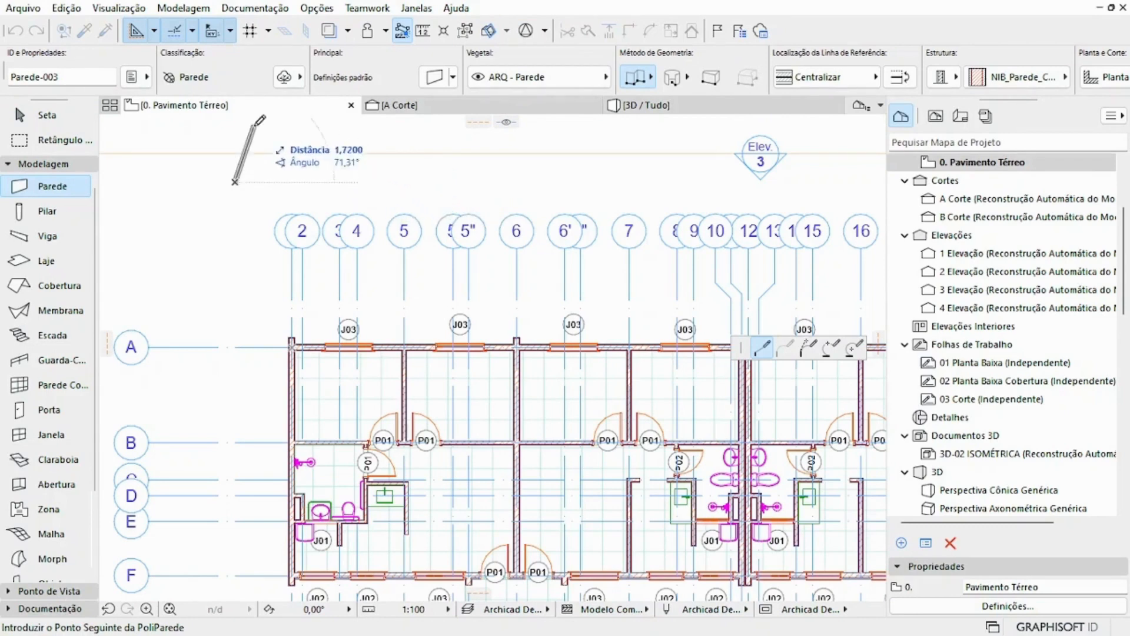
middle_drag(257, 118, 274, 168)
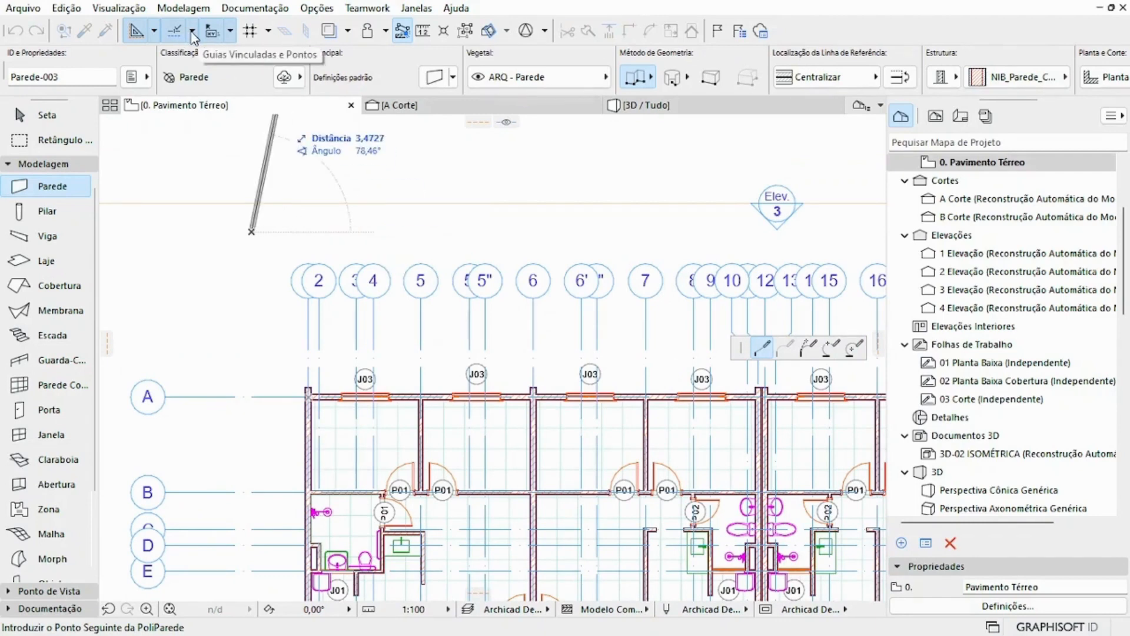
scroll(318, 383, up, 5)
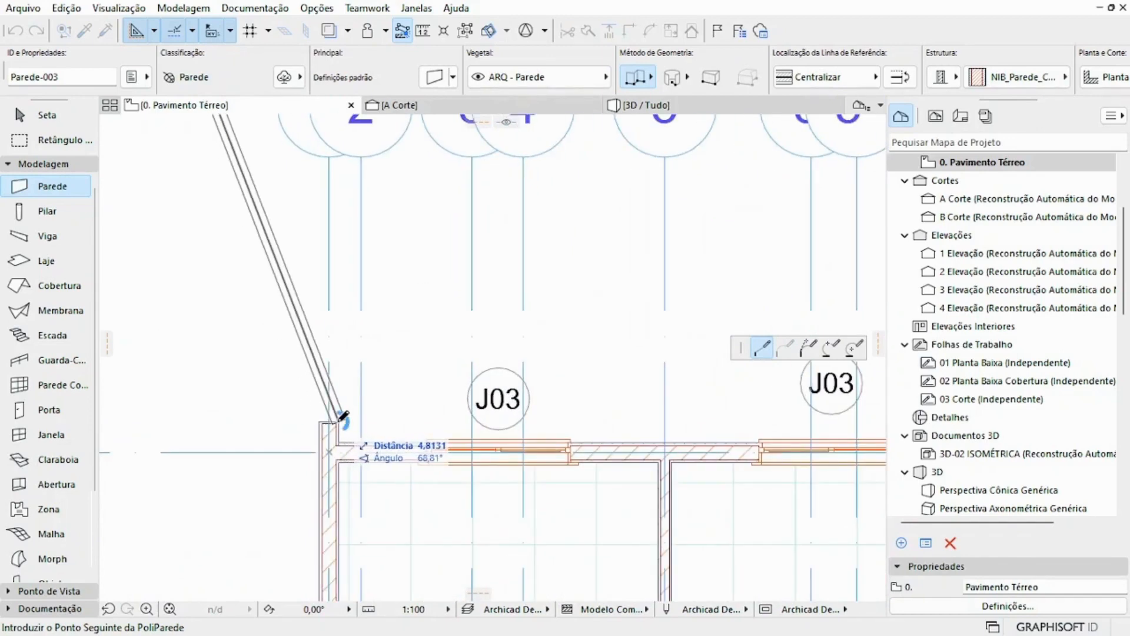
scroll(330, 404, down, 3)
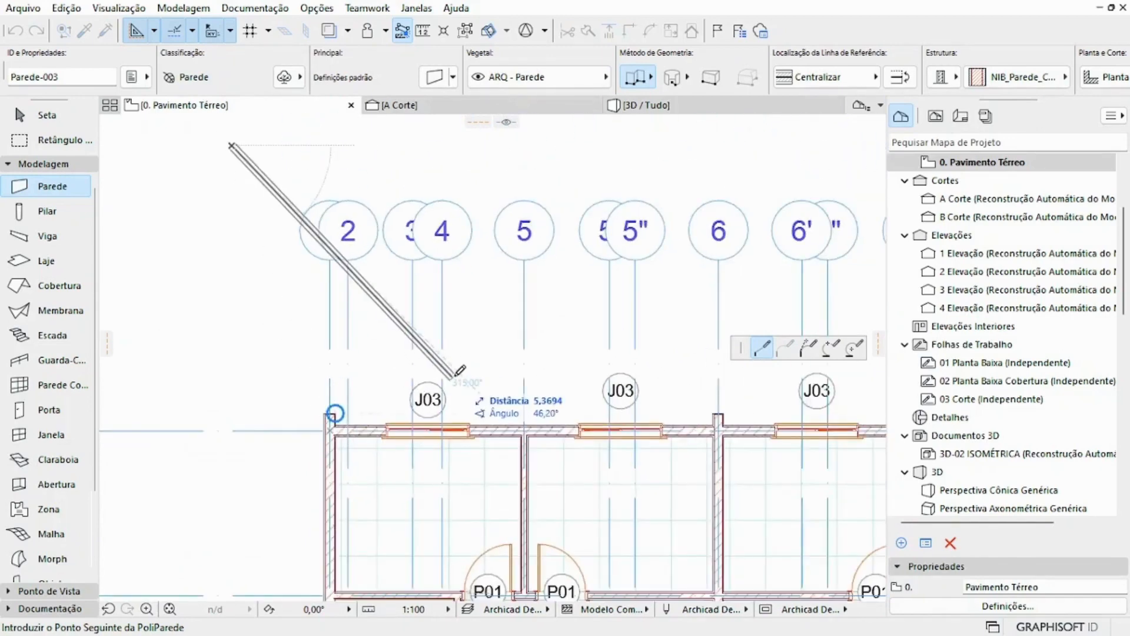
scroll(498, 412, up, 3)
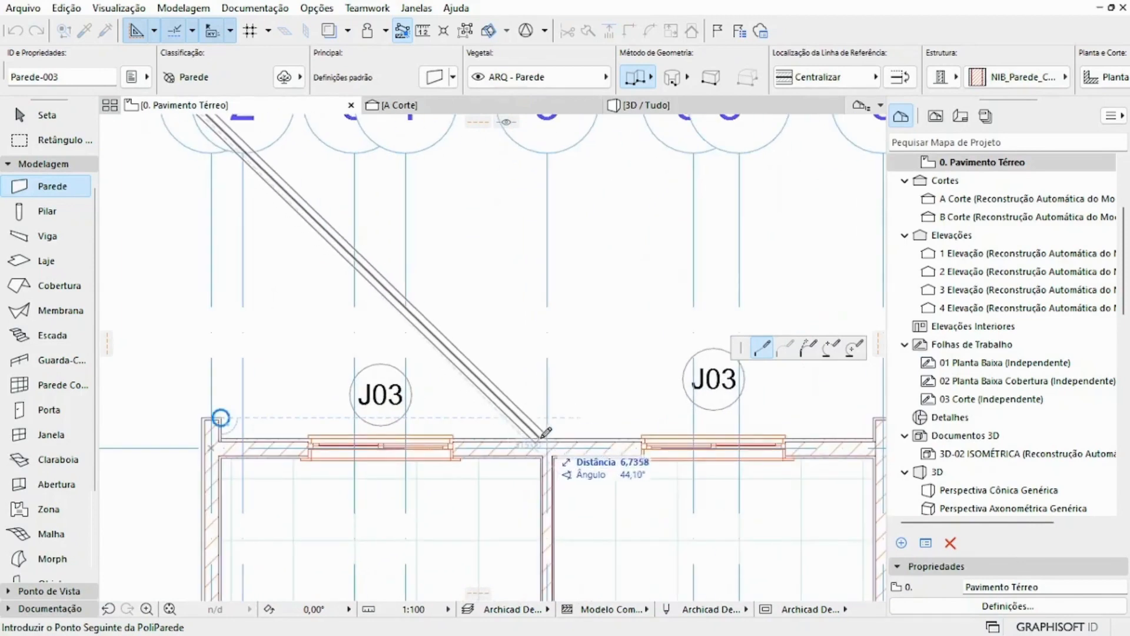
scroll(494, 433, down, 2)
middle_drag(495, 433, 512, 266)
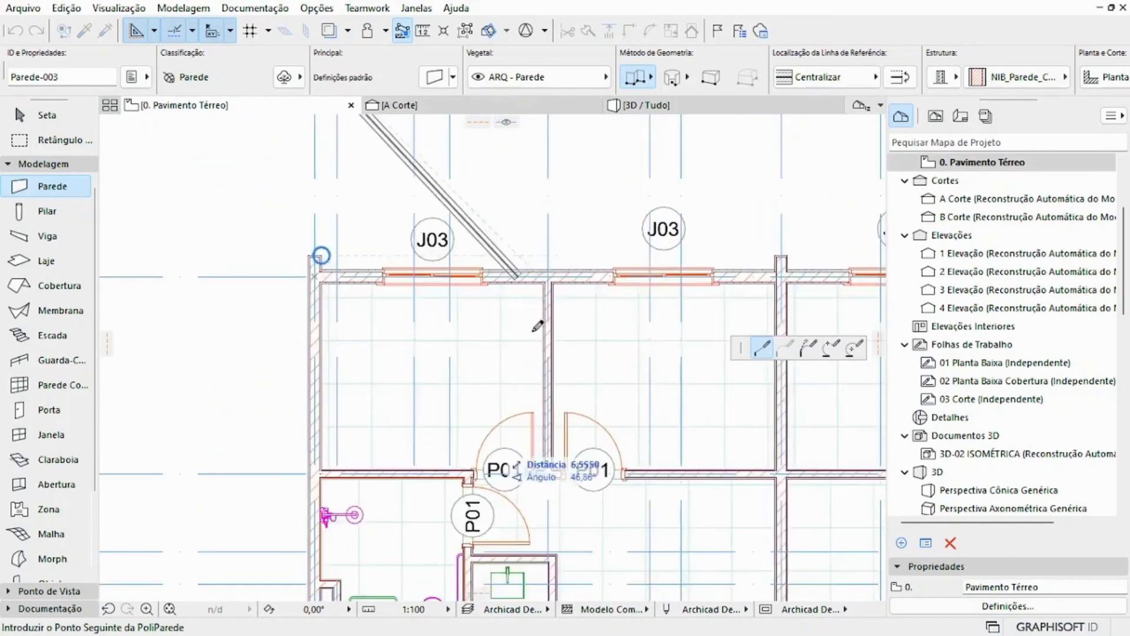
scroll(536, 352, up, 3)
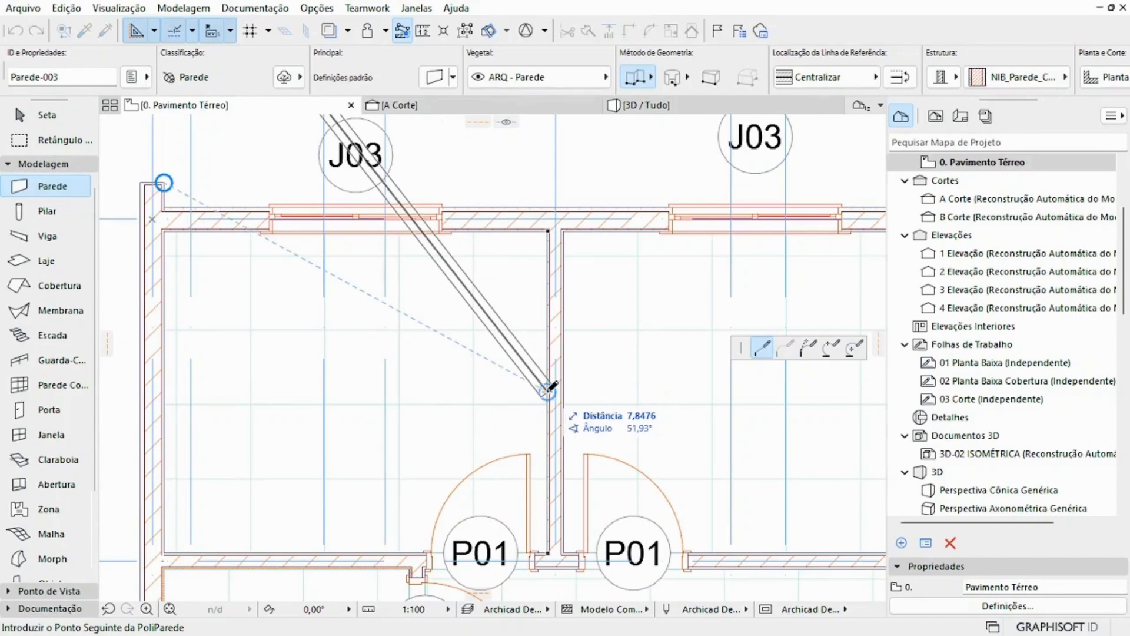
Step: Review the snap guide and snap point options, including Meio and Entre Pontos de Interseção, and cancel the unfinished wall
click(193, 30)
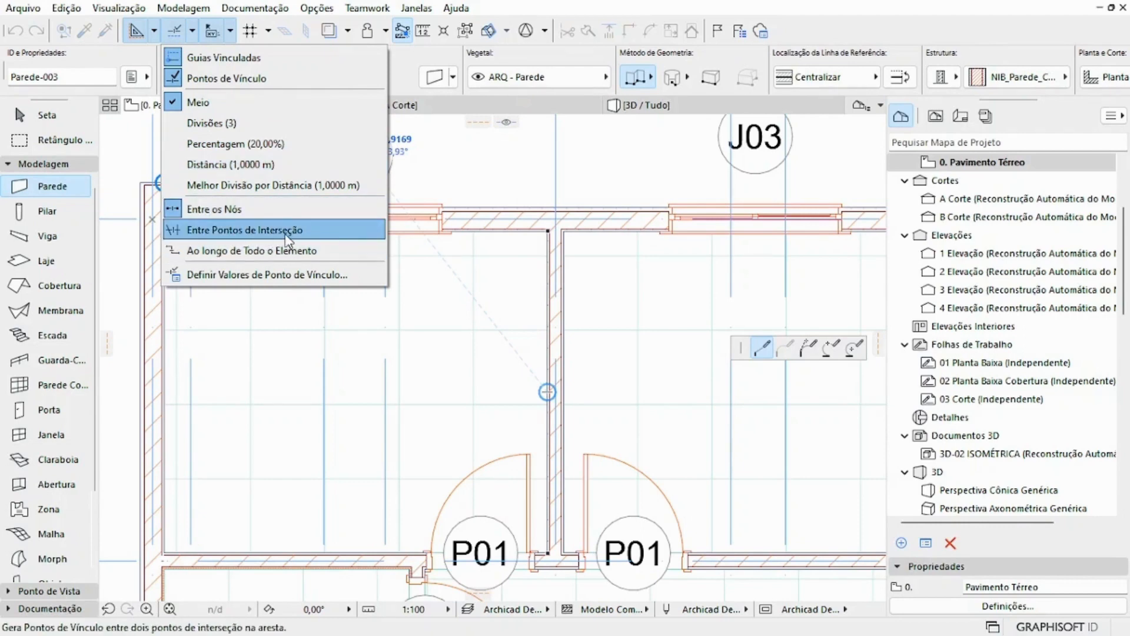
click(248, 56)
scroll(443, 313, down, 5)
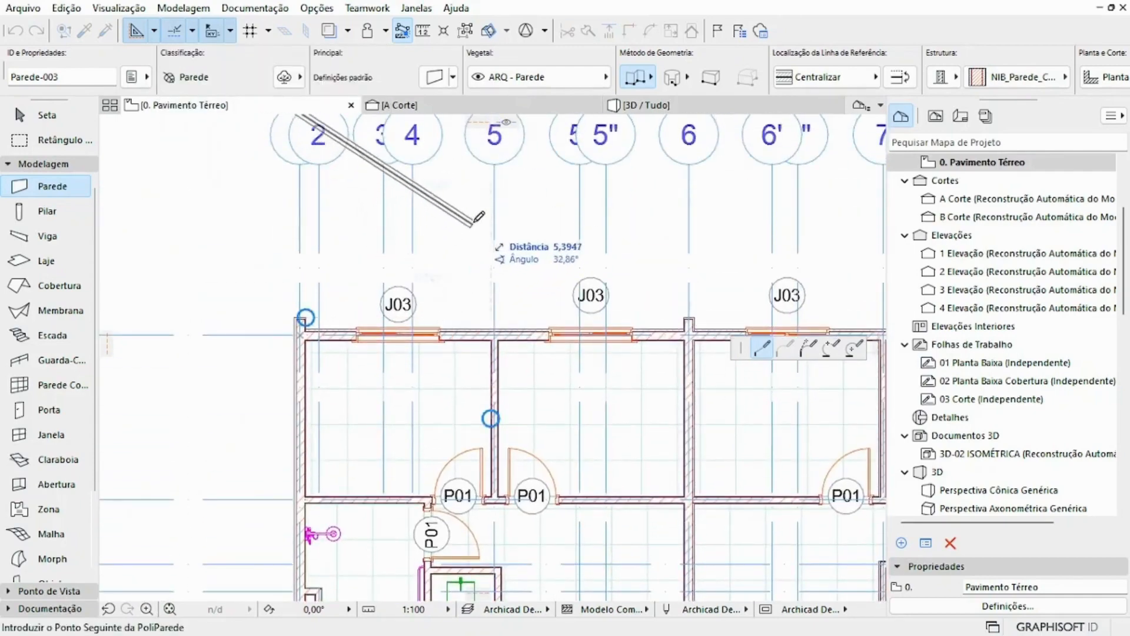
scroll(492, 252, down, 4)
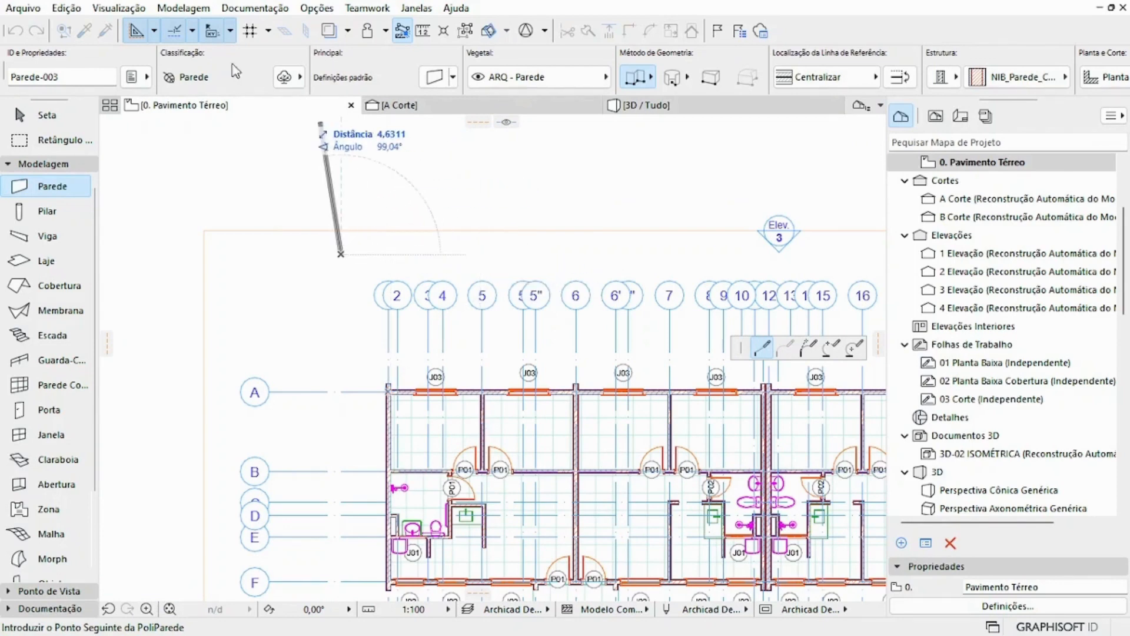
key(Escape)
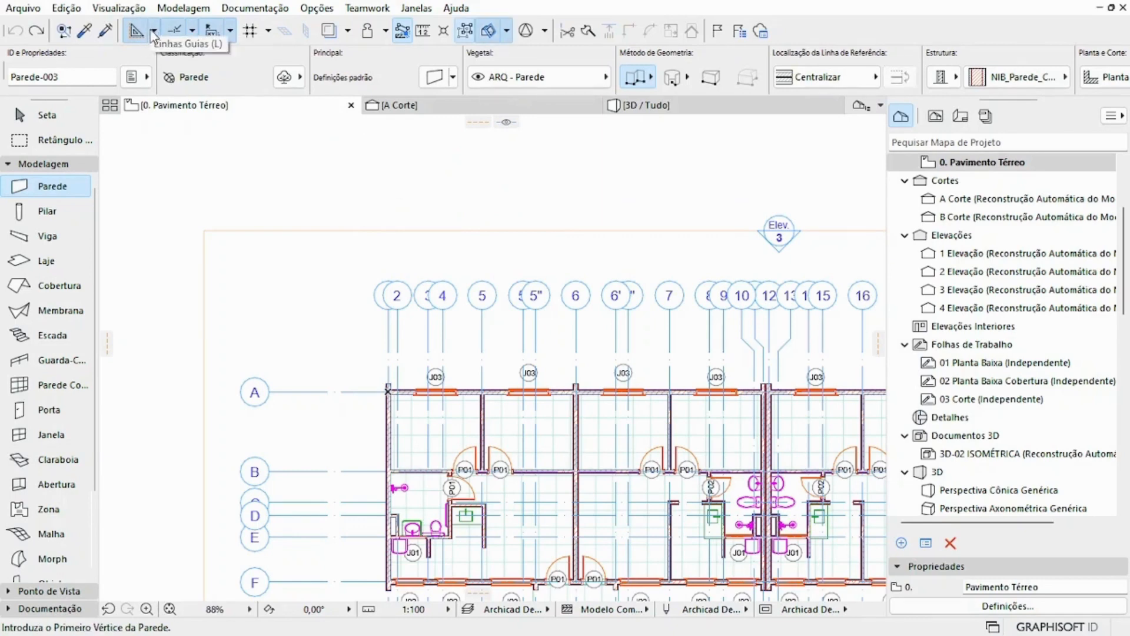
Step: Place a horizontal guide line along the outer face of the upper facade wall, at the first J03 window
click(381, 197)
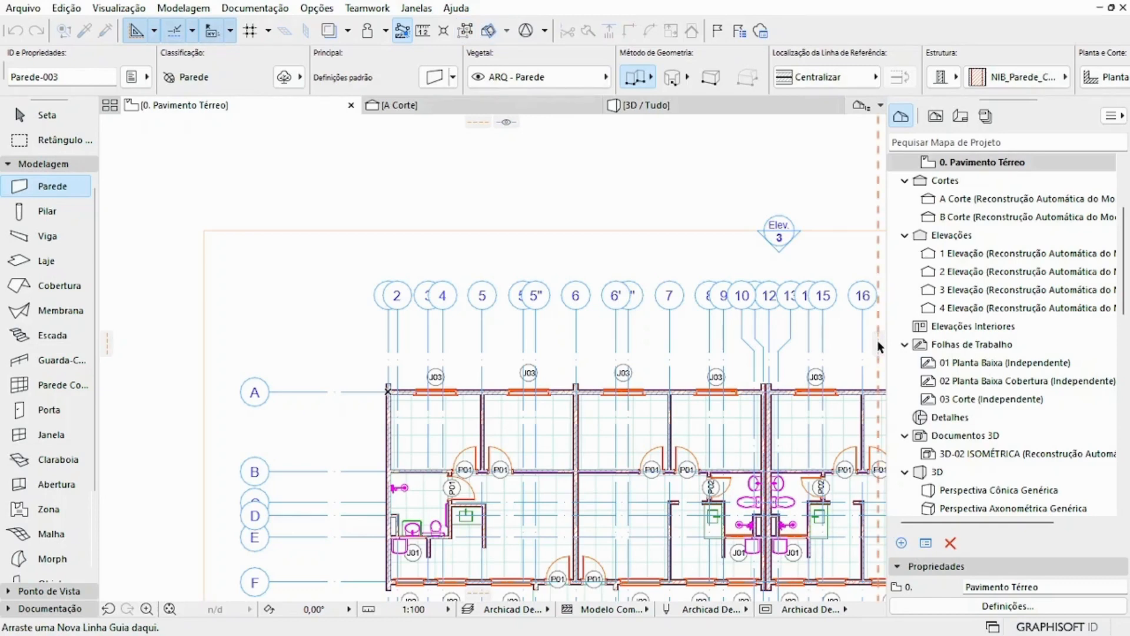
drag(477, 124, 395, 338)
scroll(421, 399, up, 6)
scroll(389, 335, down, 5)
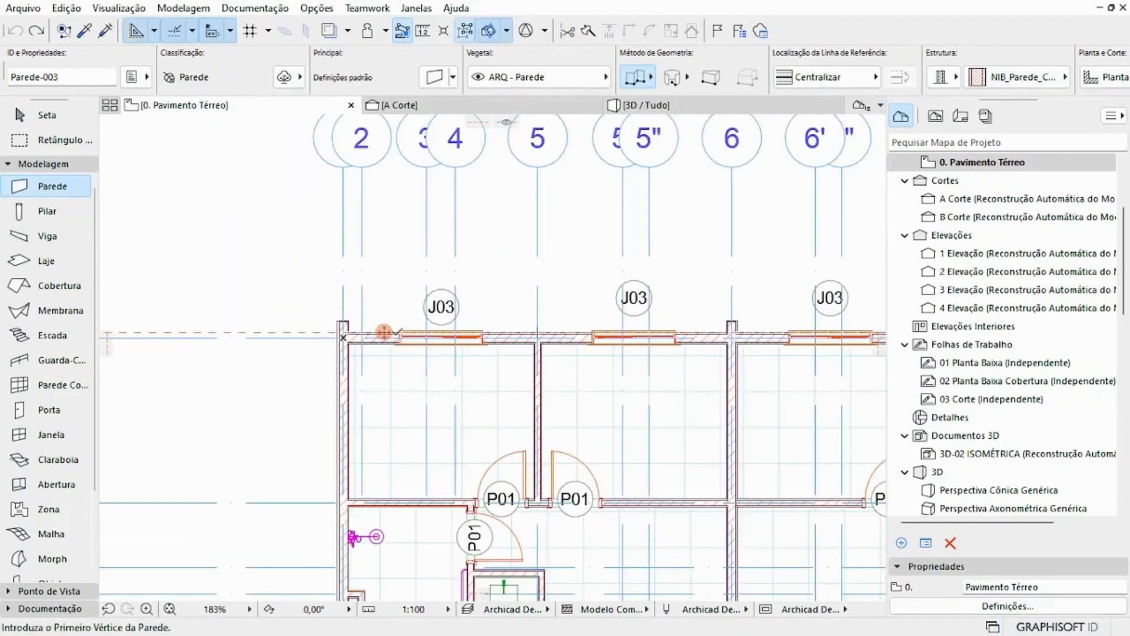
scroll(384, 332, down, 2)
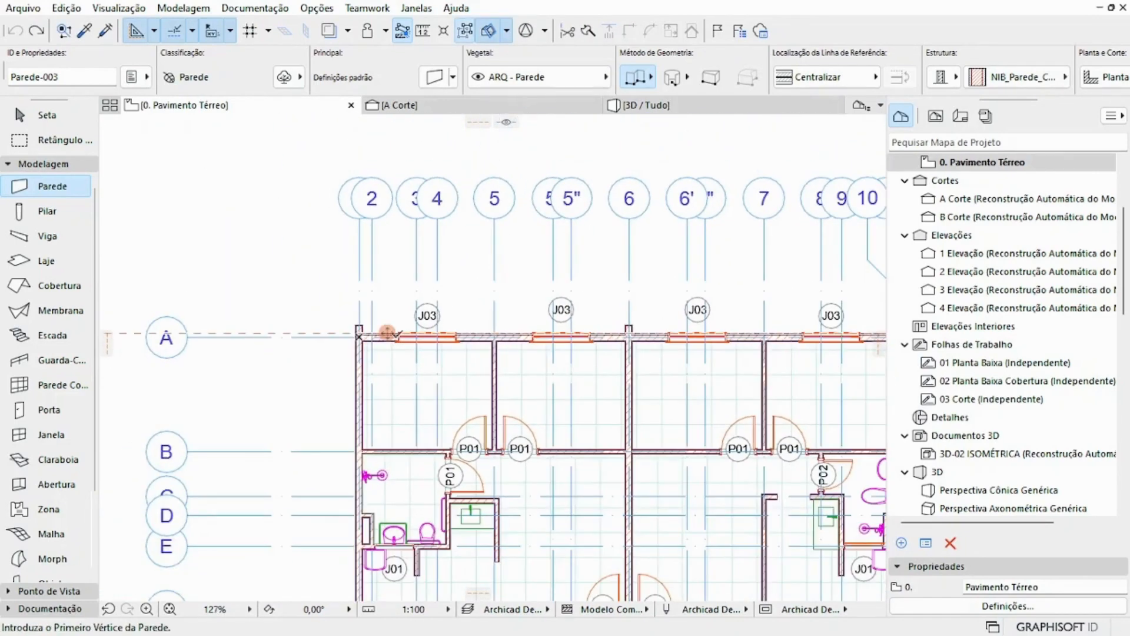
scroll(394, 320, up, 5)
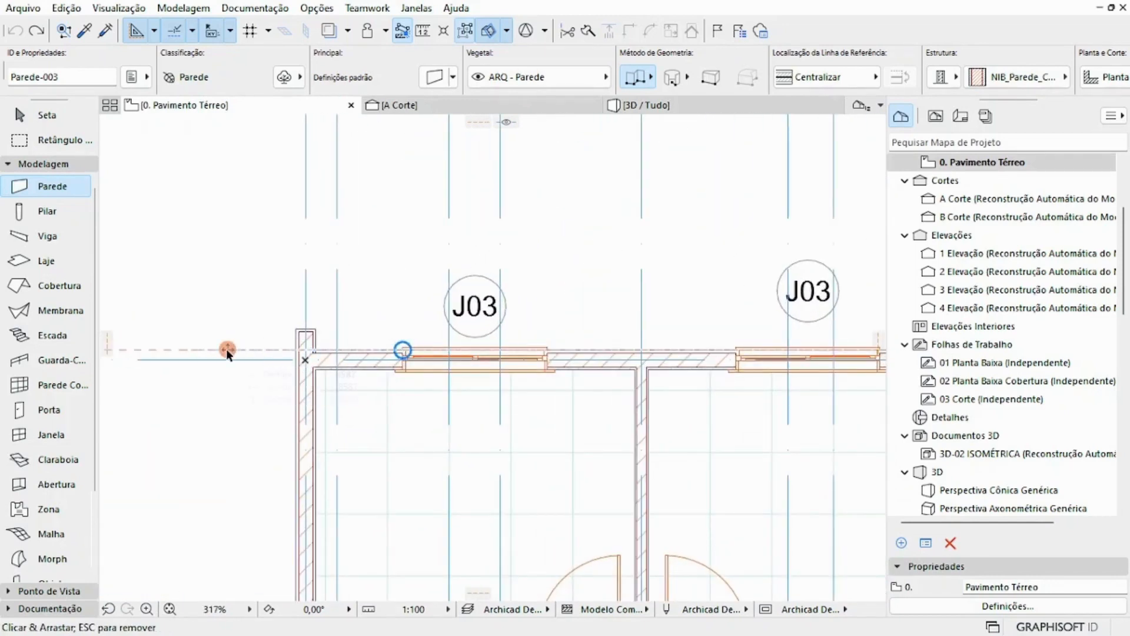
Step: Move the horizontal guide line 1 m outward from the upper facade and remove it from the plan
drag(226, 348, 230, 283)
text(1)
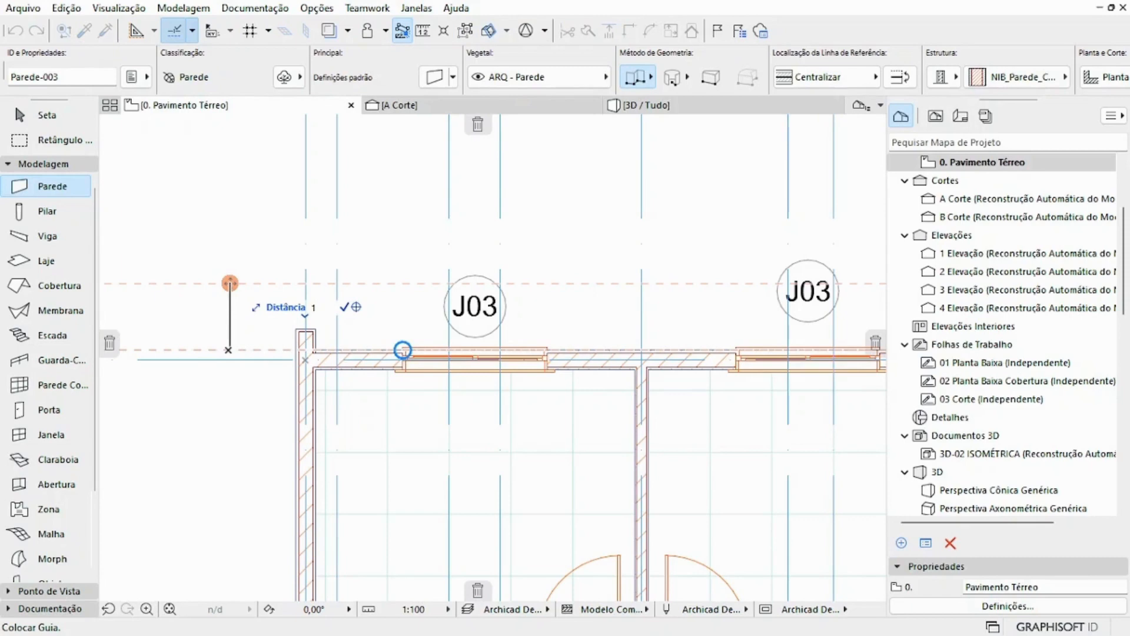
key(Return)
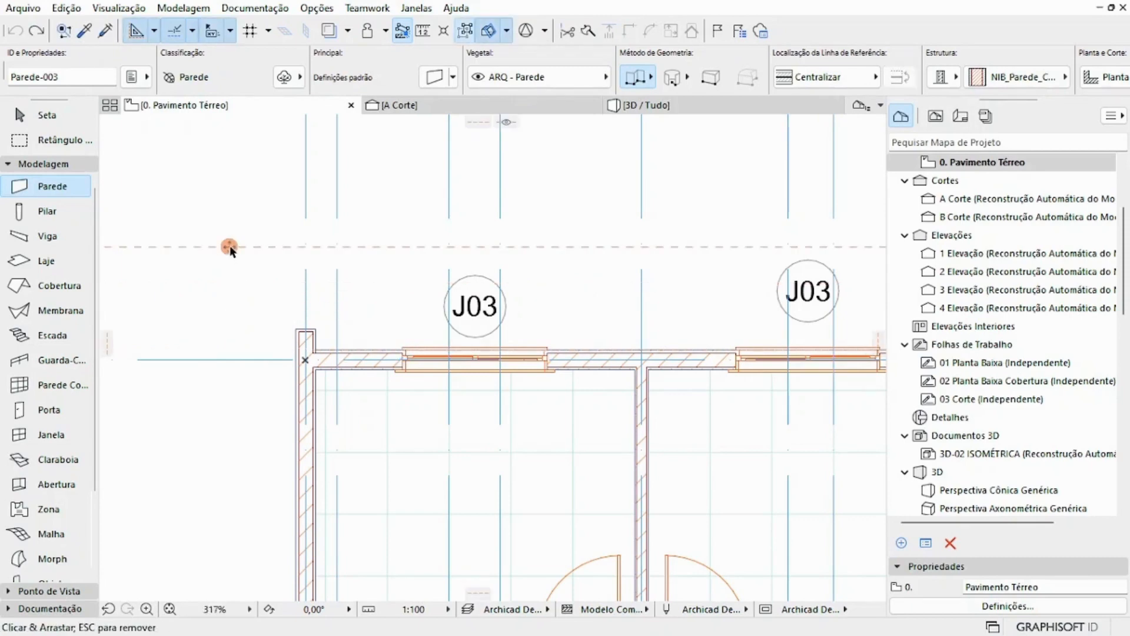
mouse_move(229, 250)
mouse_down()
mouse_move(305, 249)
mouse_move(479, 127)
mouse_up()
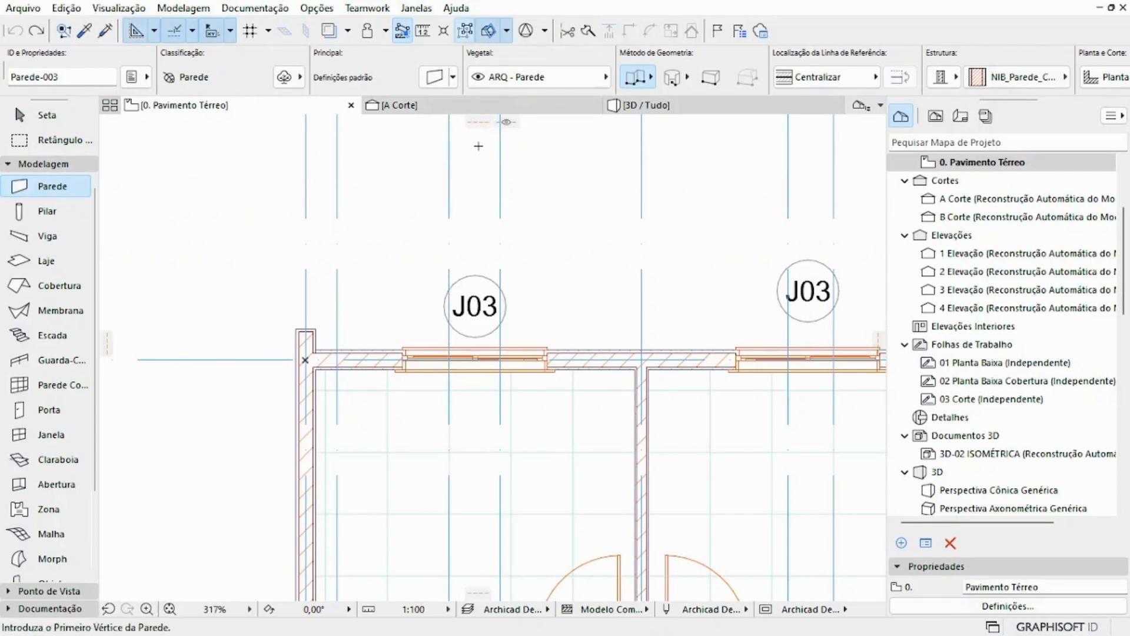